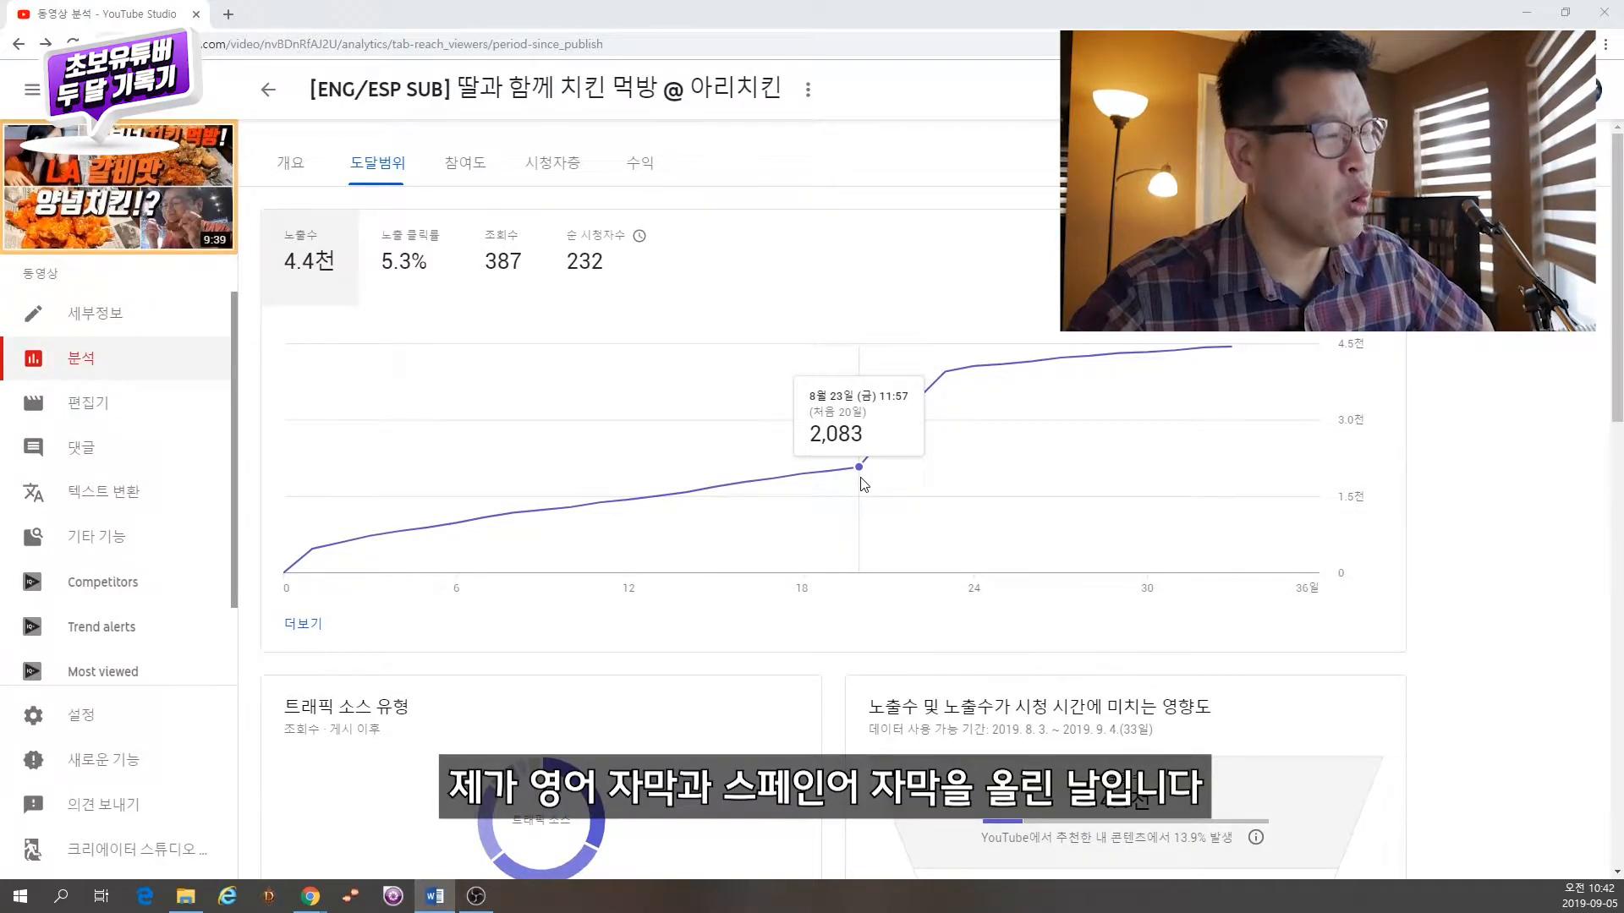
Step: Open the video's detailed analytics and break the data down by subtitle language
{"action": "left_click", "coordinate": [306, 624]}
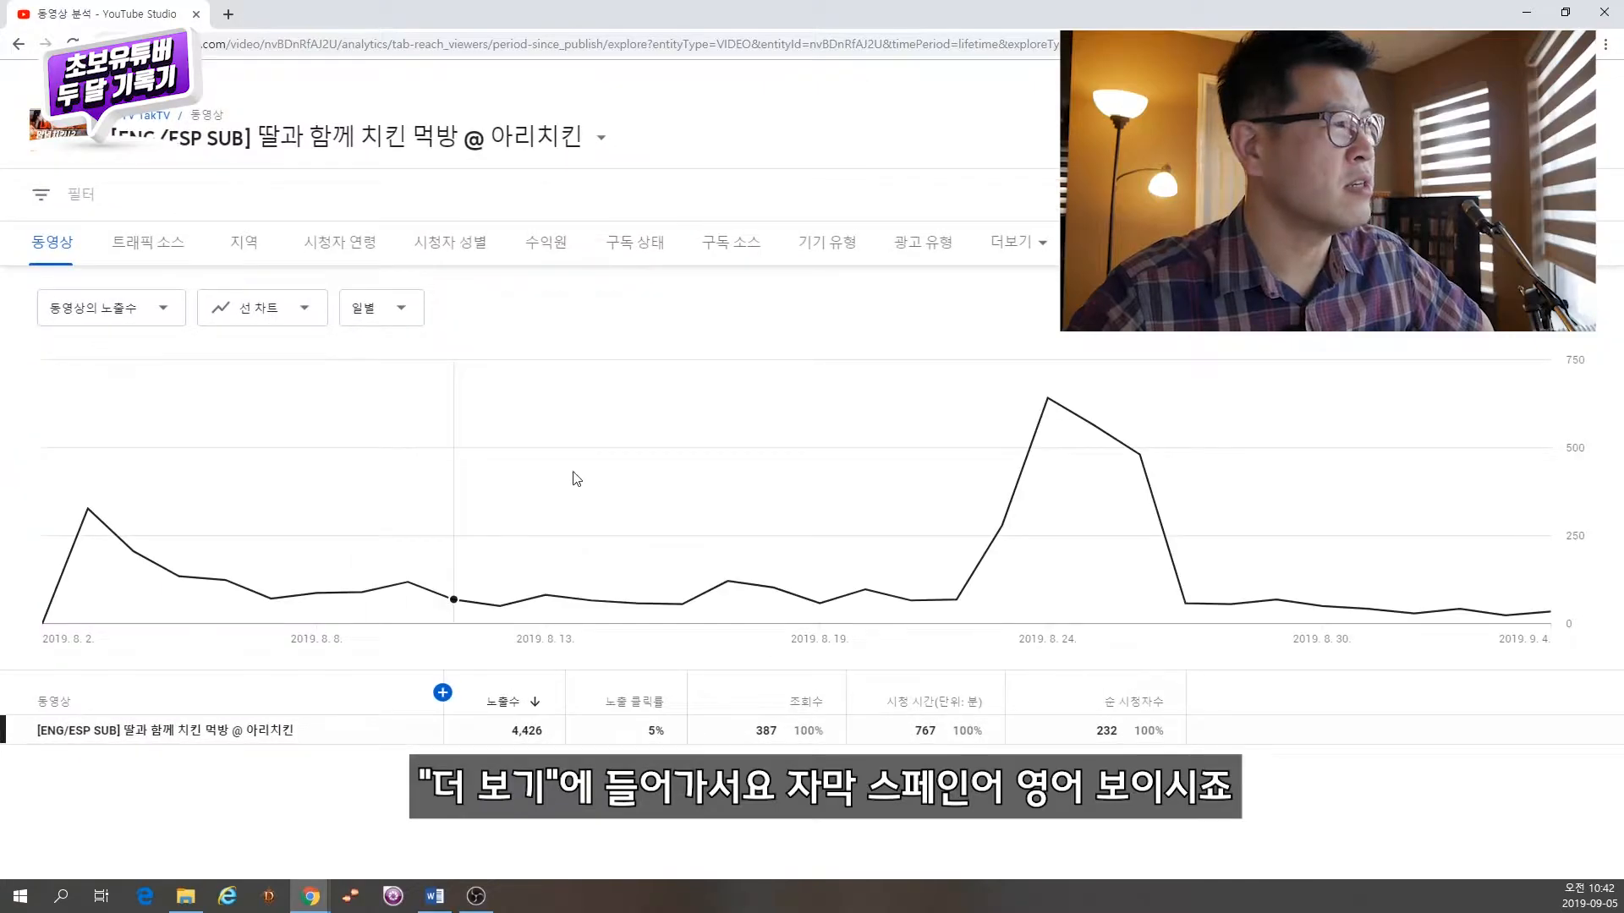
{"action": "left_click", "coordinate": [1019, 242]}
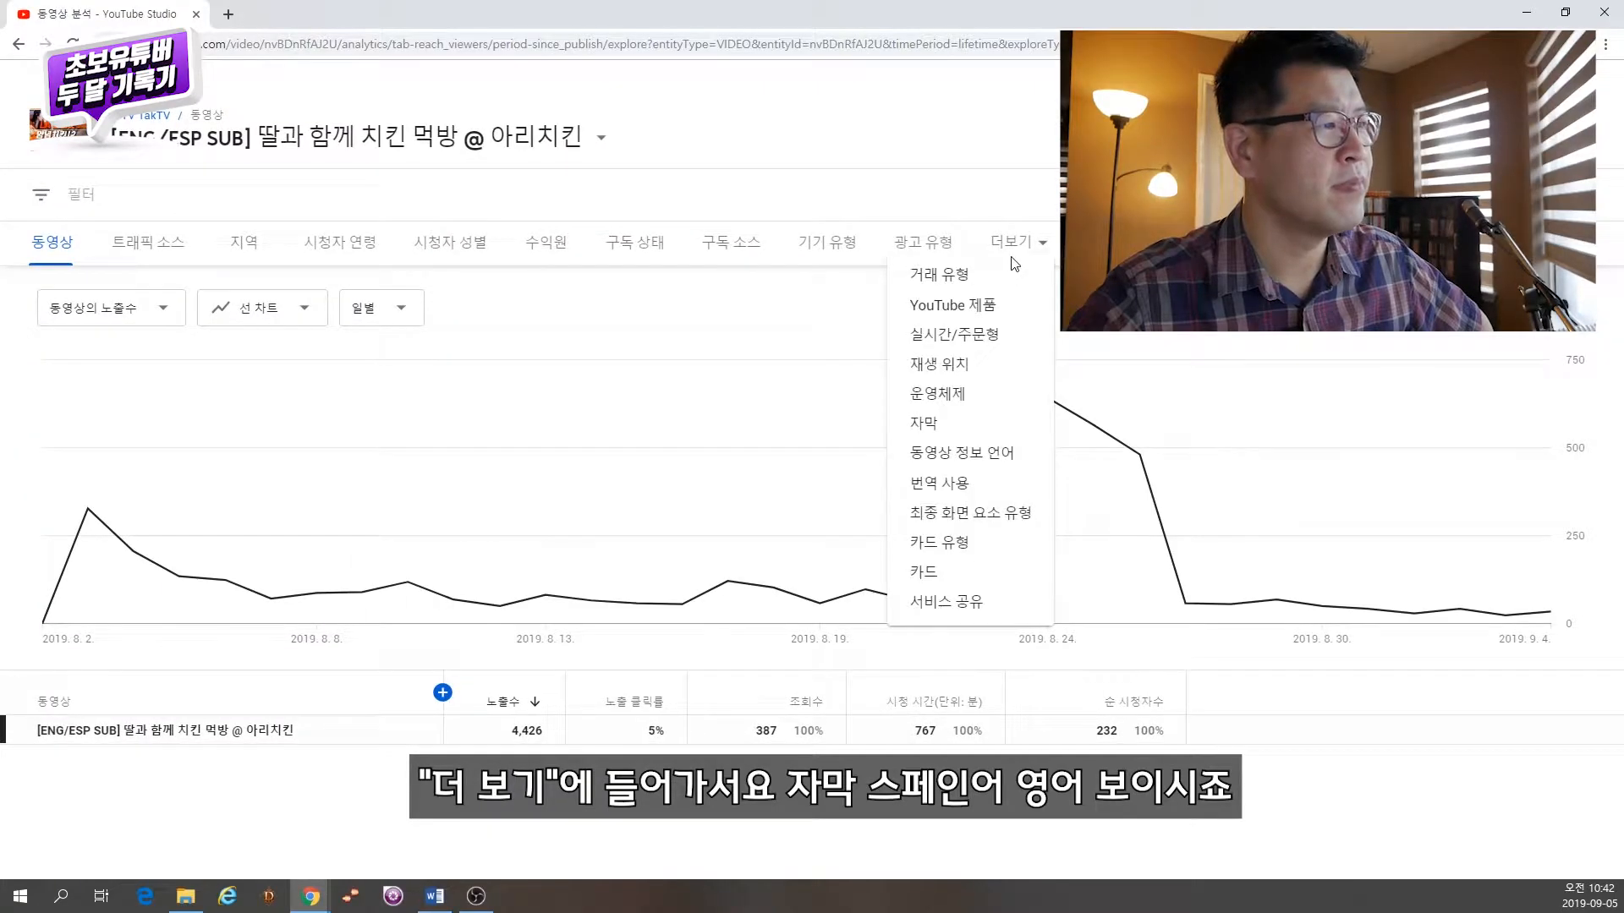
{"action": "left_click", "coordinate": [975, 427]}
{"action": "scroll", "coordinate": [254, 701], "scroll_direction": "down", "scroll_amount": 1}
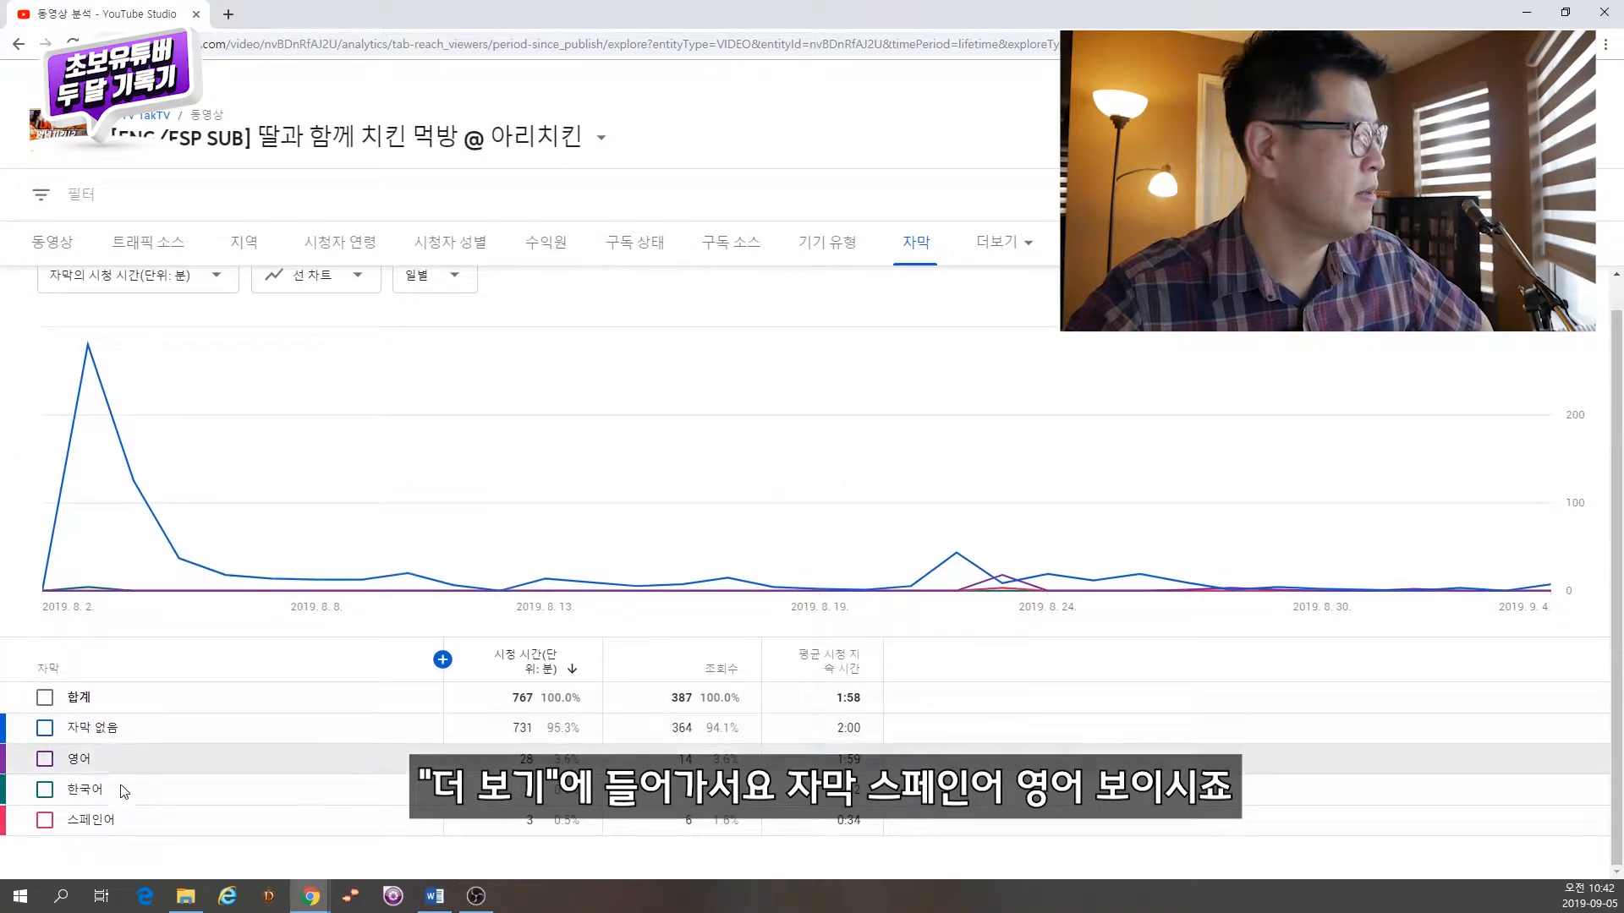
Step: Chart the watch time for the Spanish and English subtitle tracks
{"action": "left_click", "coordinate": [46, 822]}
{"action": "left_click", "coordinate": [45, 758]}
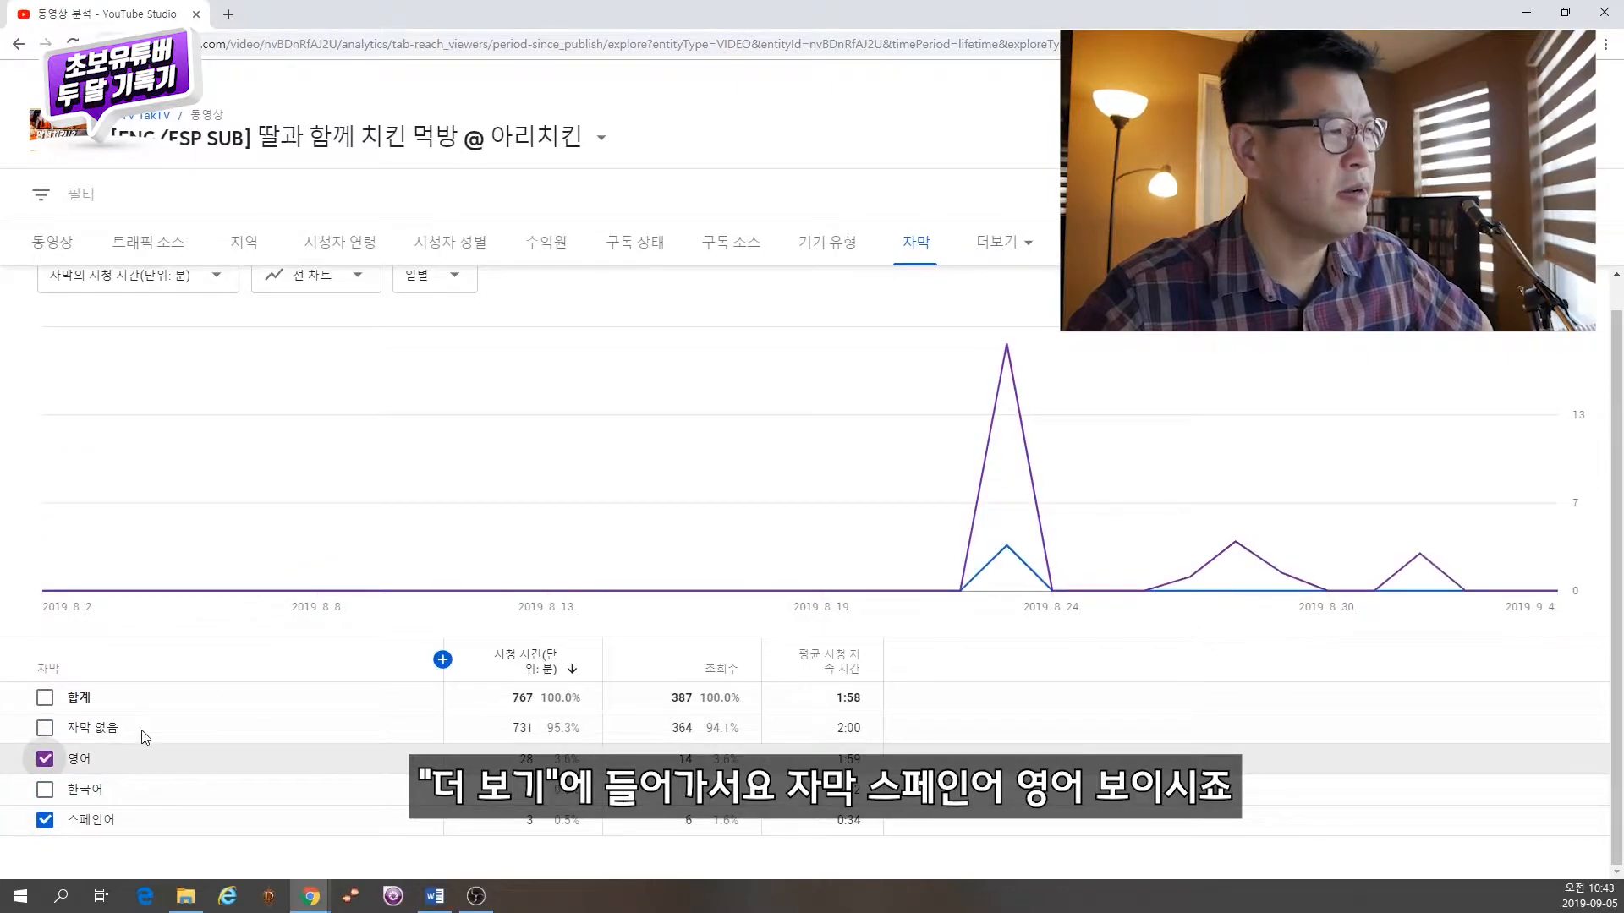
{"action": "mouse_move", "coordinate": [1015, 550]}
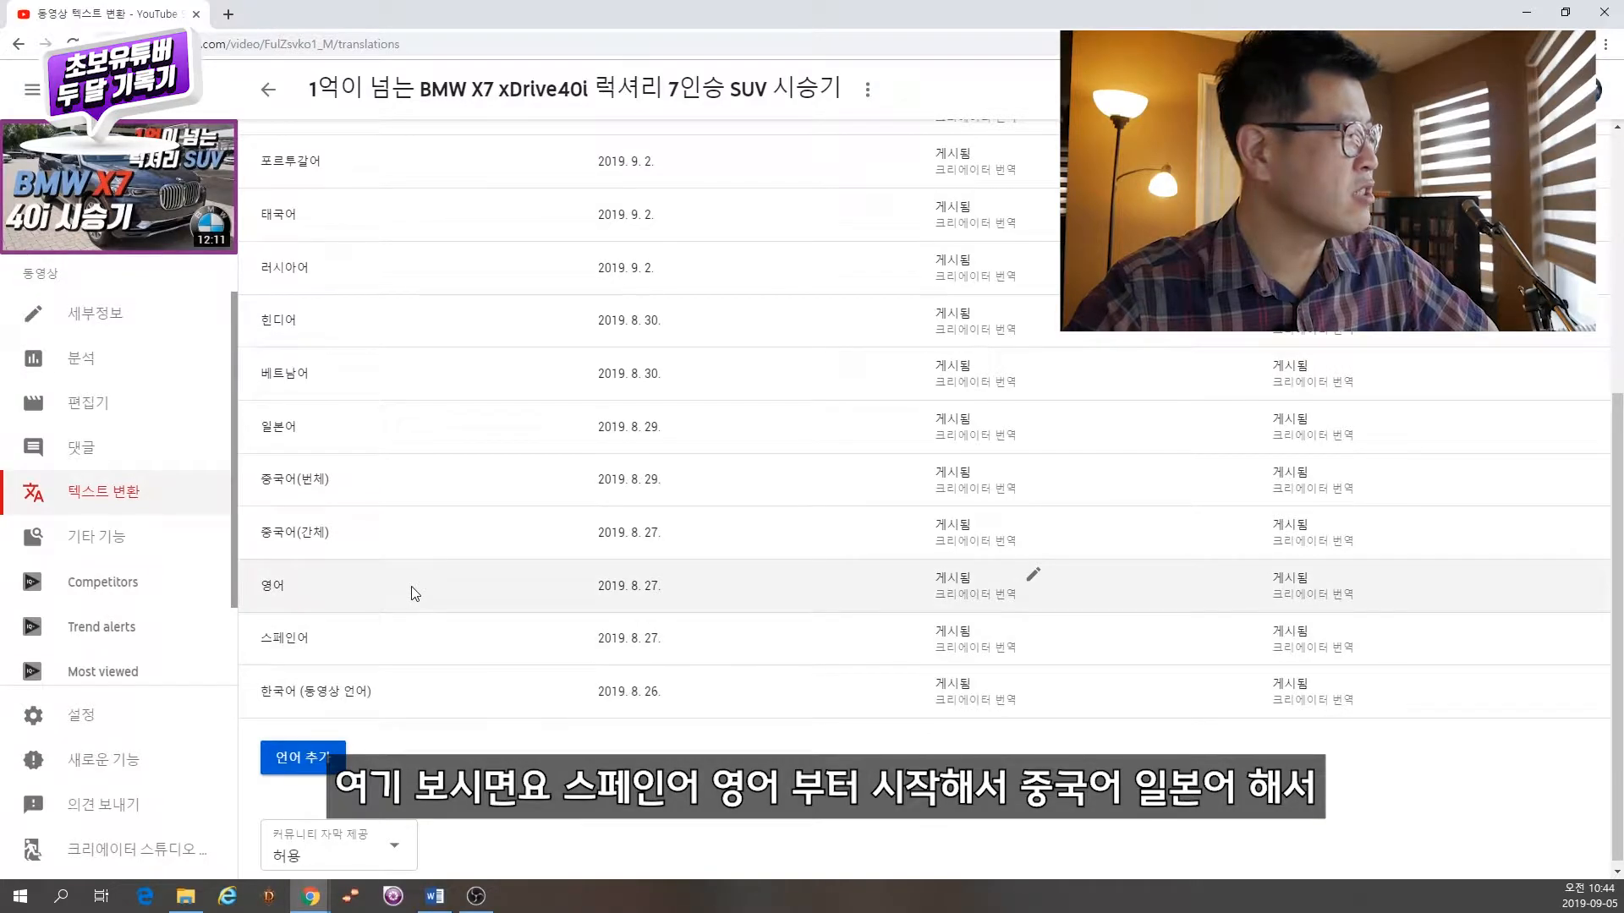
{"action": "scroll", "coordinate": [427, 587], "scroll_direction": "up", "scroll_amount": 3}
{"action": "scroll", "coordinate": [427, 587], "scroll_direction": "up", "scroll_amount": 2}
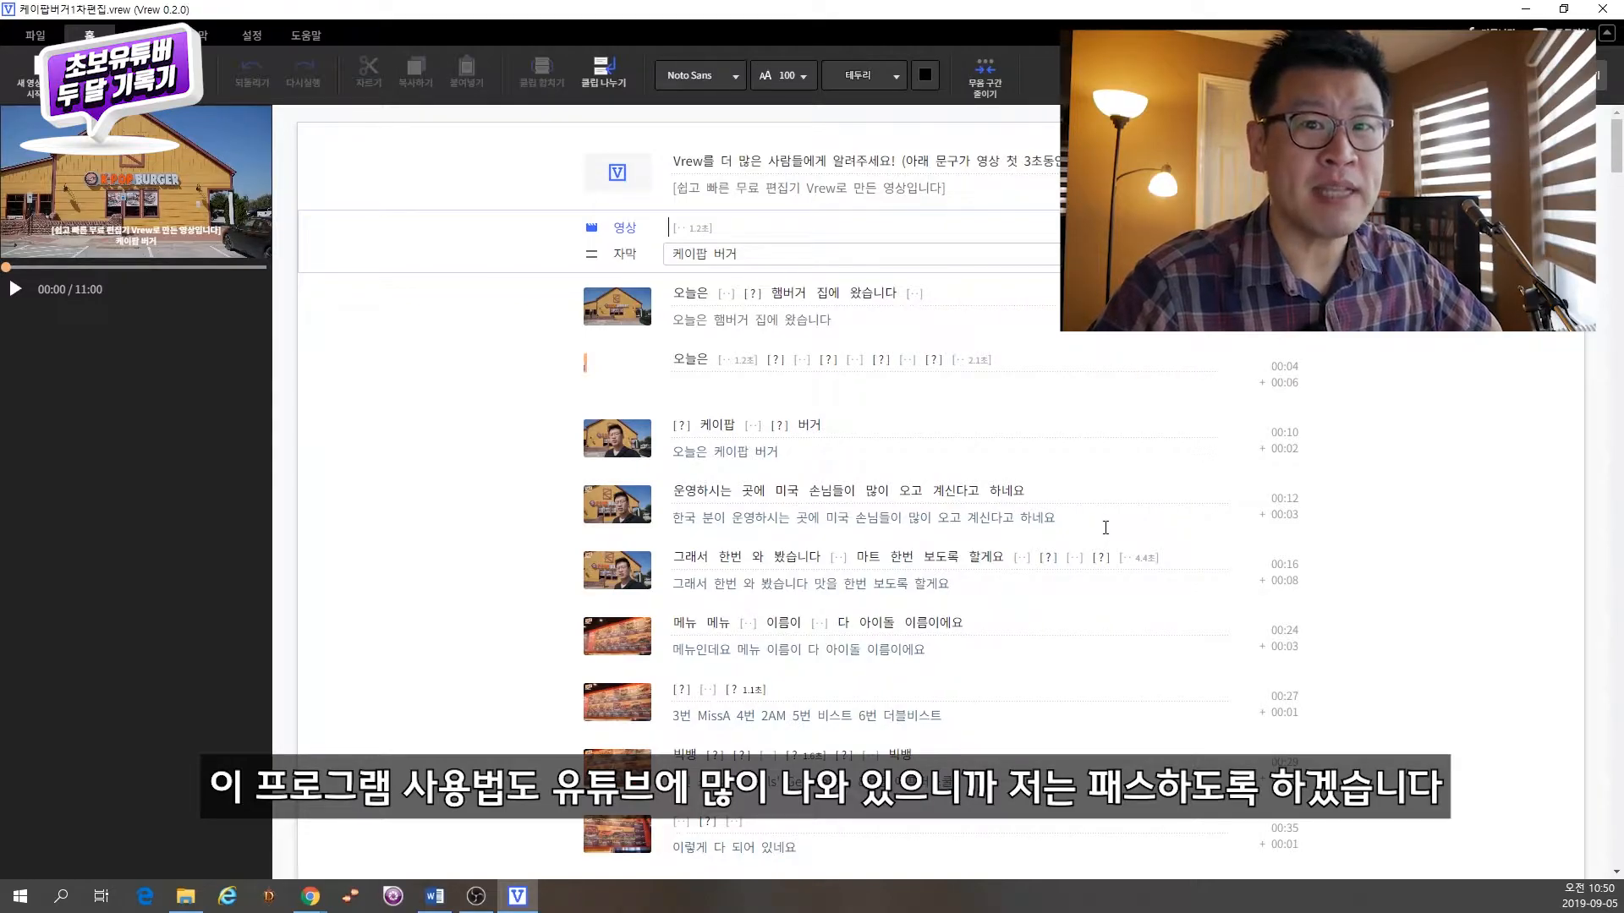
Step: Play the Vrew project and select the first clip's transcript and subtitle text
{"action": "left_click", "coordinate": [19, 290]}
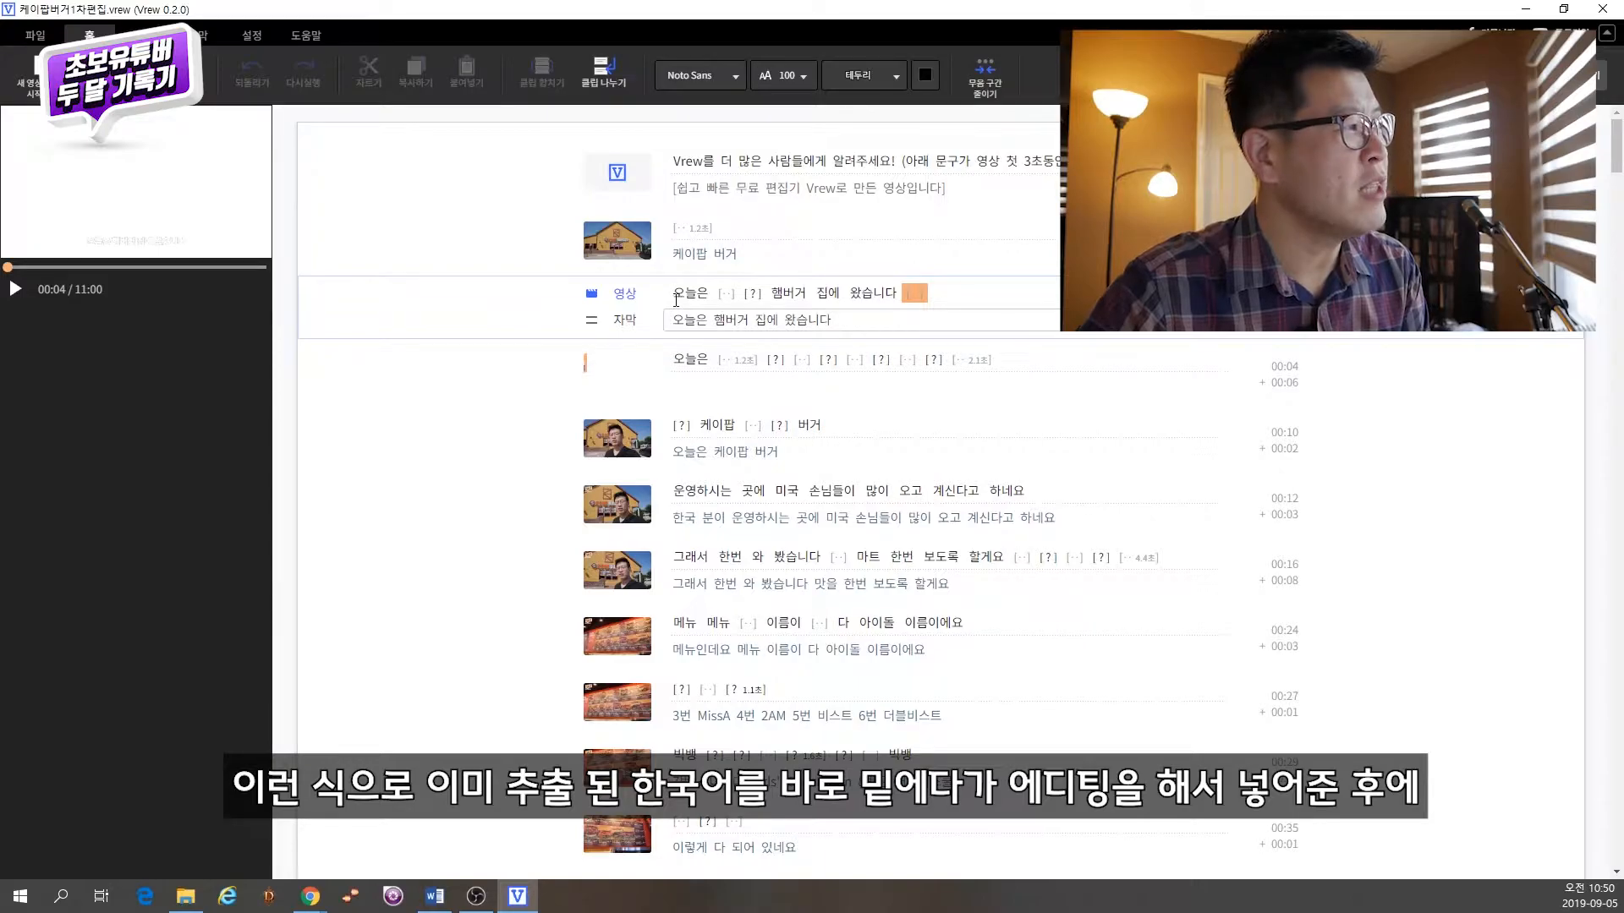
{"action": "left_click_drag", "start_coordinate": [676, 299], "coordinate": [1007, 311]}
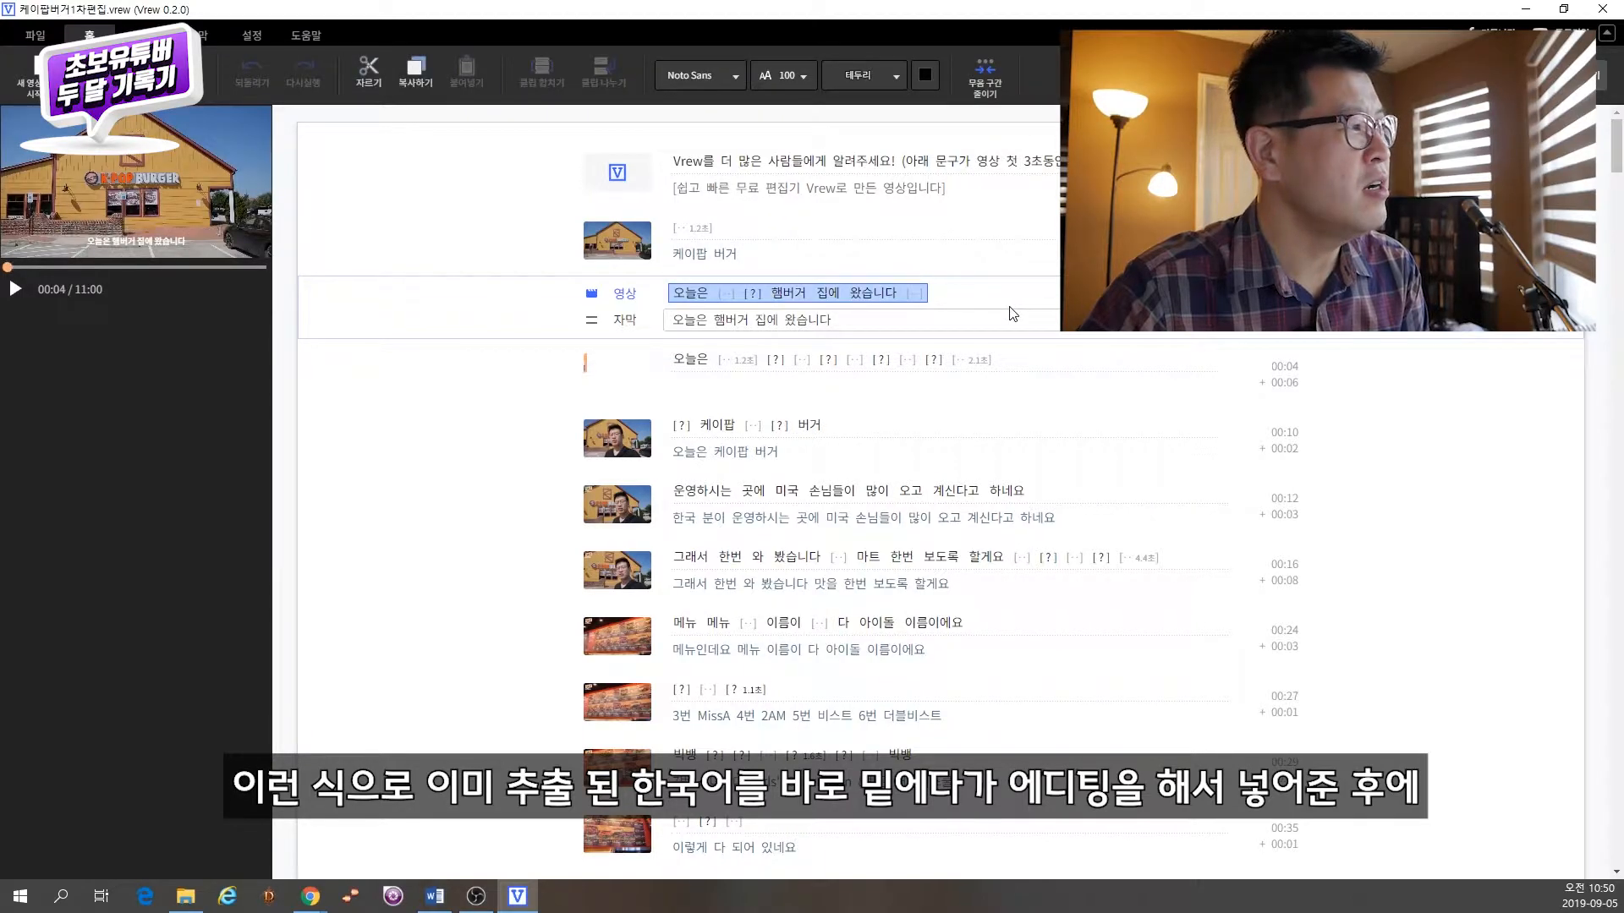
{"action": "left_click", "coordinate": [844, 321]}
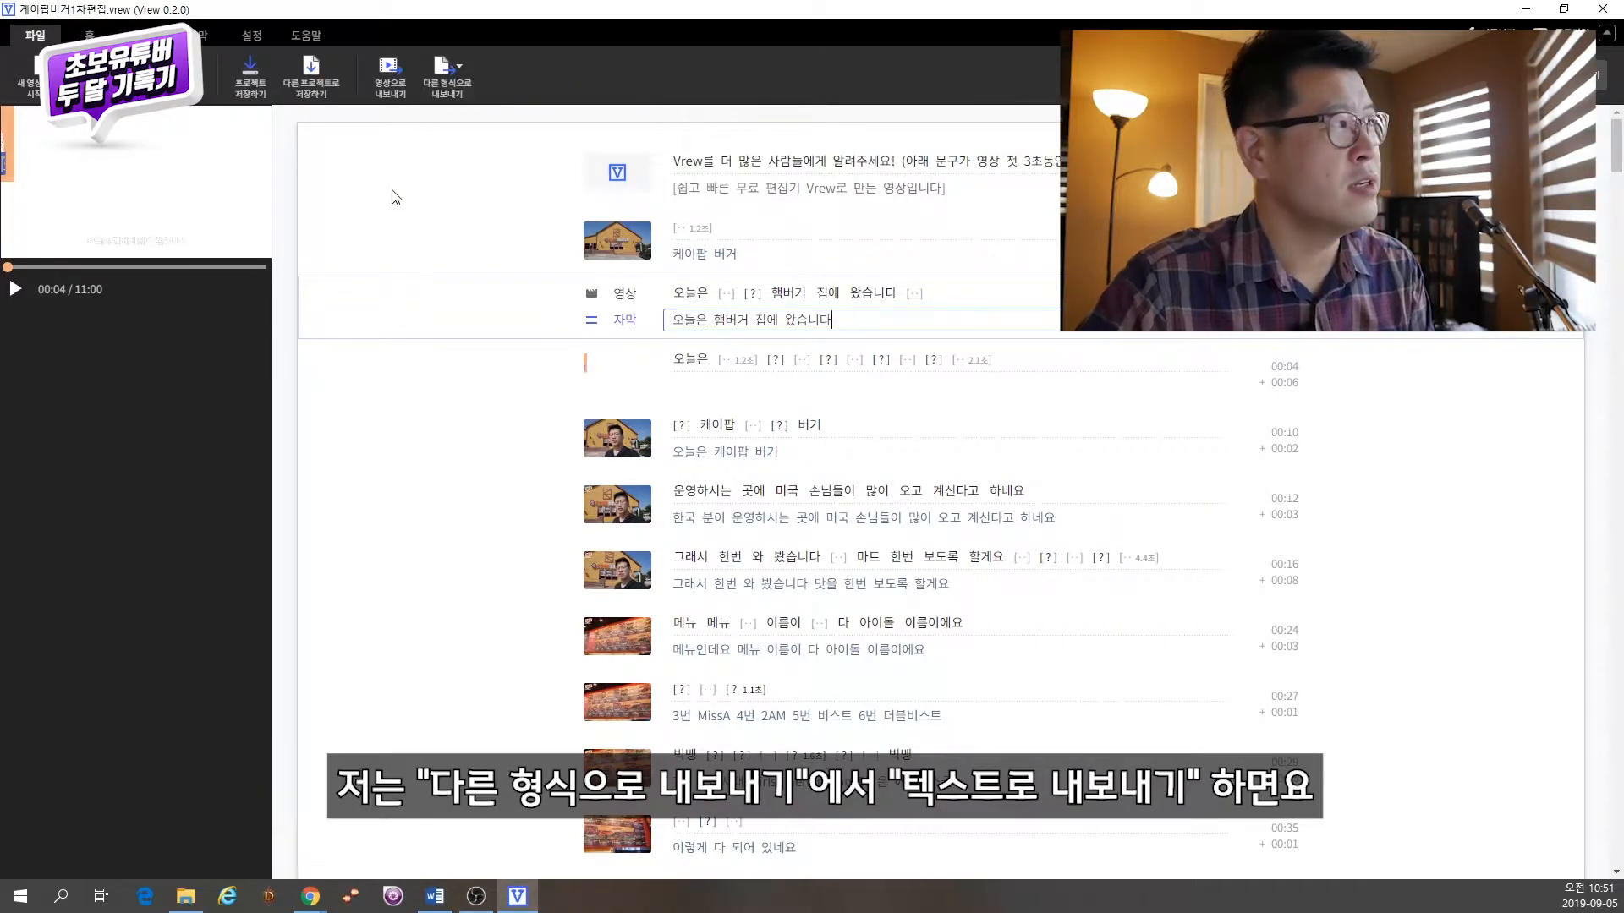
Step: Export the Vrew project as a text file and open the exported file in Notepad
{"action": "left_click", "coordinate": [448, 85]}
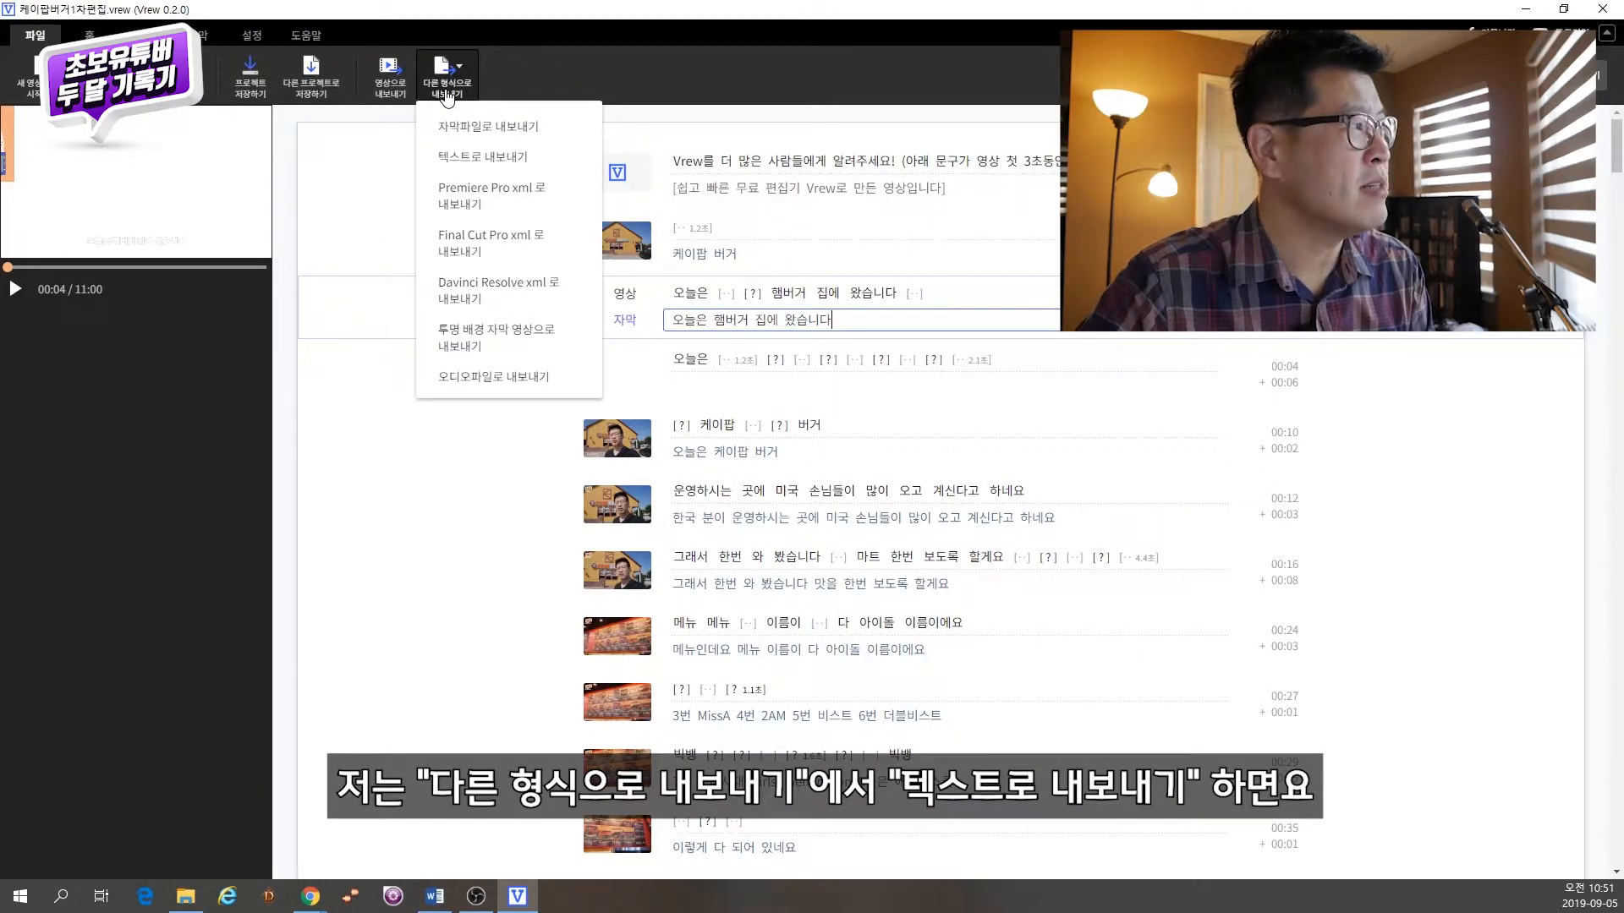
{"action": "left_click", "coordinate": [518, 158]}
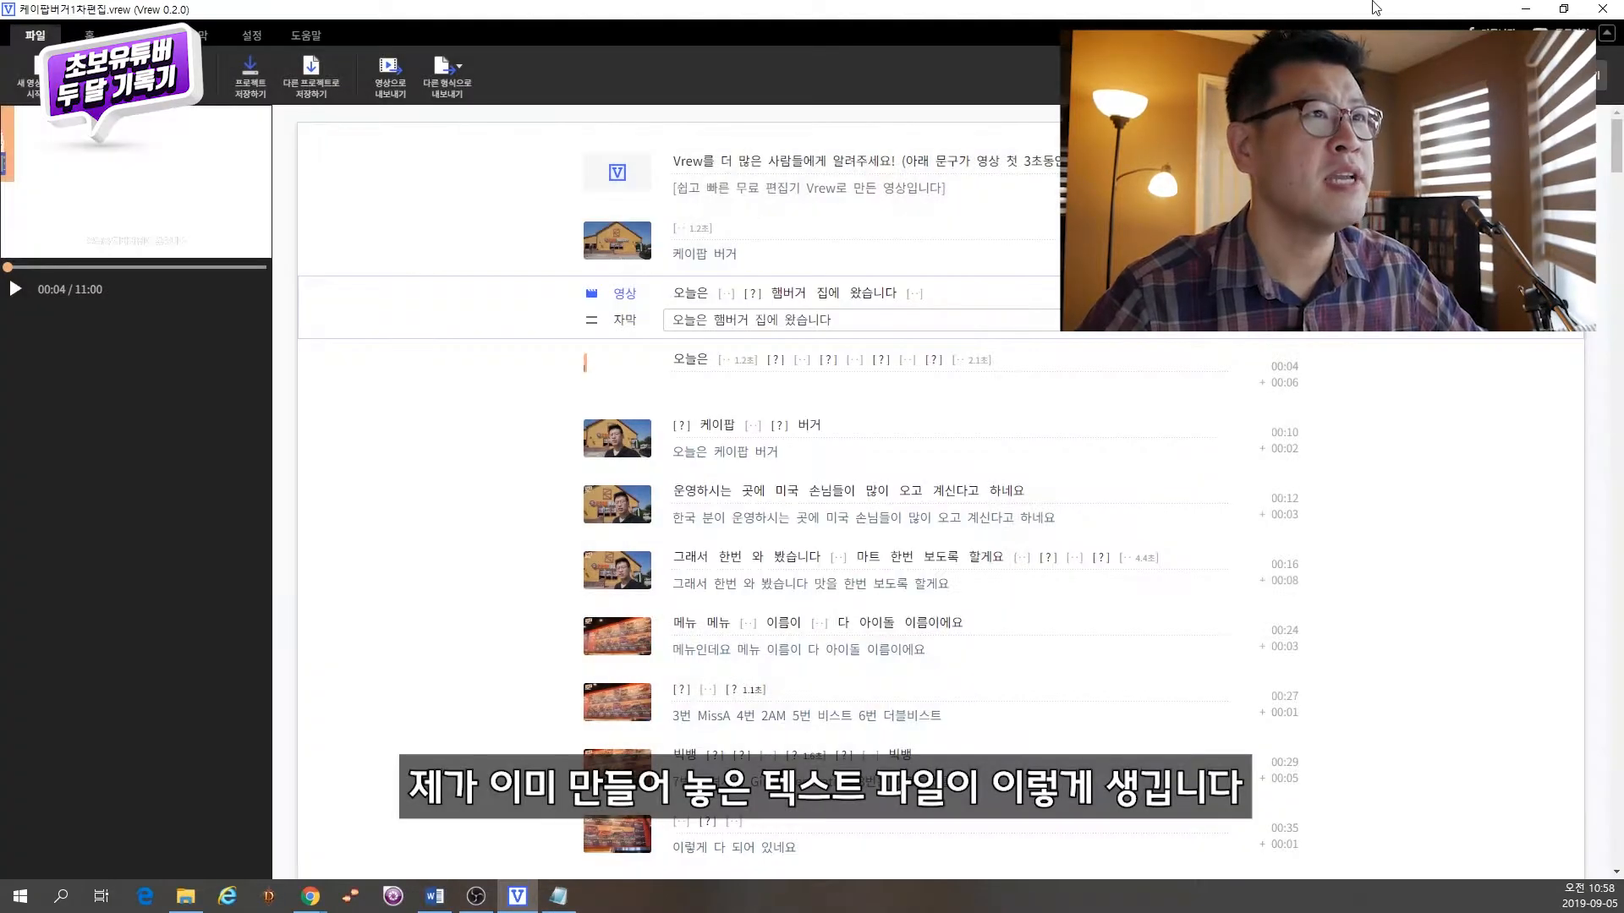
{"action": "left_click", "coordinate": [1525, 9]}
{"action": "left_click", "coordinate": [558, 896]}
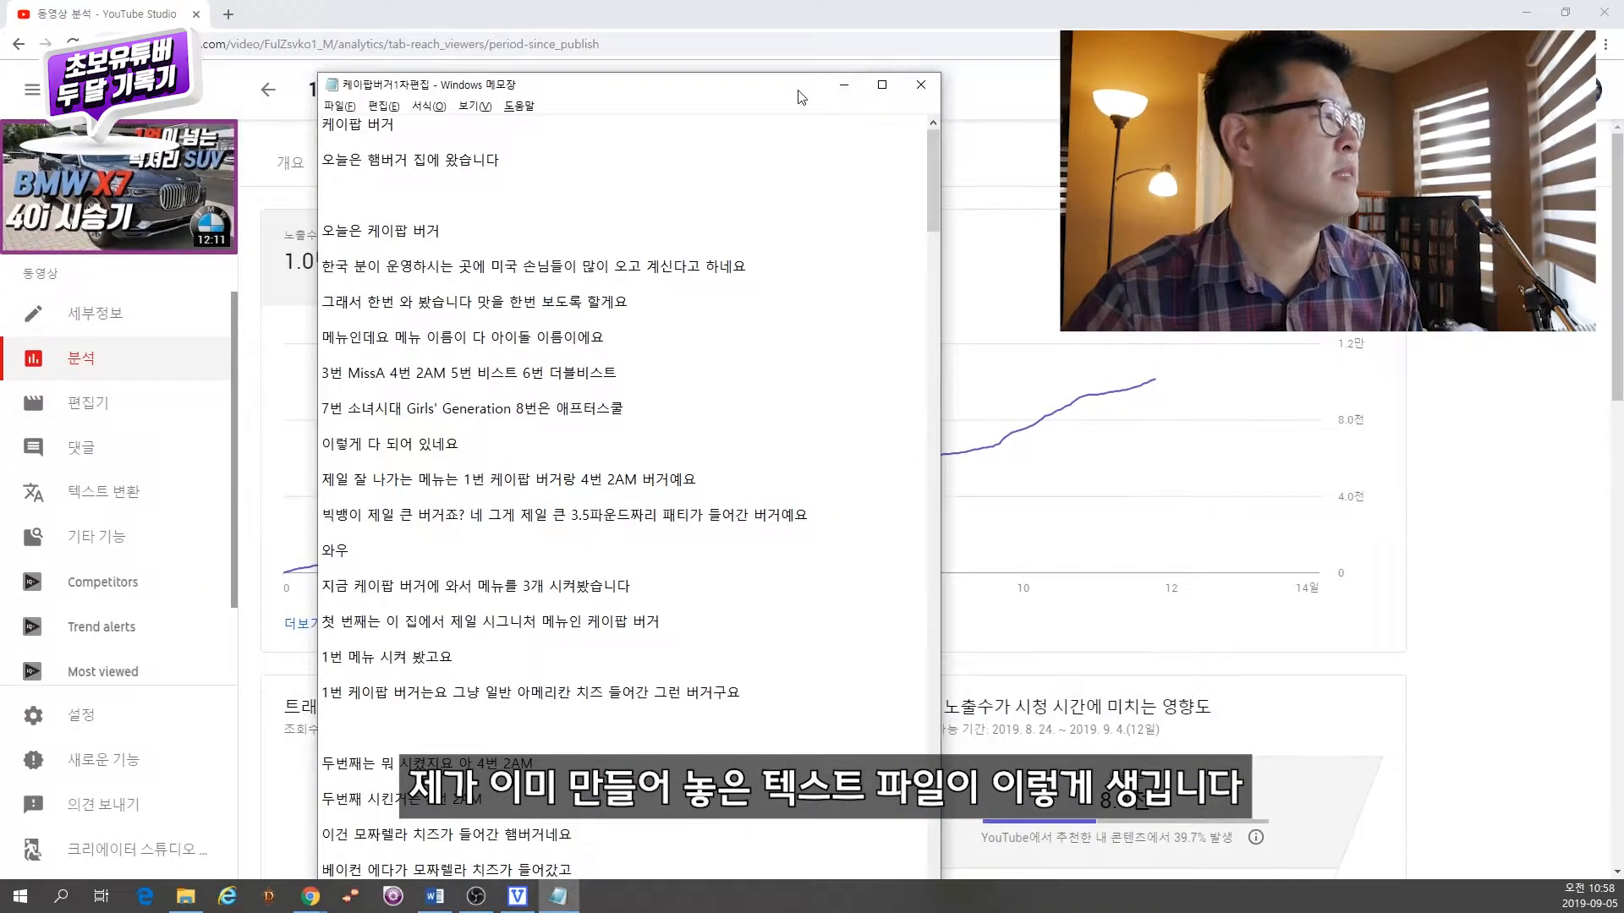
{"action": "left_click_drag", "start_coordinate": [800, 97], "coordinate": [594, 66]}
{"action": "left_click_drag", "start_coordinate": [489, 58], "coordinate": [456, 41]}
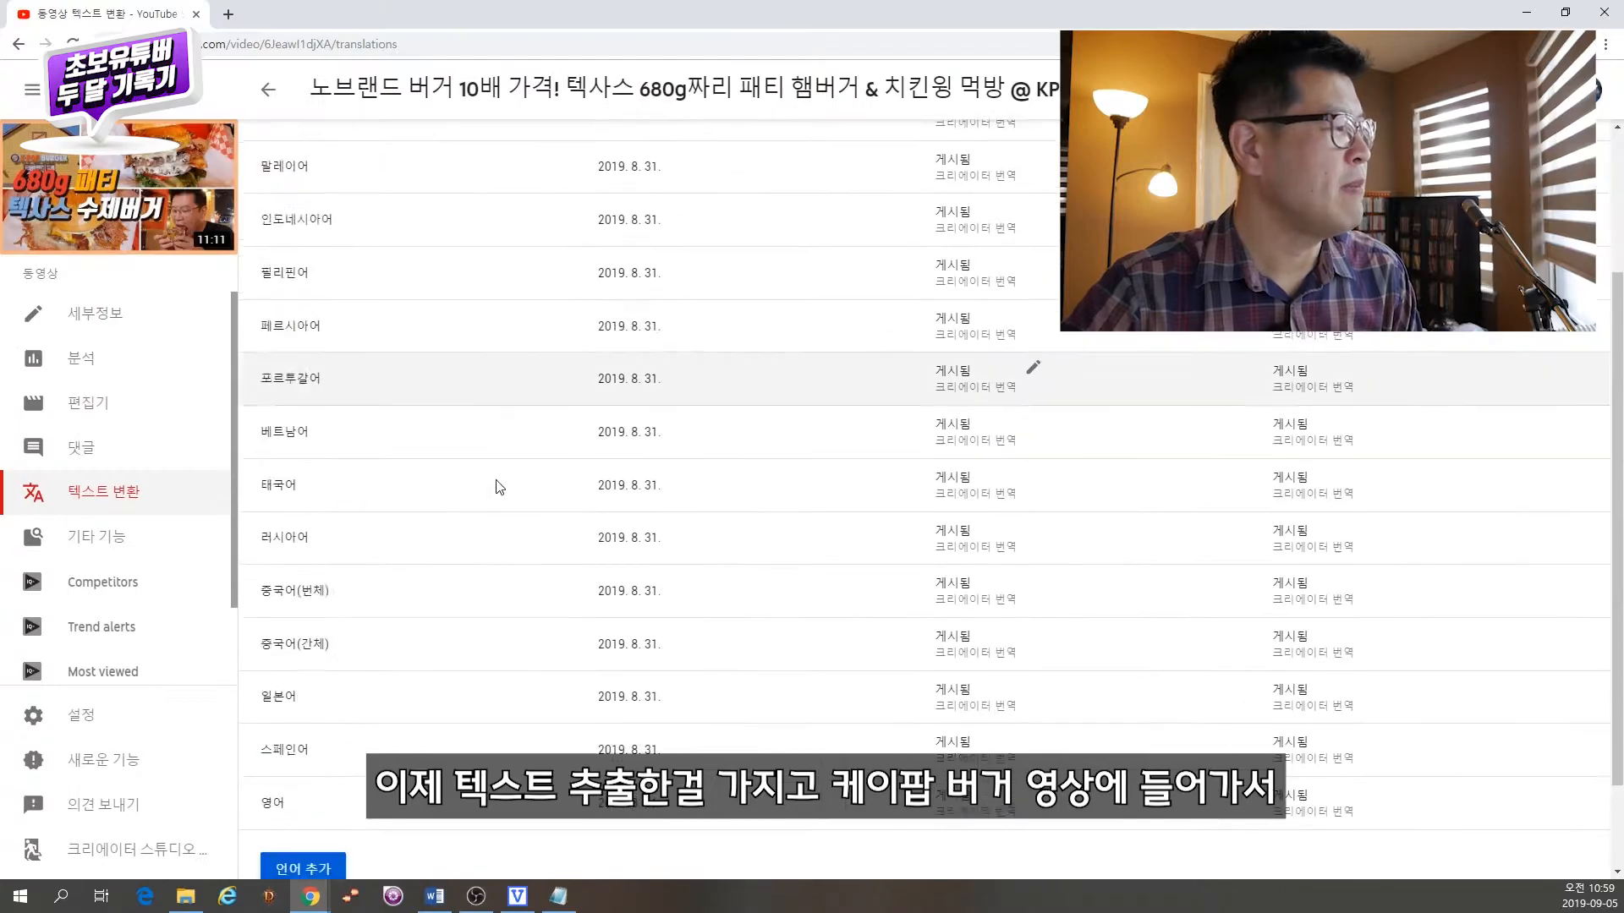
Step: Open the burger video's Korean subtitle track in the YouTube subtitle editor
{"action": "scroll", "coordinate": [499, 482], "scroll_direction": "up", "scroll_amount": 4}
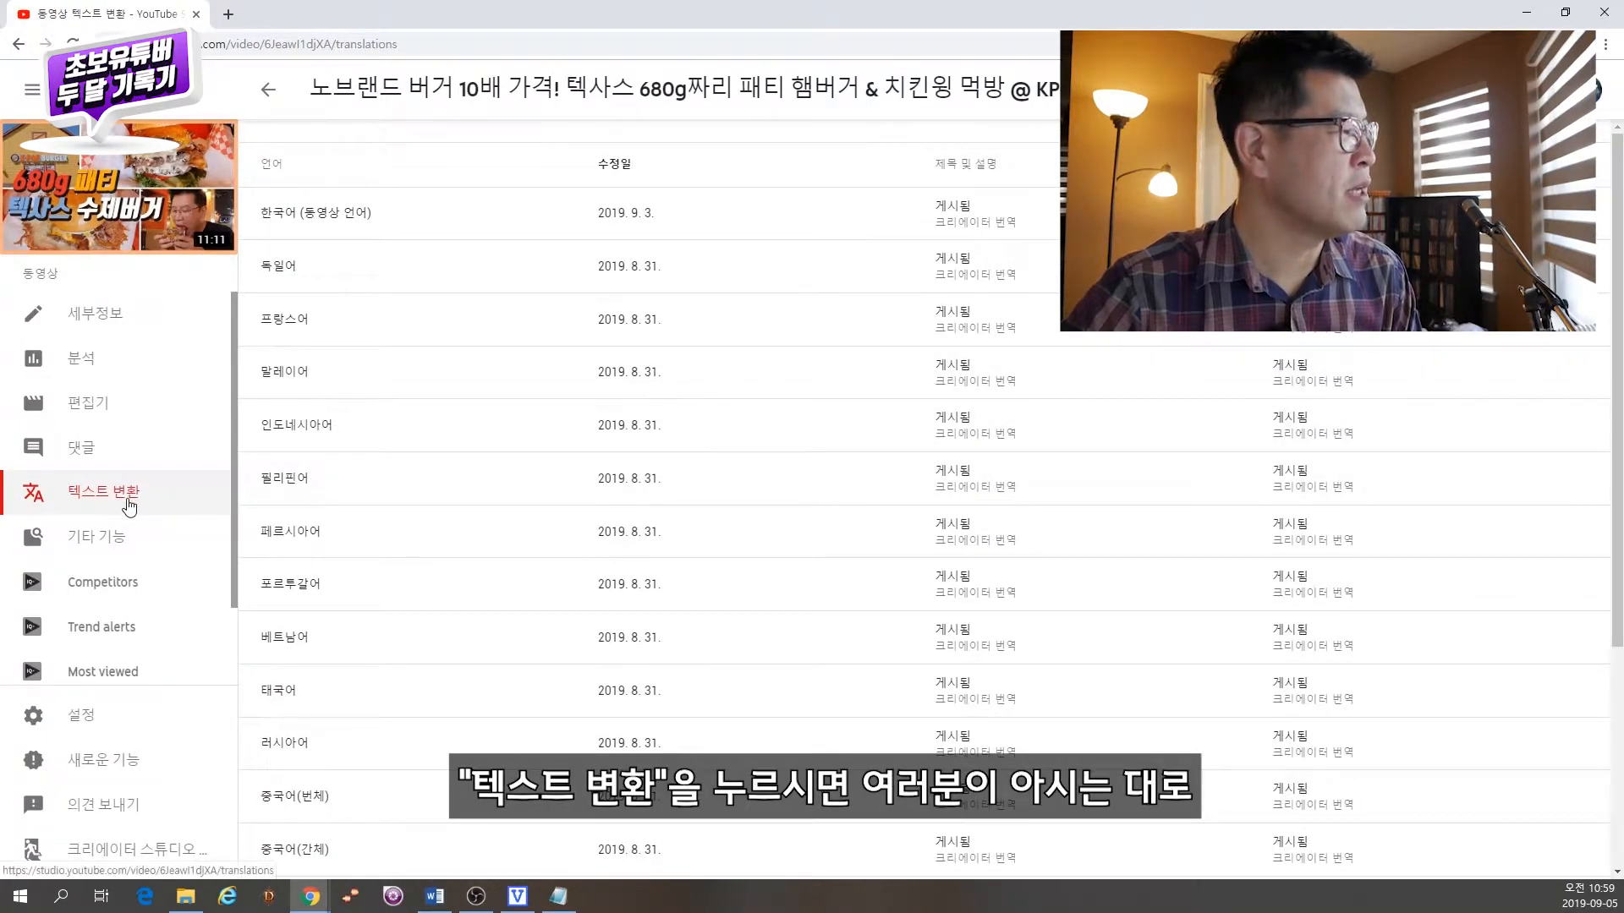
{"action": "scroll", "coordinate": [483, 445], "scroll_direction": "down", "scroll_amount": 4}
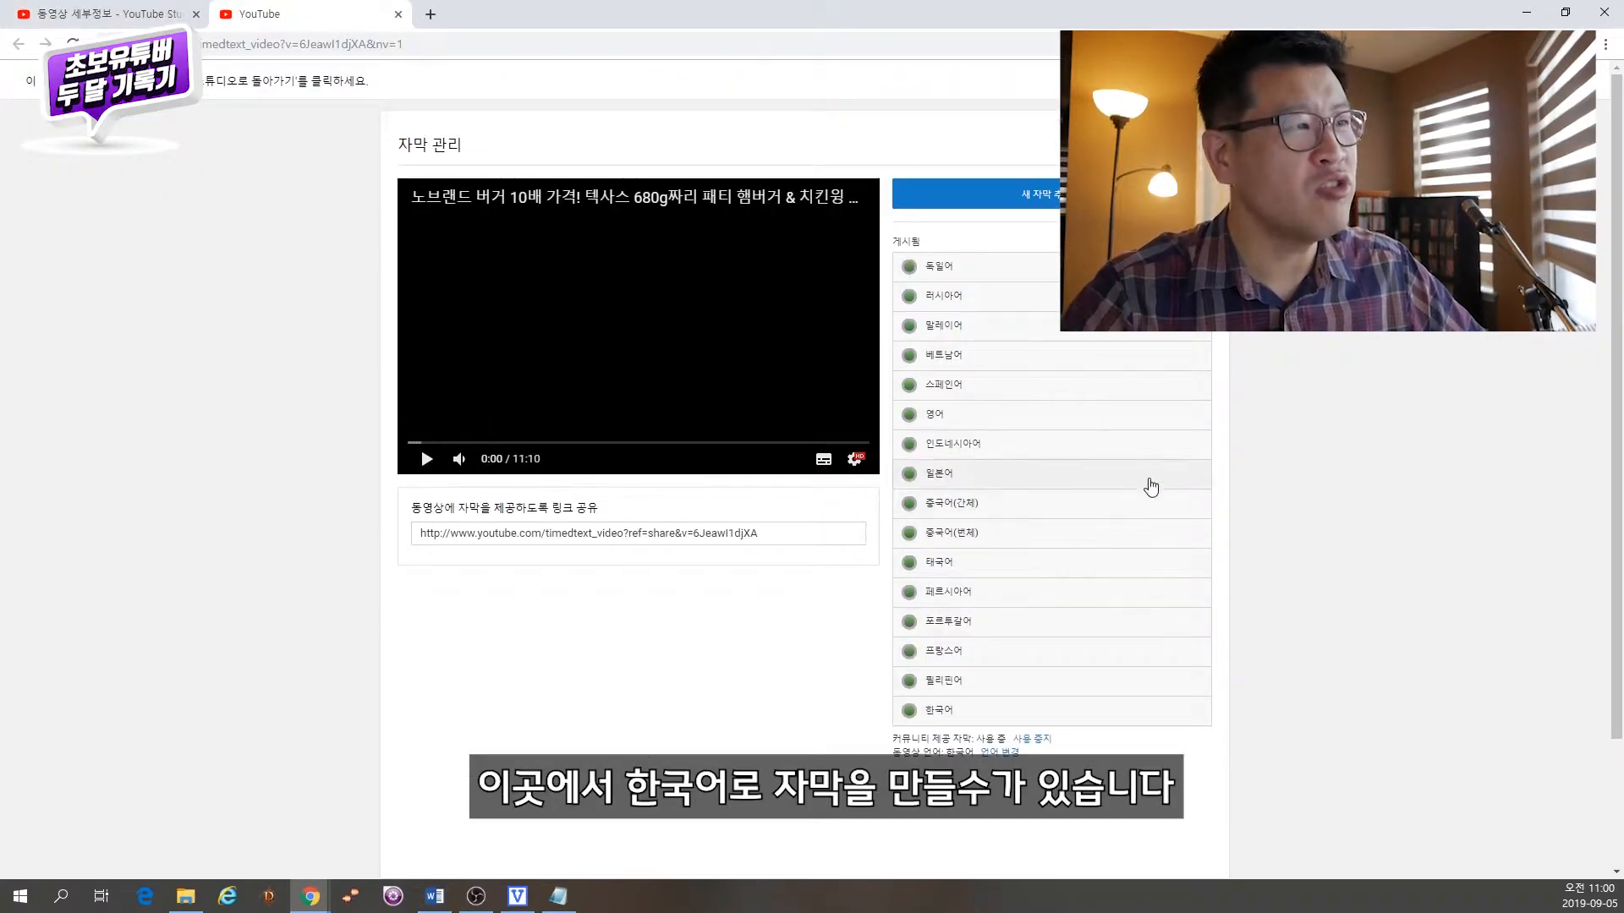
{"action": "left_click", "coordinate": [998, 718]}
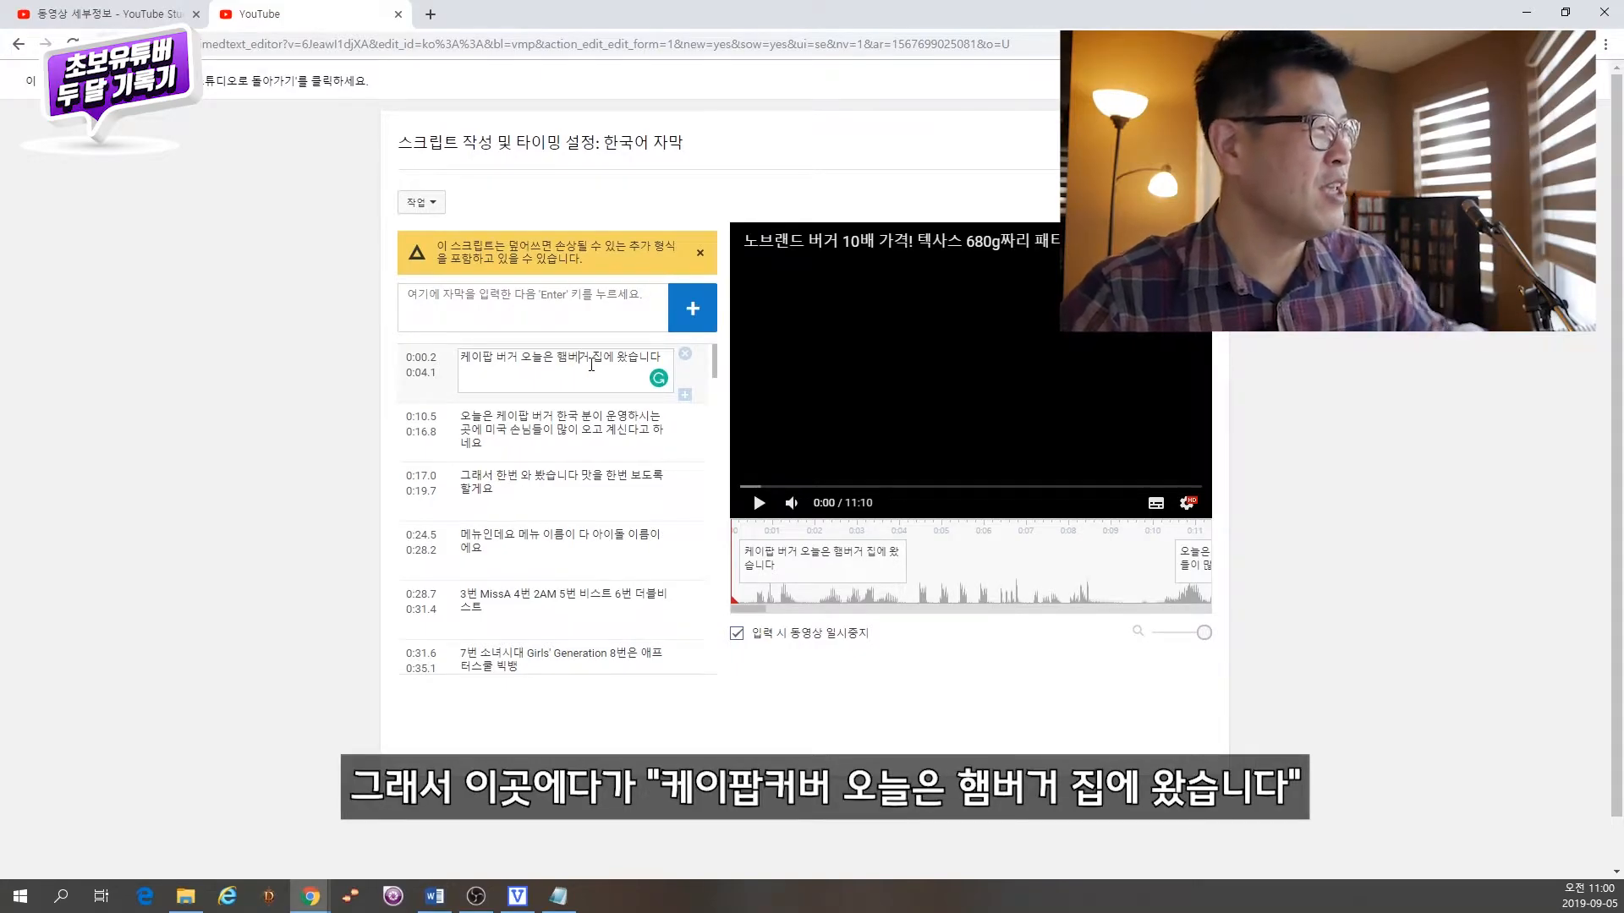
Step: Preview the first Korean subtitle on the video and compare it with the exported text in Notepad
{"action": "left_click", "coordinate": [759, 504]}
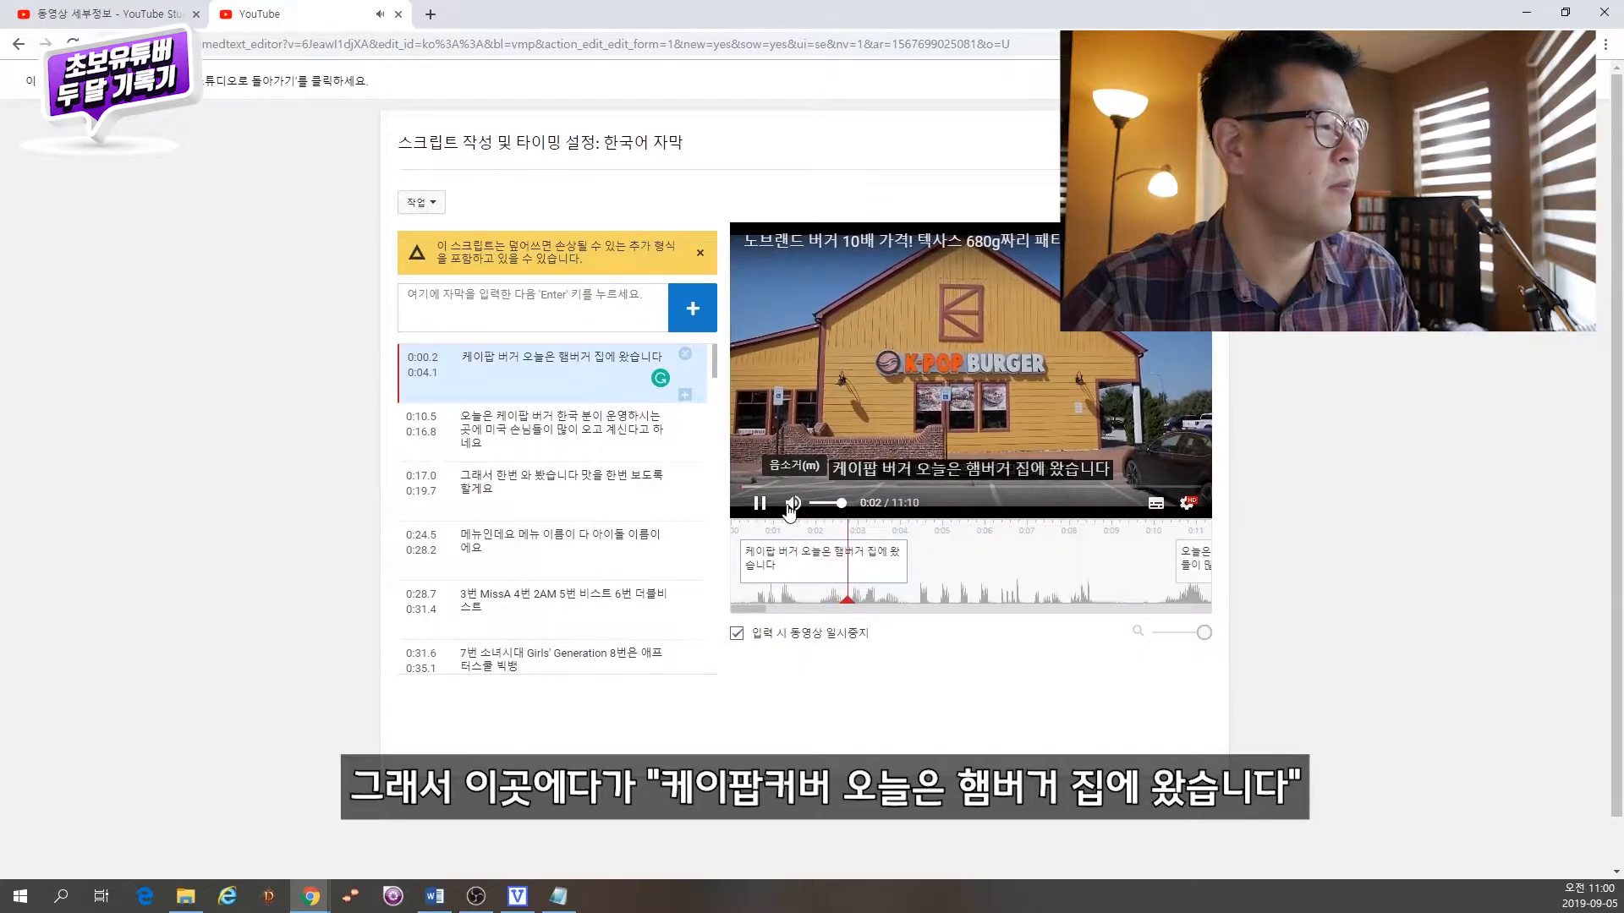
{"action": "left_click", "coordinate": [760, 511]}
{"action": "mouse_move", "coordinate": [830, 581]}
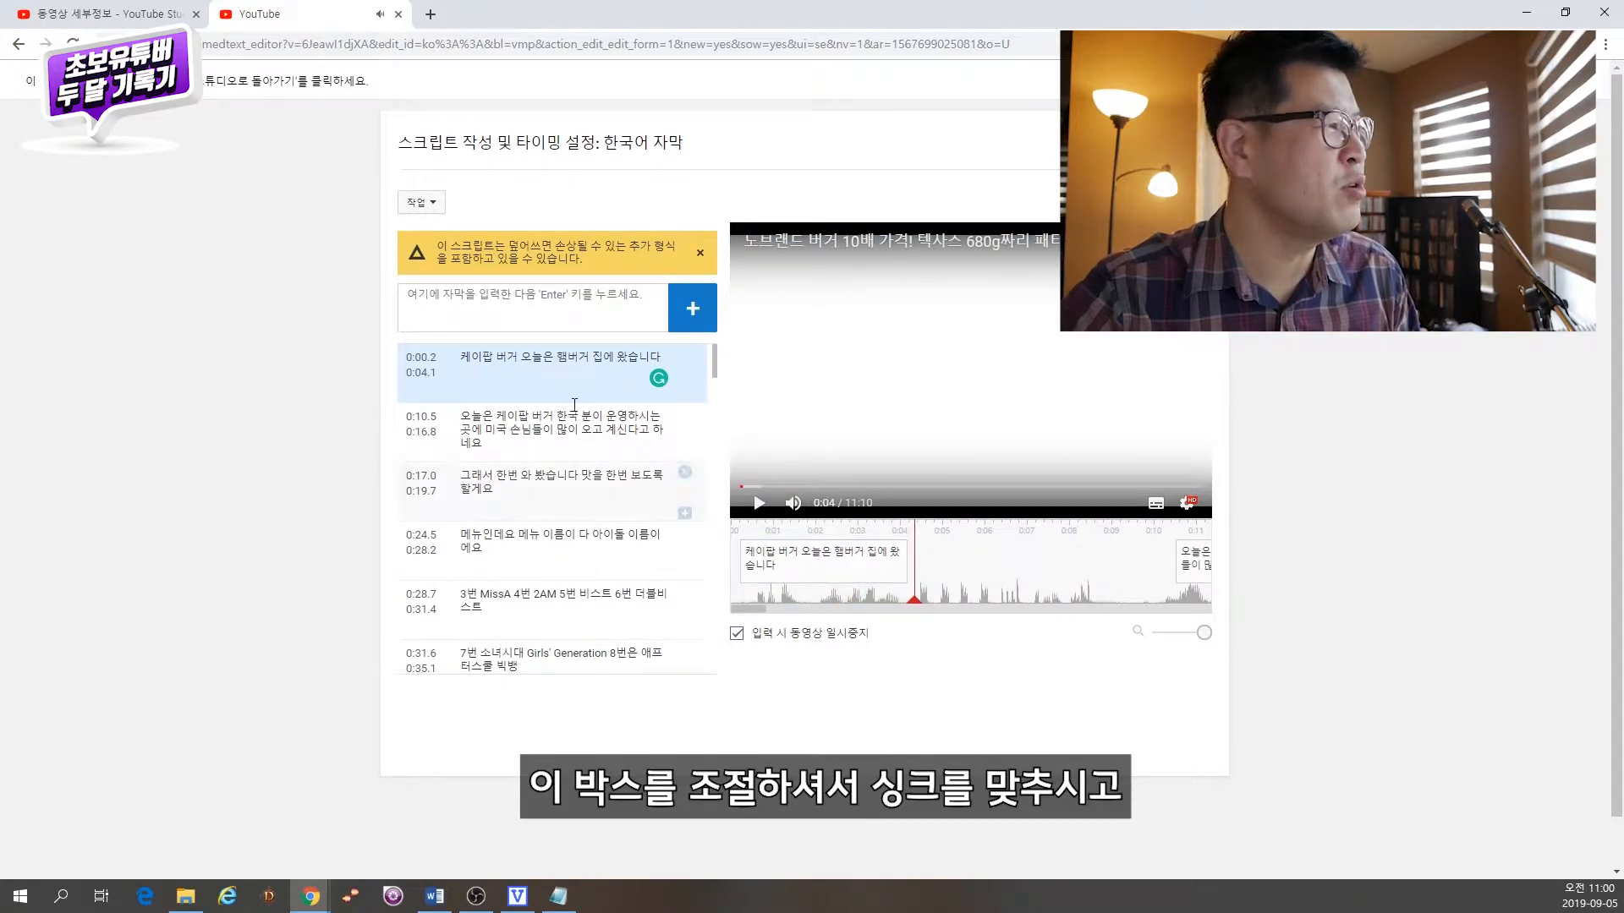
{"action": "left_click", "coordinate": [530, 367]}
{"action": "key", "text": "alt+Tab"}
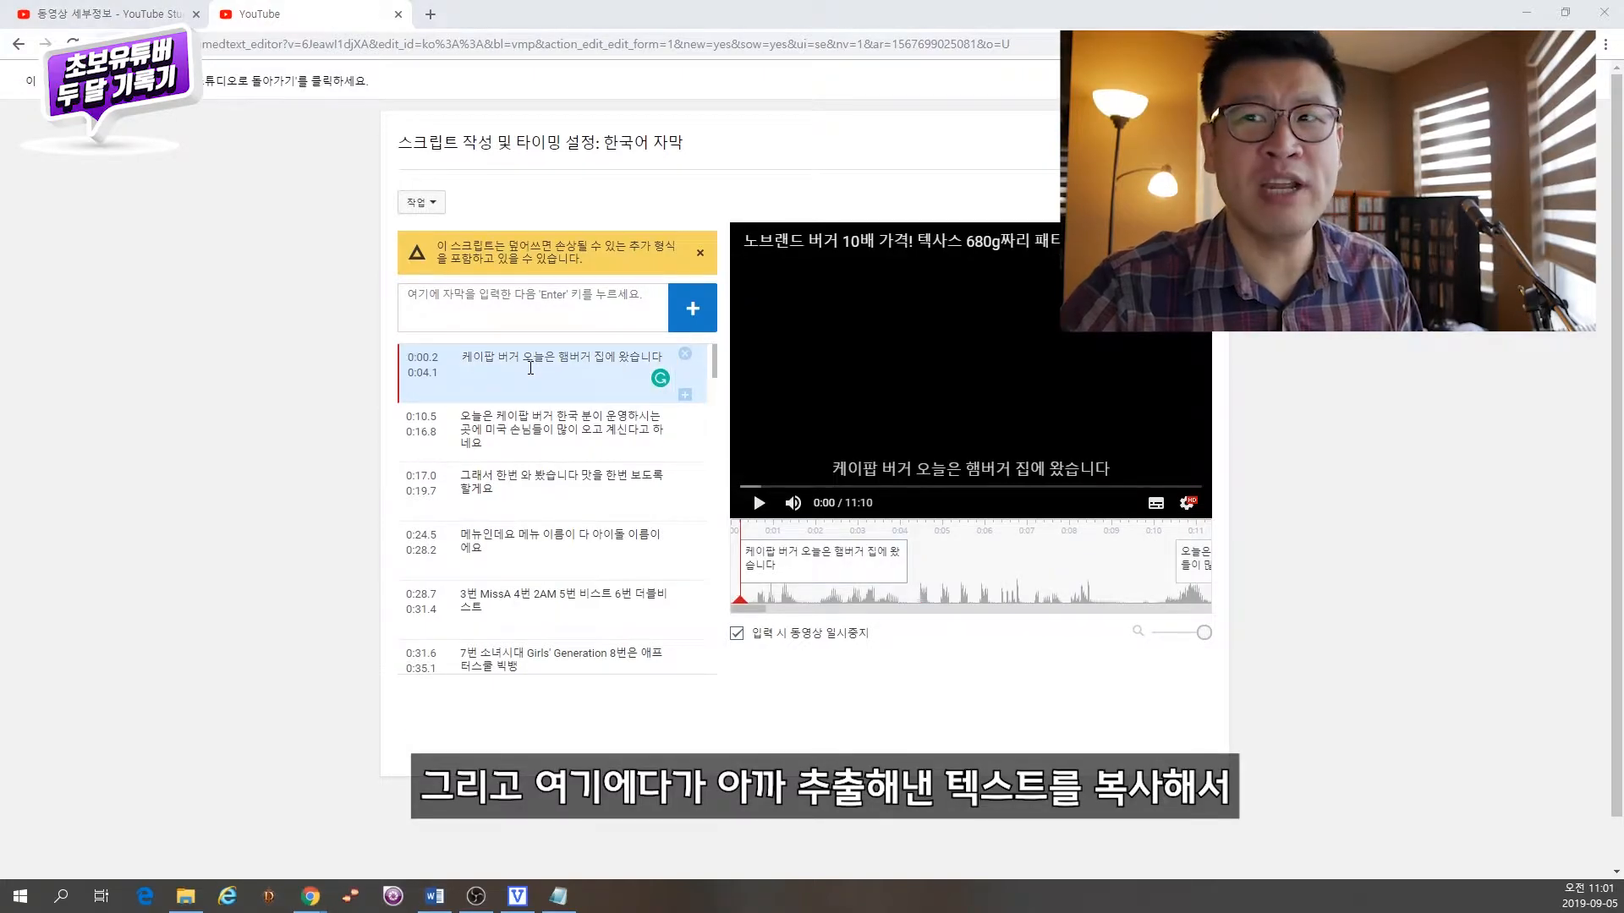
{"action": "left_click_drag", "start_coordinate": [505, 37], "coordinate": [1325, 55]}
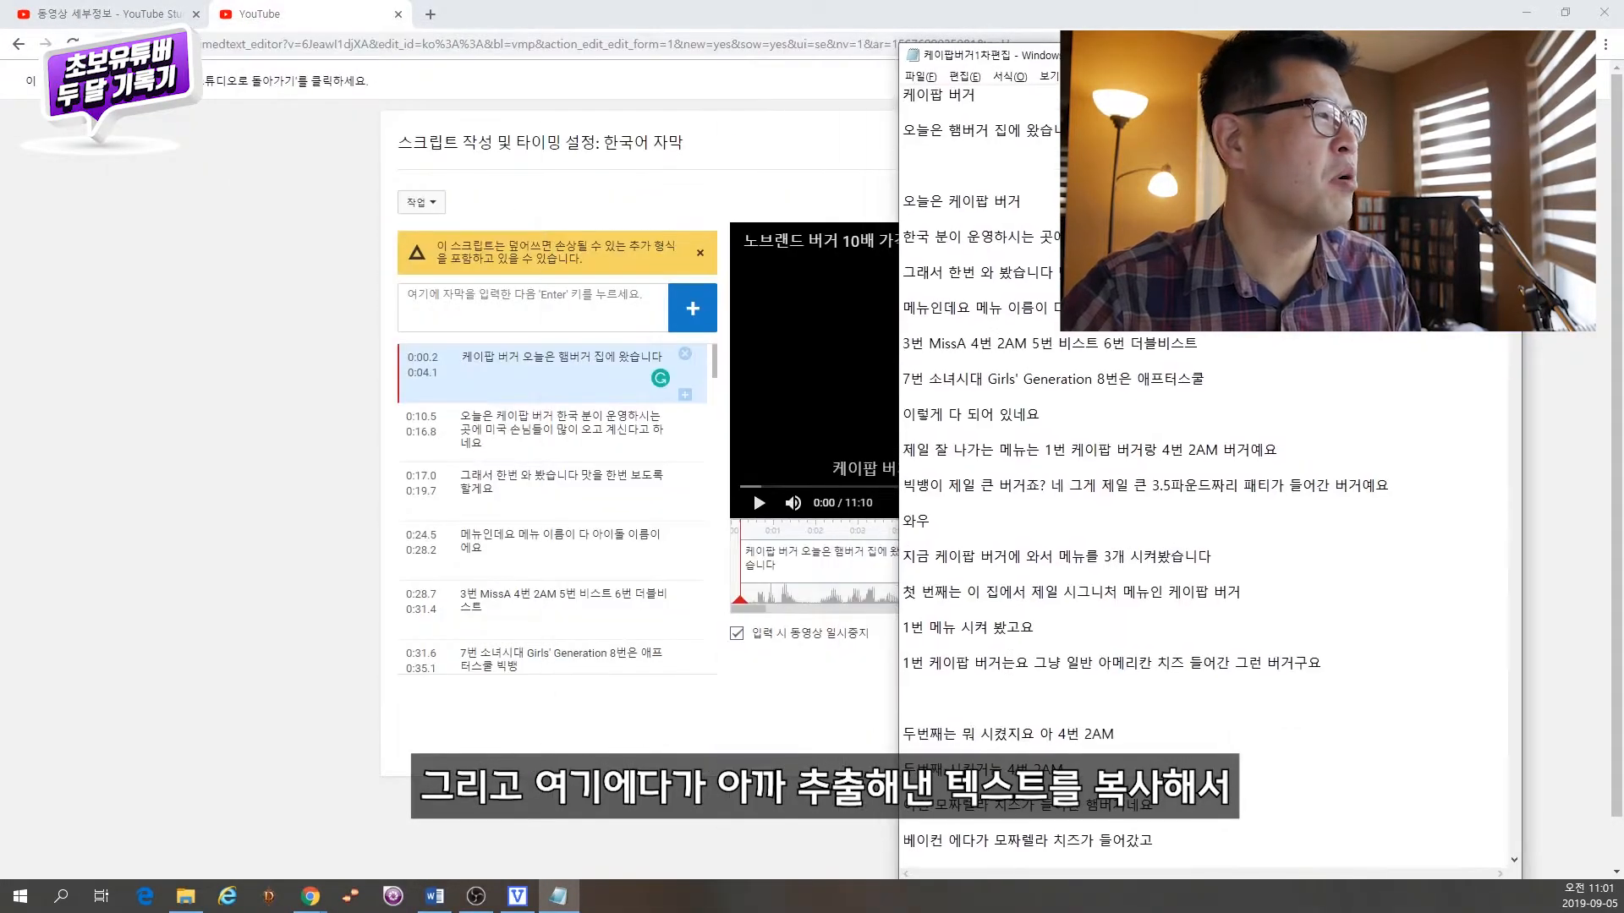
{"action": "left_click", "coordinate": [581, 372]}
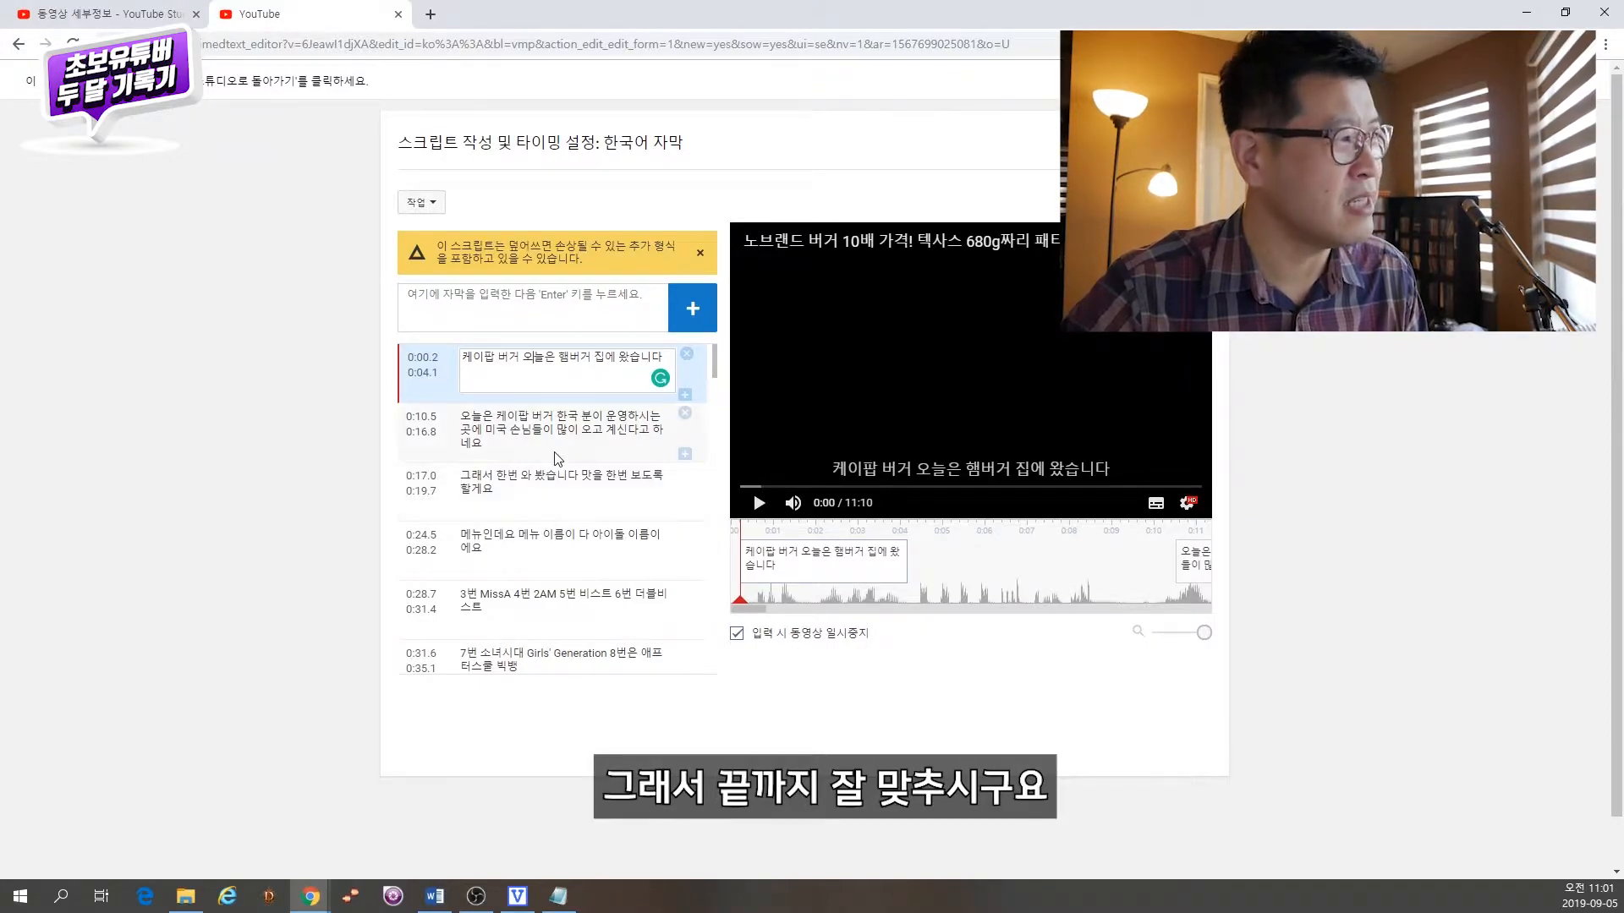
Step: Scroll through the whole subtitle list to the end and back to the top
{"action": "left_click_drag", "start_coordinate": [714, 357], "coordinate": [714, 655]}
{"action": "scroll", "coordinate": [427, 415], "scroll_direction": "up", "scroll_amount": 15}
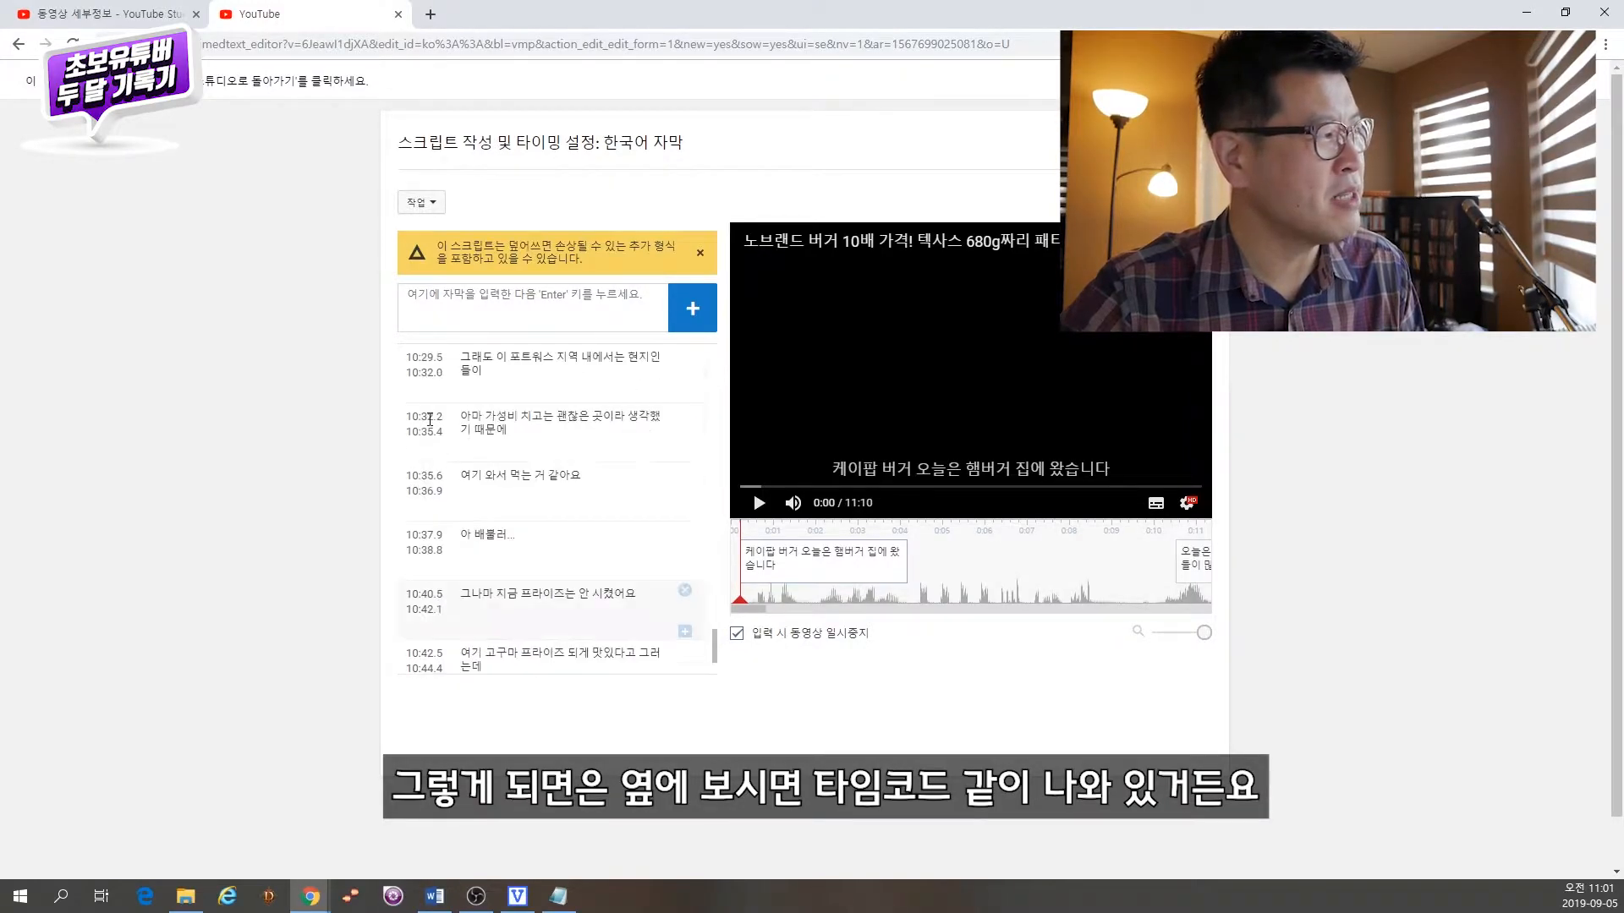
{"action": "scroll", "coordinate": [423, 437], "scroll_direction": "up", "scroll_amount": 20}
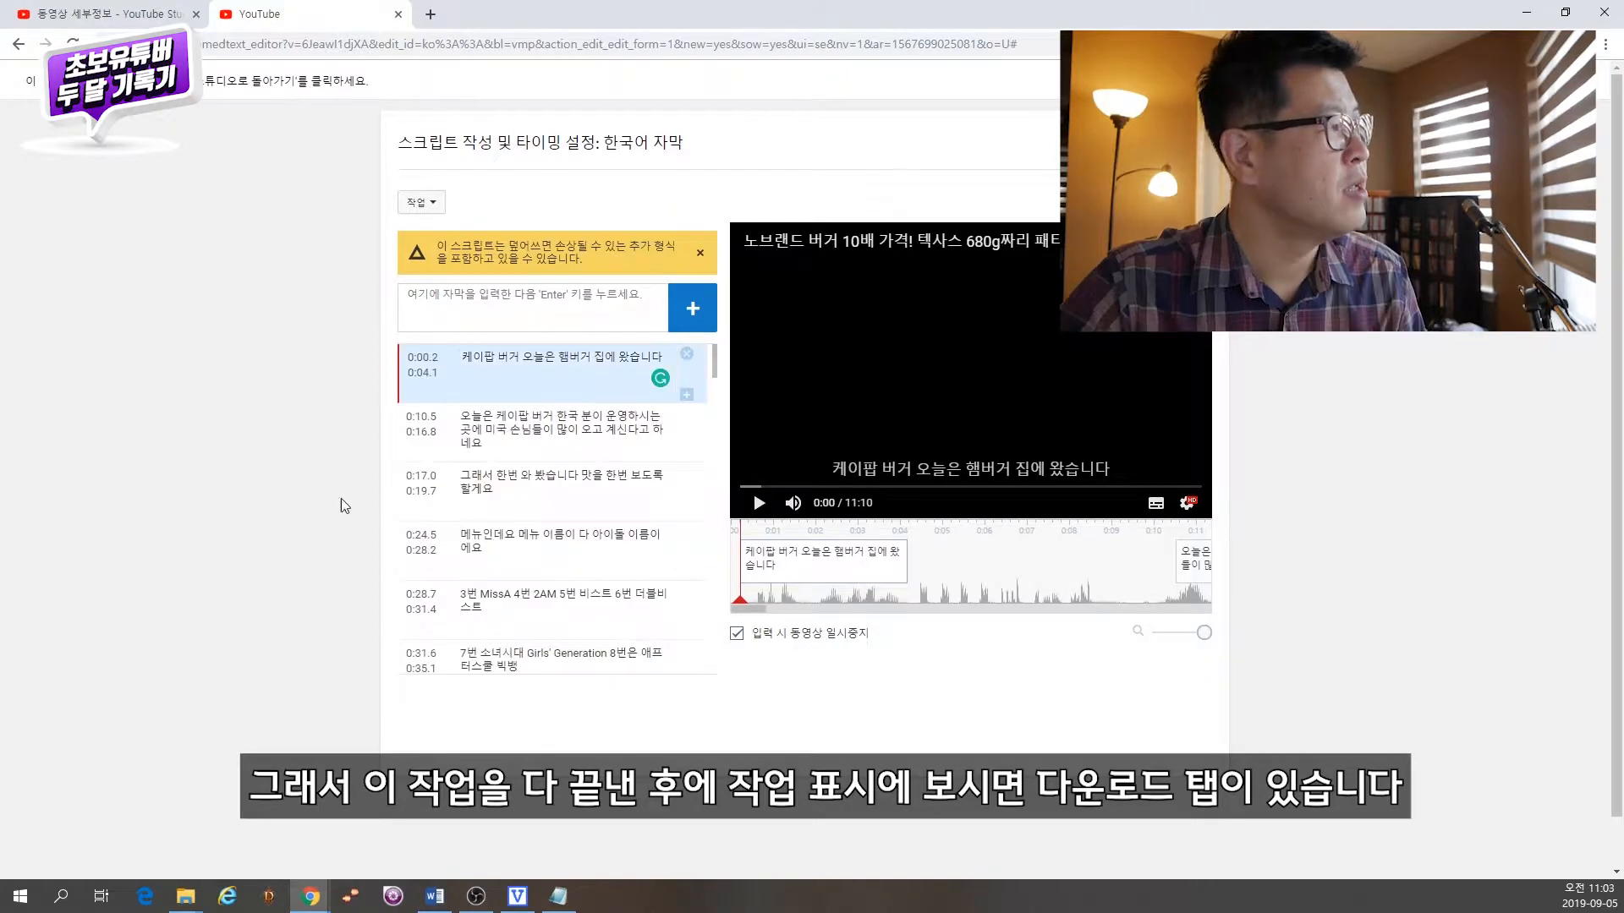
Step: Download the Korean subtitles as captions.sbv and open the file in Notepad
{"action": "left_click", "coordinate": [429, 207]}
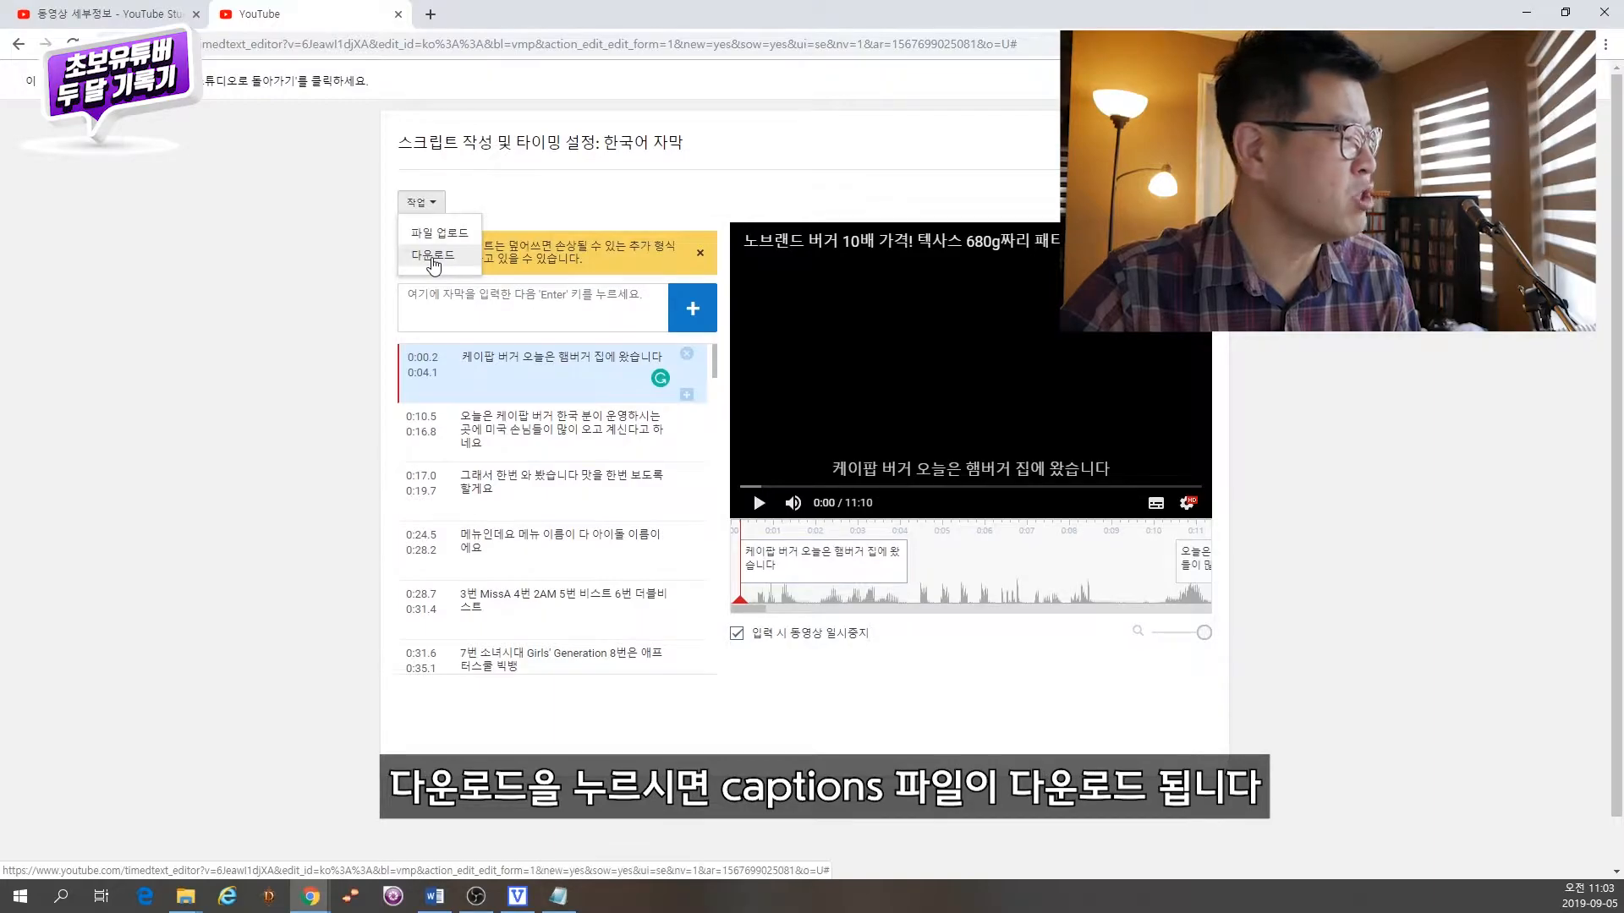
{"action": "left_click", "coordinate": [433, 257]}
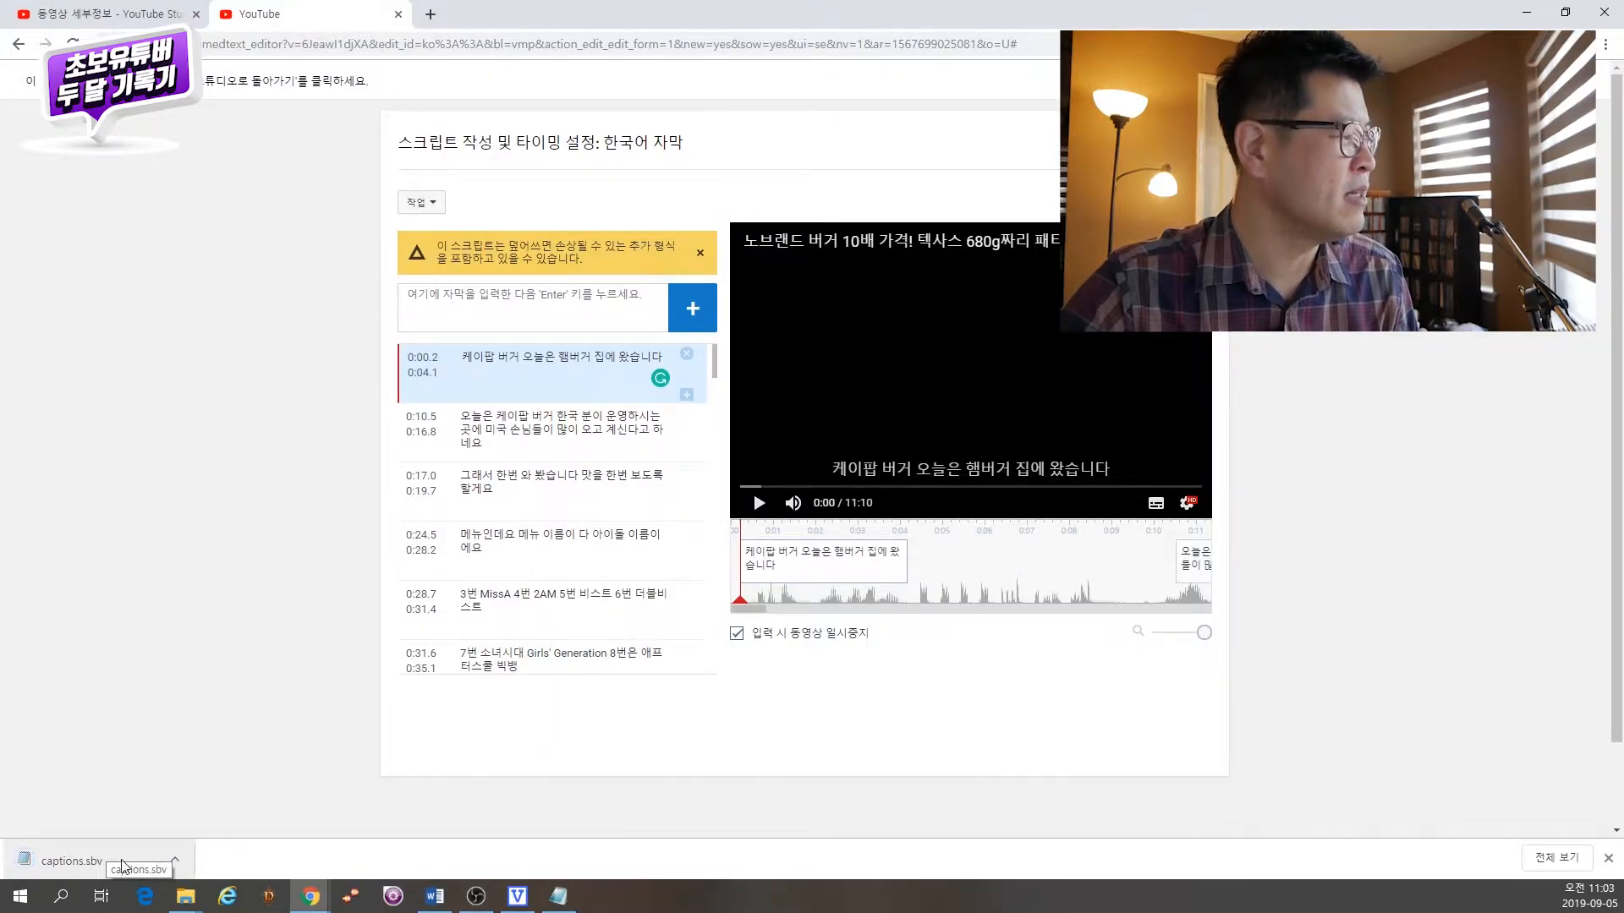
{"action": "left_click", "coordinate": [109, 858]}
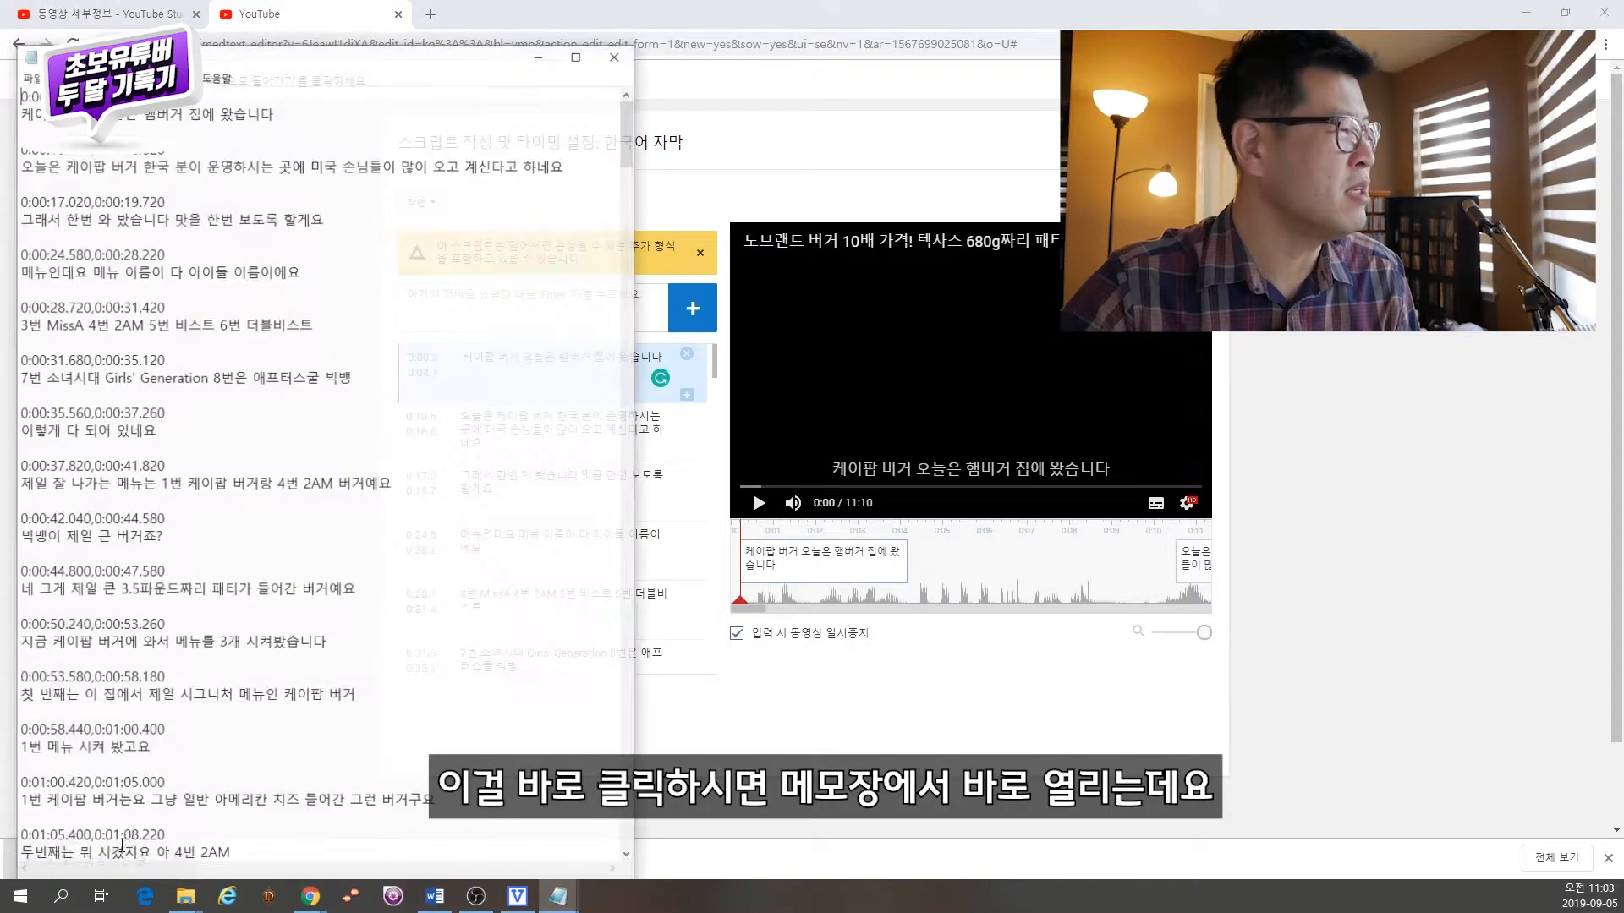
{"action": "left_click_drag", "start_coordinate": [325, 55], "coordinate": [1041, 43]}
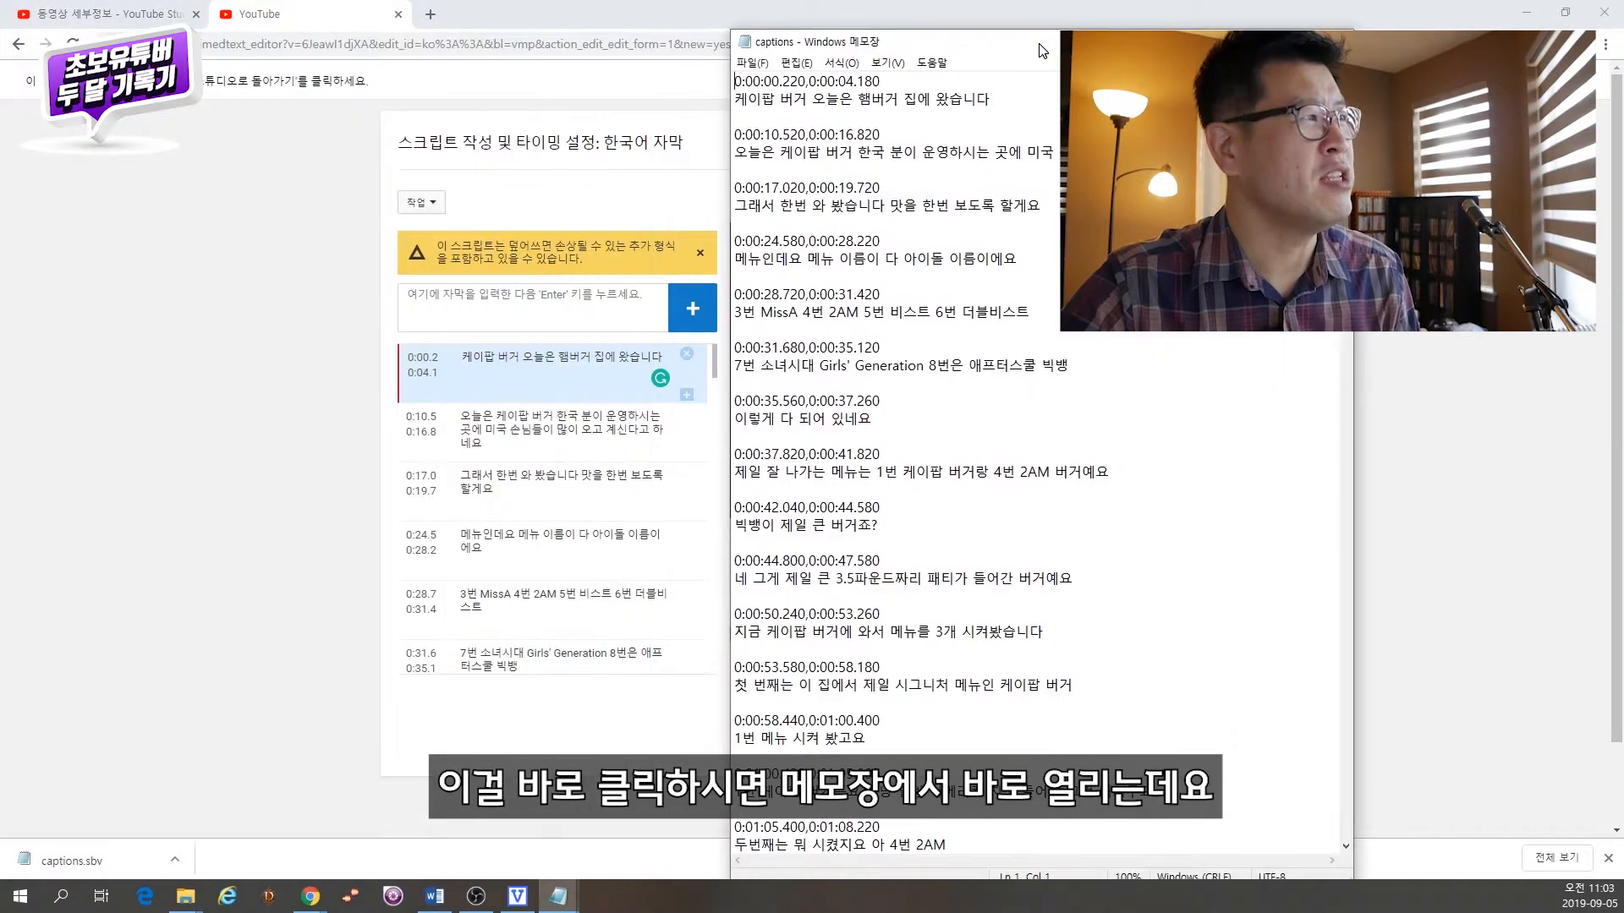
Step: Highlight the first timecode line and its subtitle text in the captions file
{"action": "left_click", "coordinate": [887, 82]}
{"action": "key", "text": "shift+Home"}
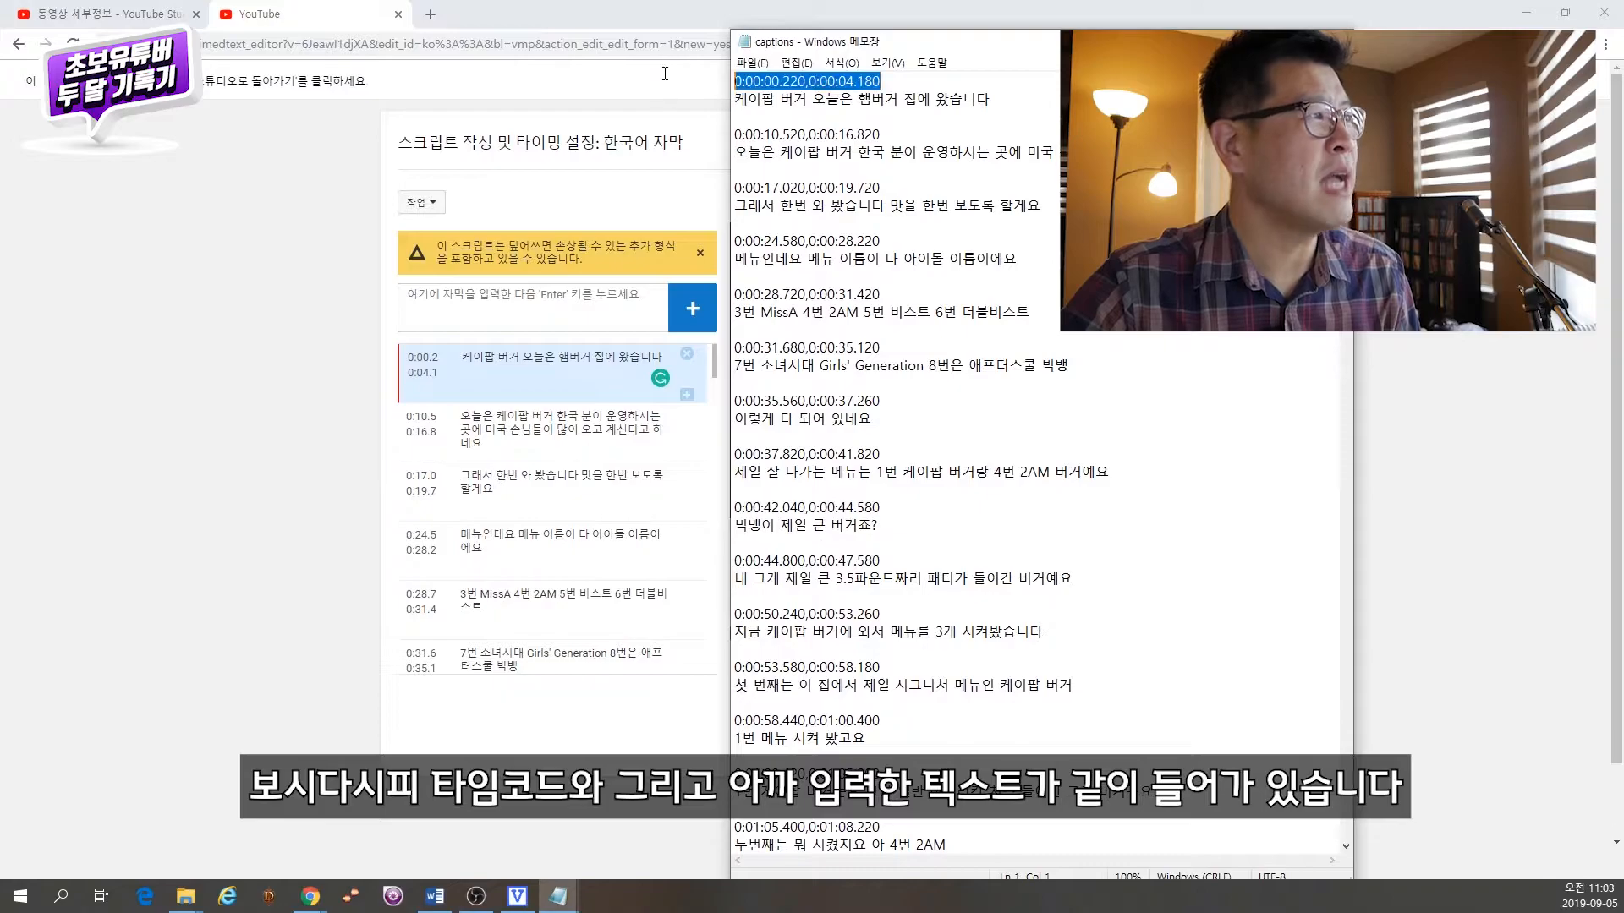
{"action": "left_click", "coordinate": [1022, 98]}
{"action": "key", "text": "shift+Home"}
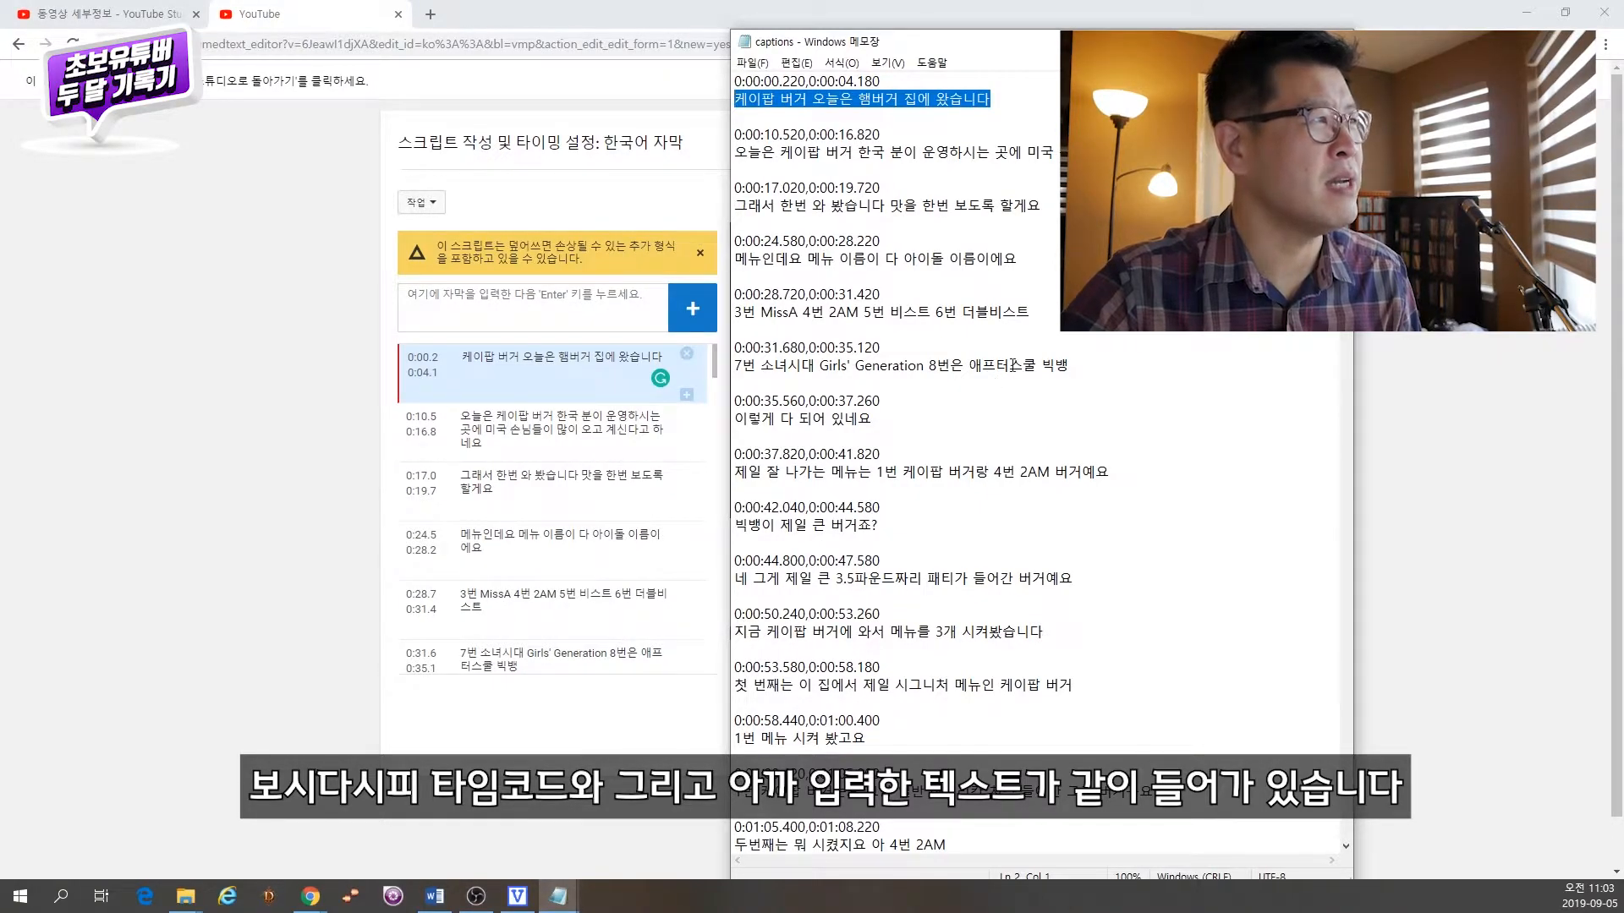
Step: Open the 20190830_케이팝버거_한글완성본TXT text file from the 자막 folder
{"action": "left_click", "coordinate": [1140, 334]}
{"action": "key", "text": "alt+f"}
{"action": "key", "text": "a"}
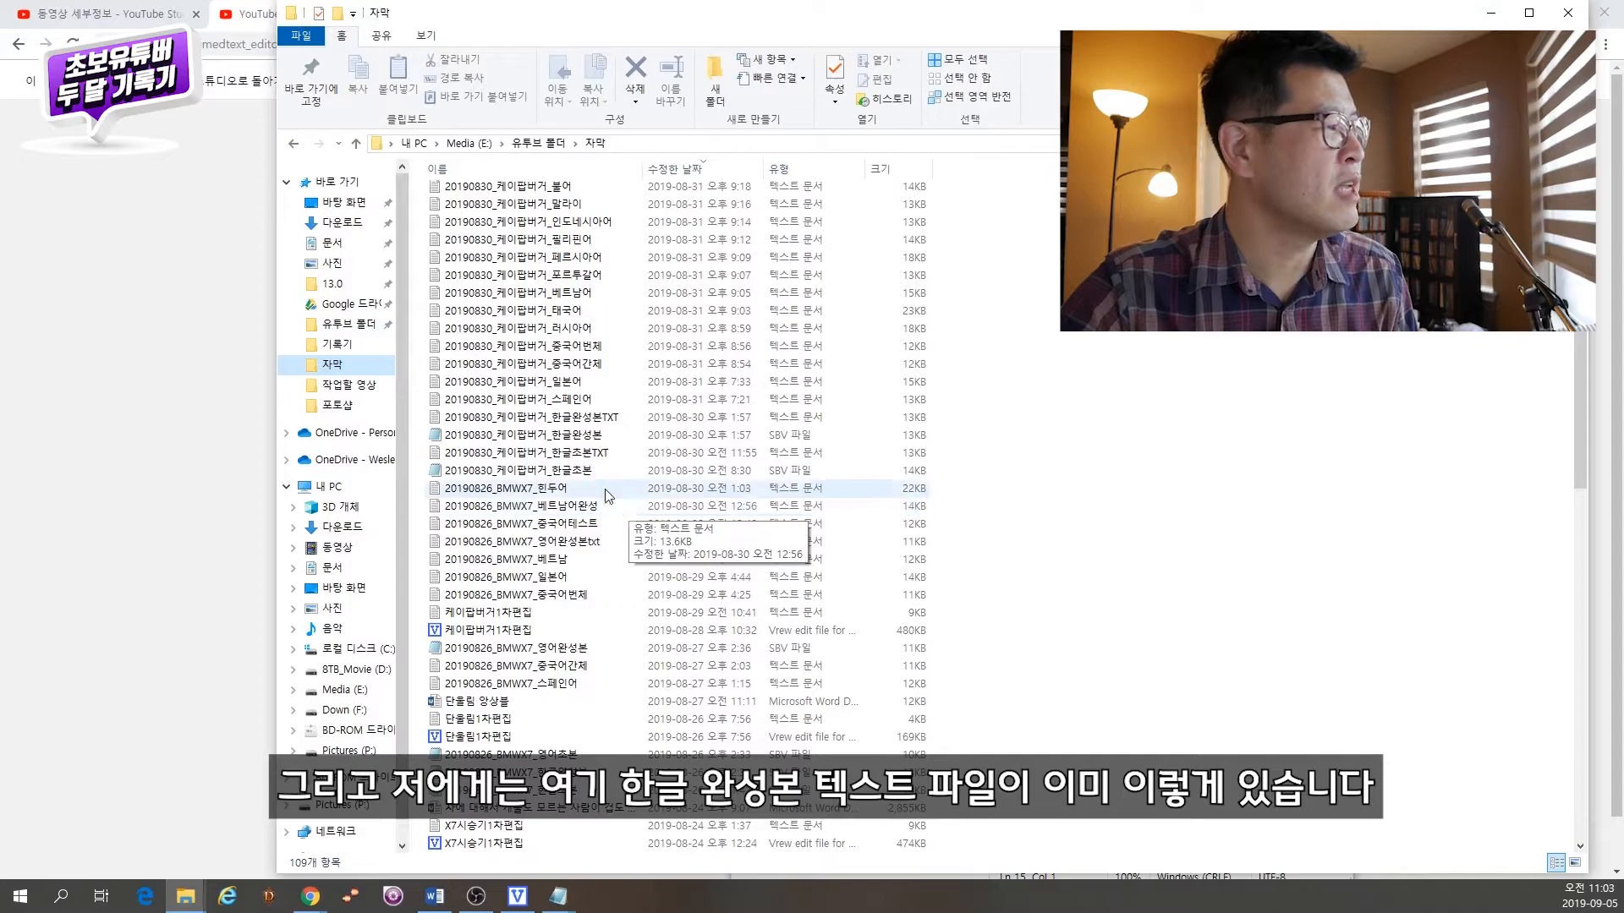
{"action": "double_click", "coordinate": [600, 420]}
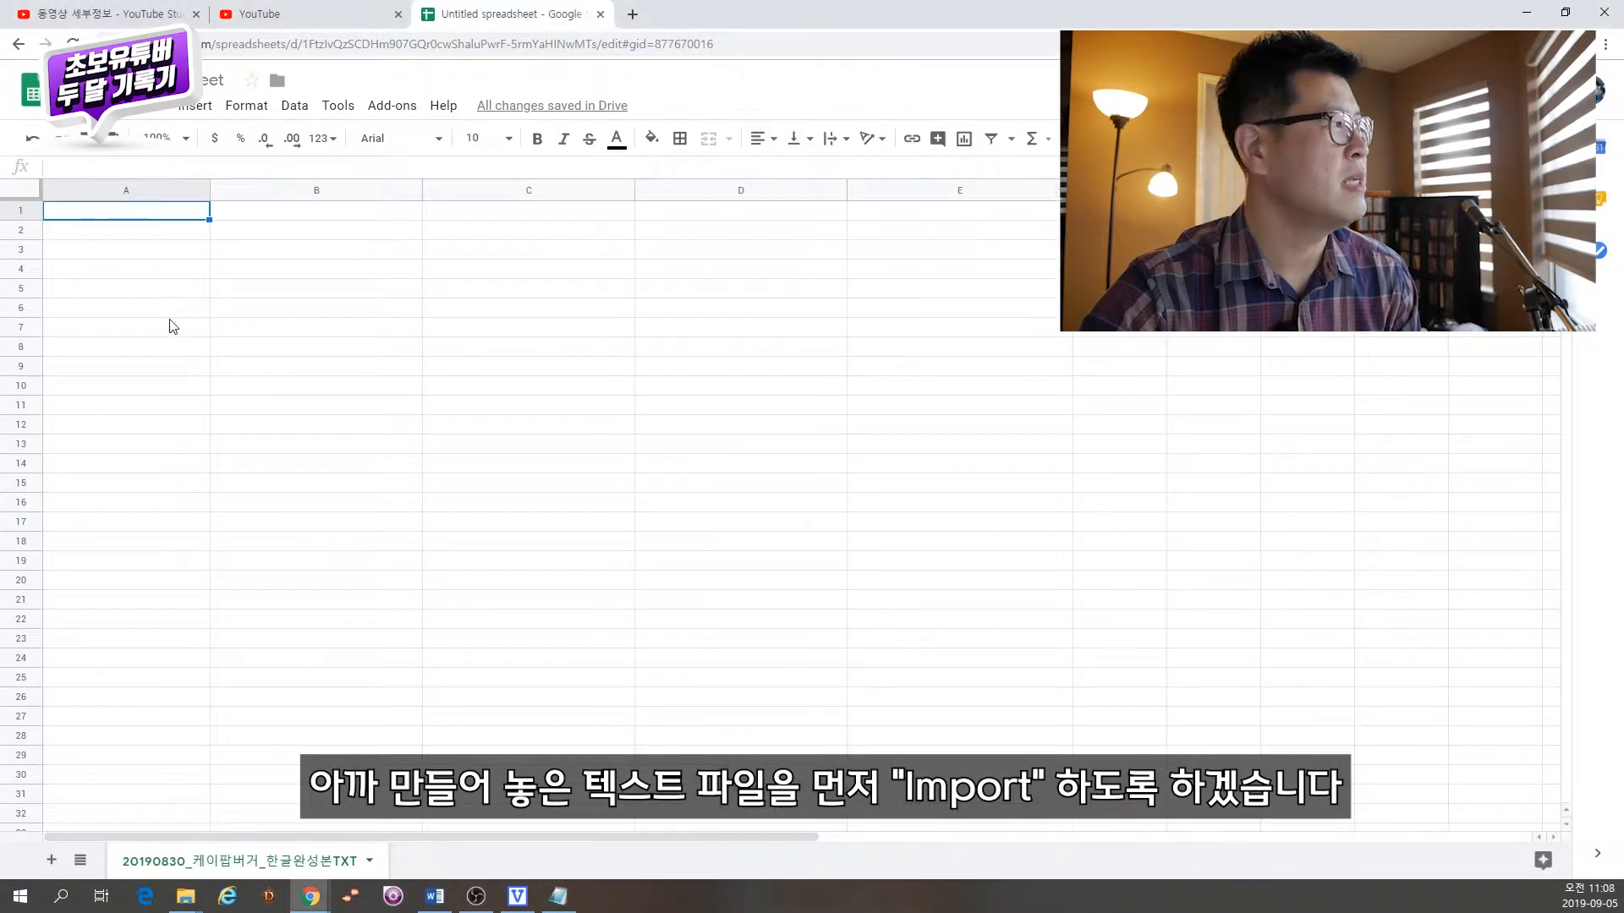
Step: Choose the 20190830_케이팝버거_한글완성본TXT file to import into the spreadsheet
{"action": "left_click", "coordinate": [83, 104]}
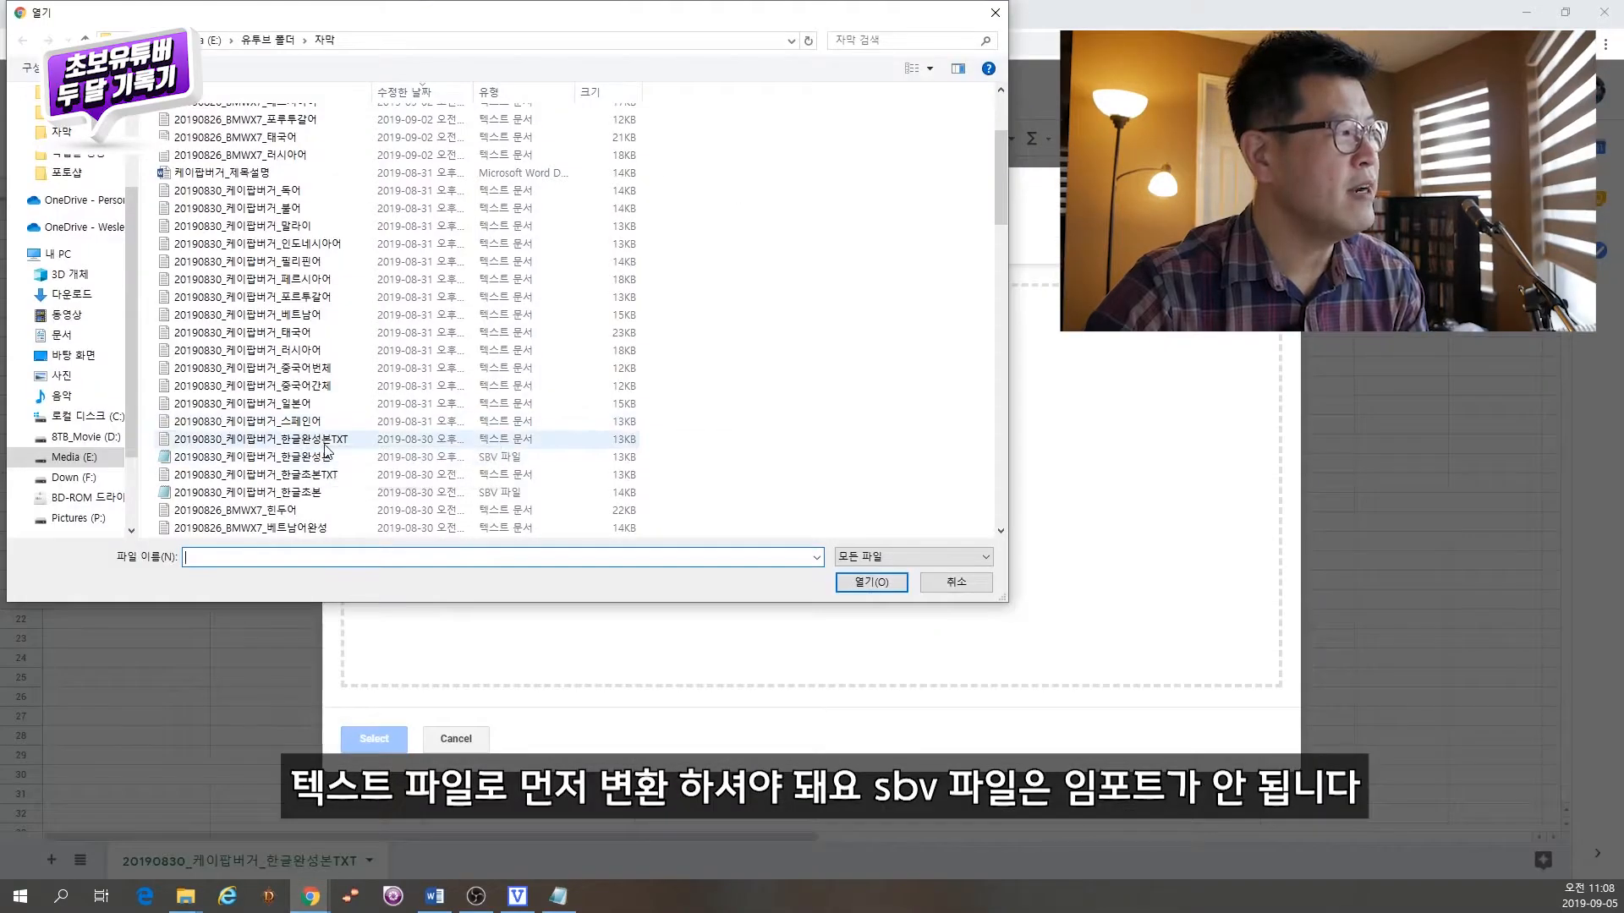
{"action": "left_click", "coordinate": [398, 439]}
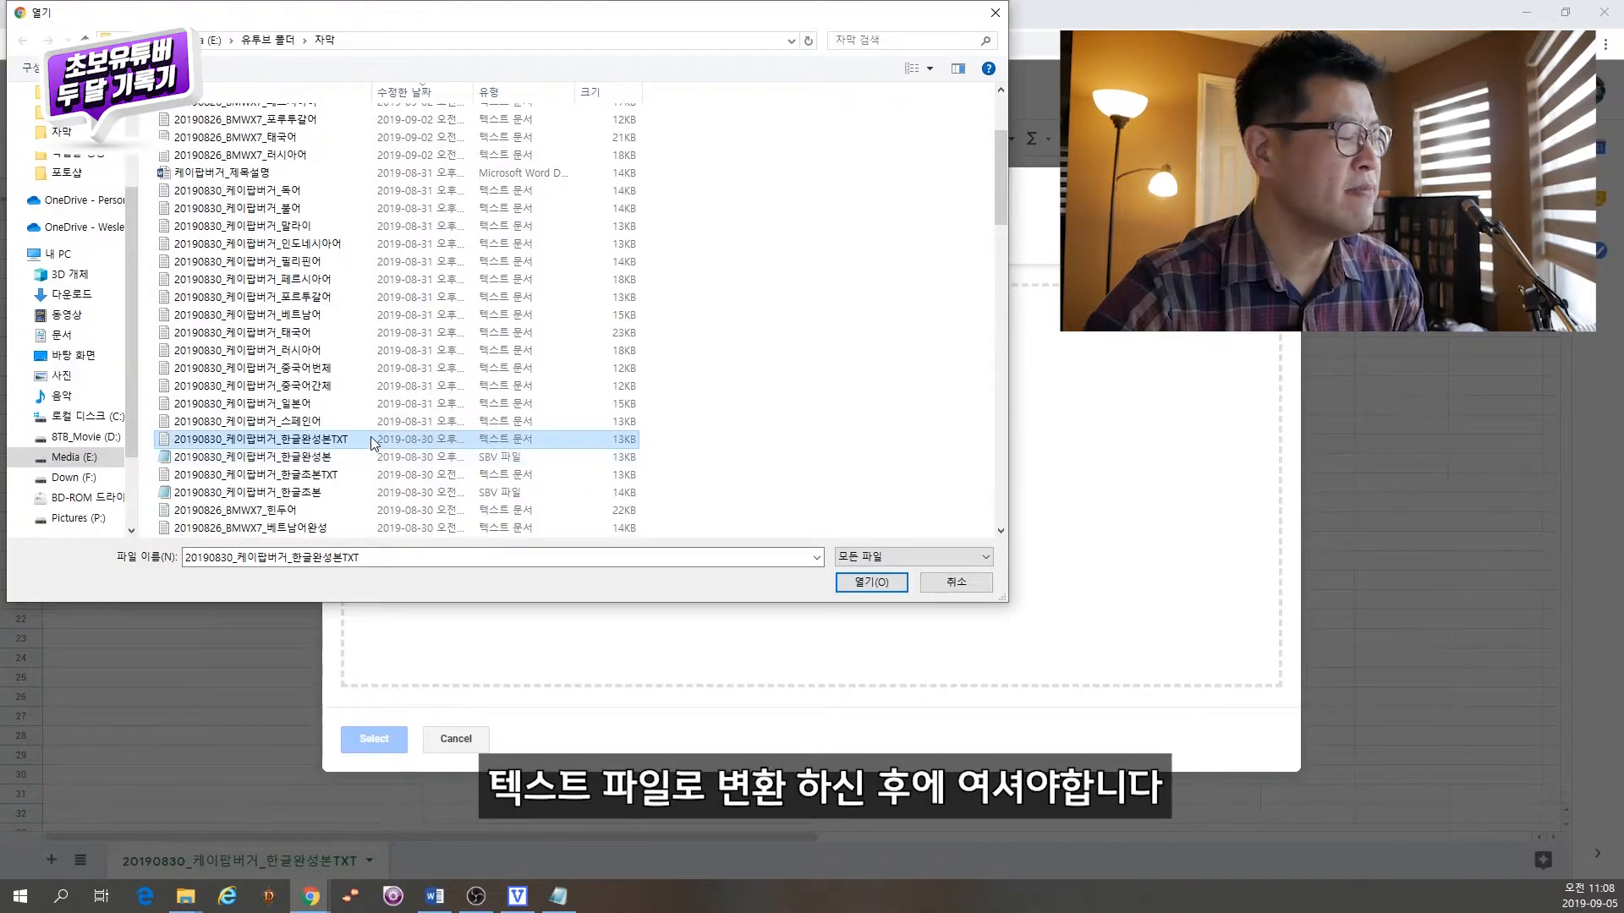
{"action": "left_click", "coordinate": [872, 586]}
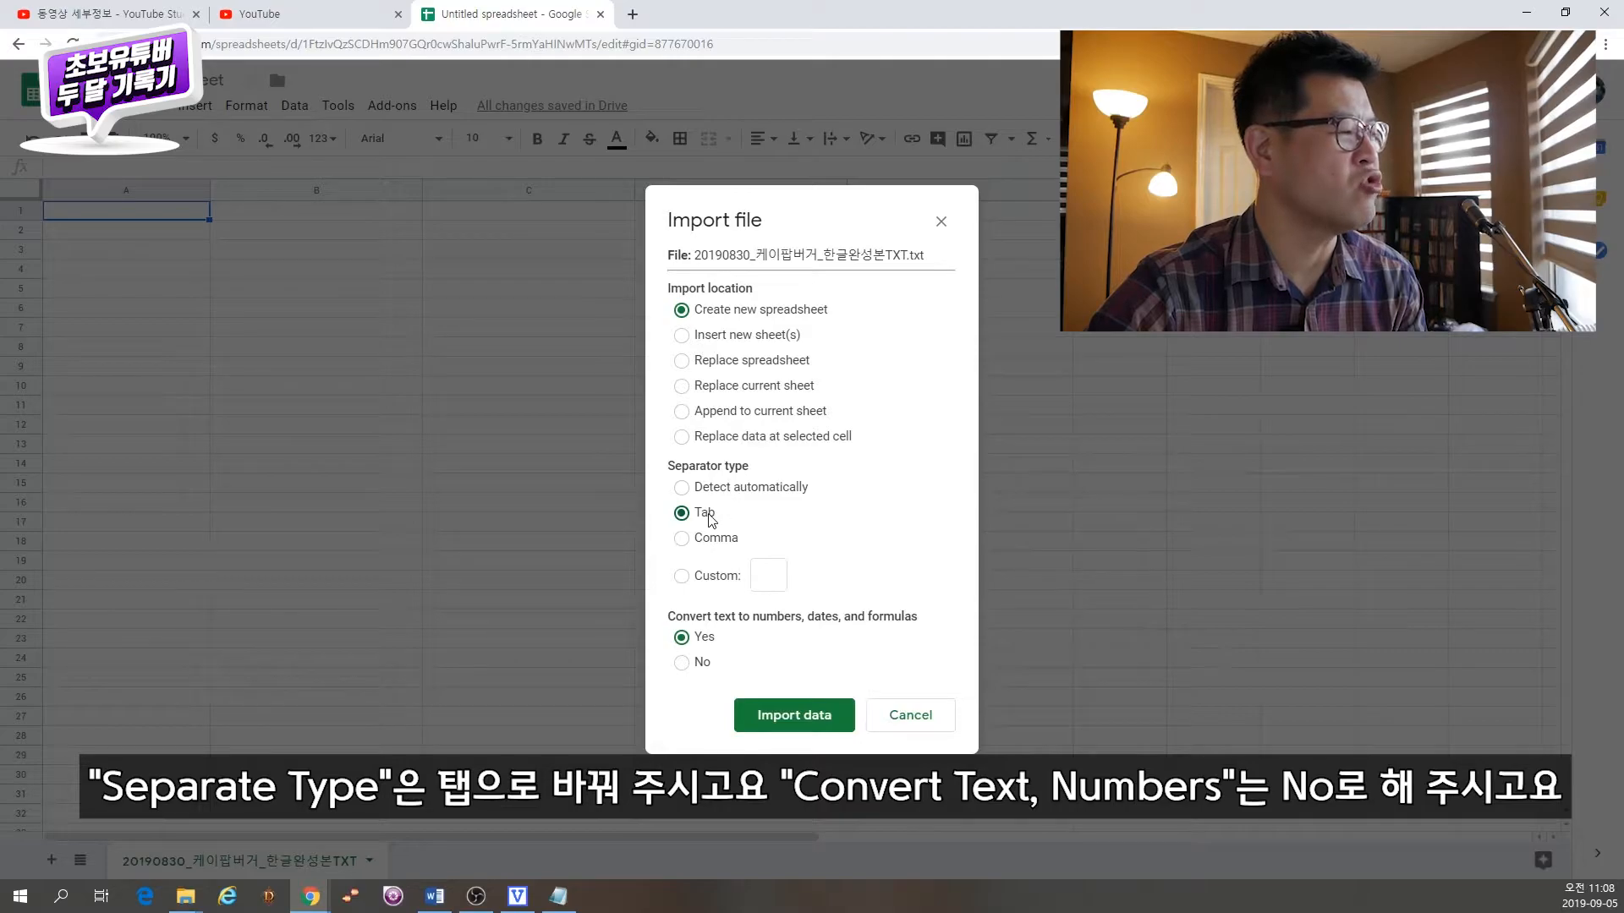
Step: Import the data into a new spreadsheet without converting text to numbers, open it, and autofit column A
{"action": "left_click", "coordinate": [681, 662]}
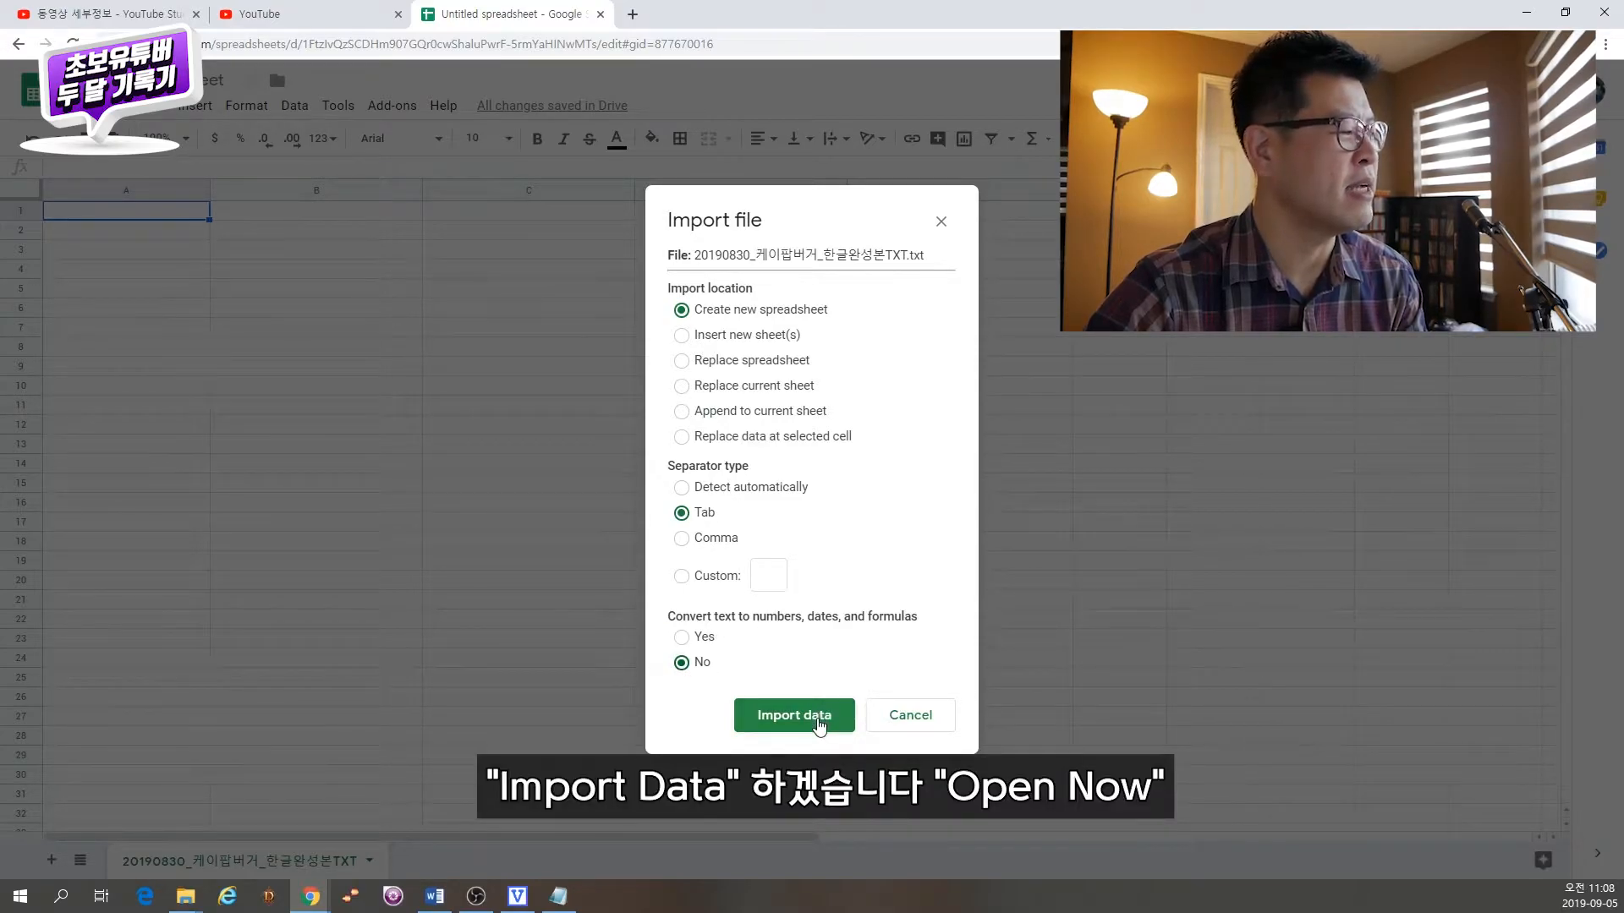
{"action": "left_click", "coordinate": [820, 717]}
{"action": "left_click", "coordinate": [848, 287]}
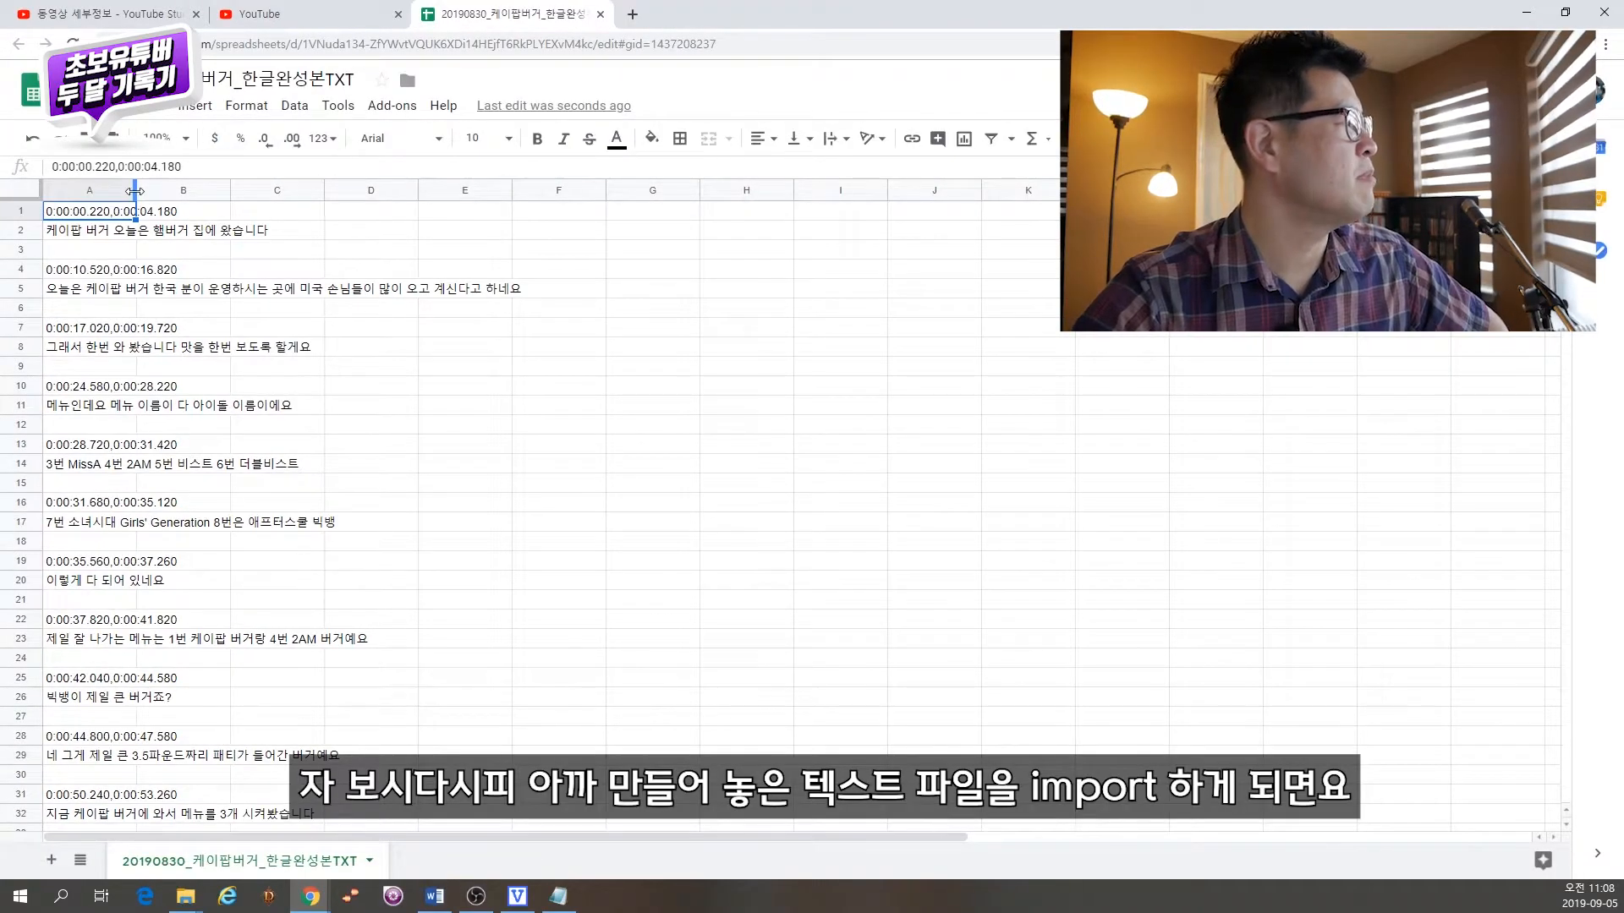
{"action": "double_click", "coordinate": [135, 191]}
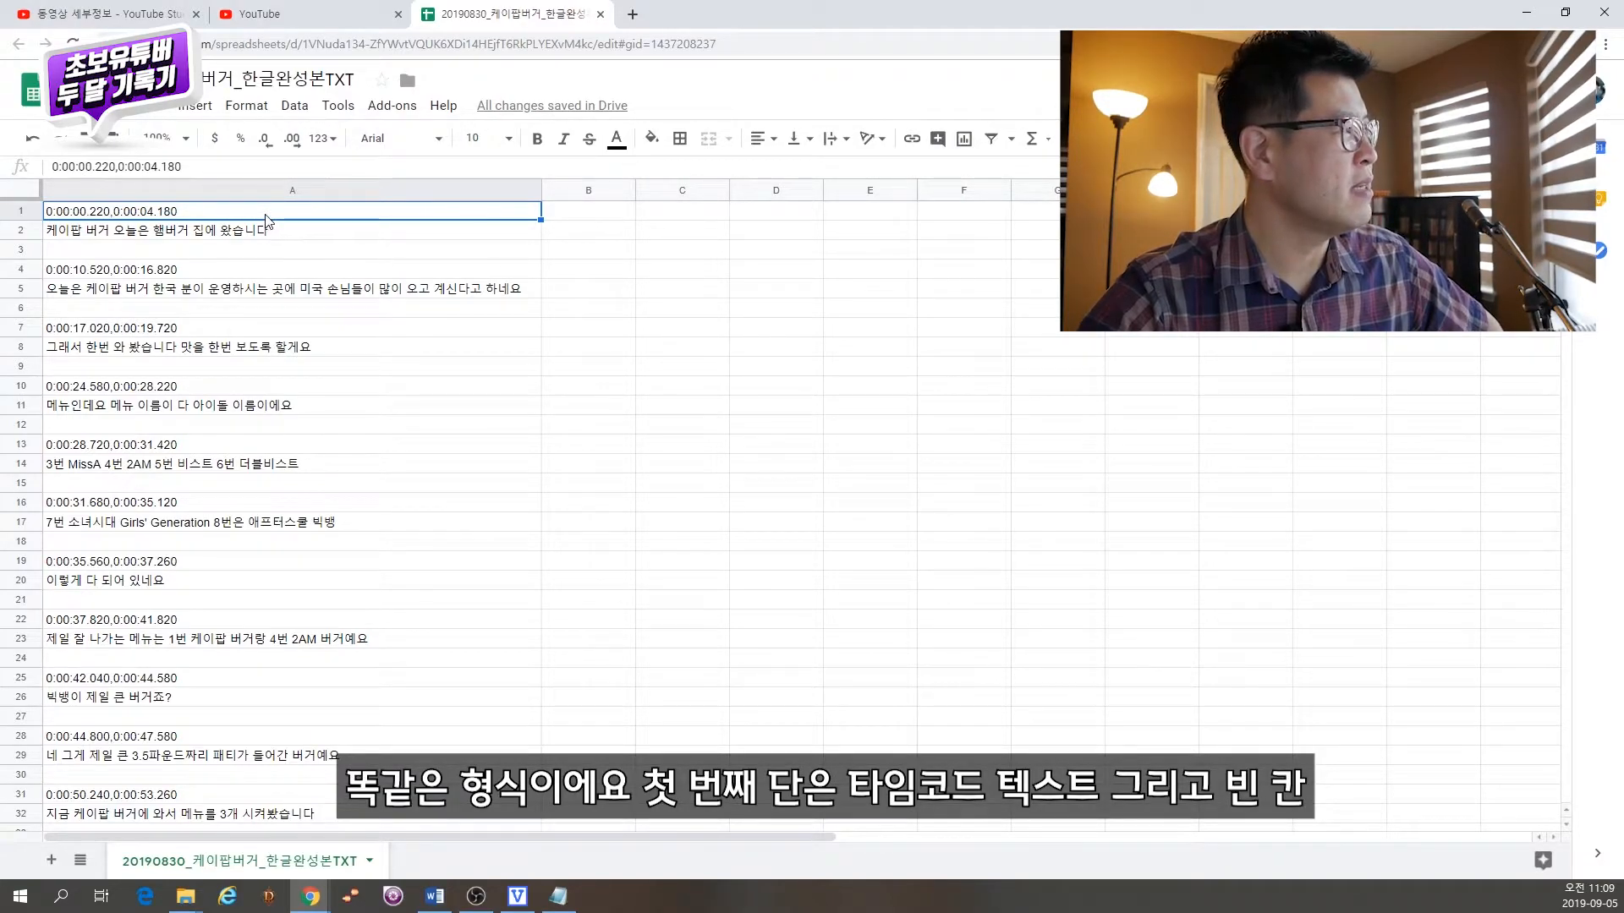
Step: Examine the pattern of timecode, subtitle text and blank rows in column A
{"action": "left_click", "coordinate": [277, 230]}
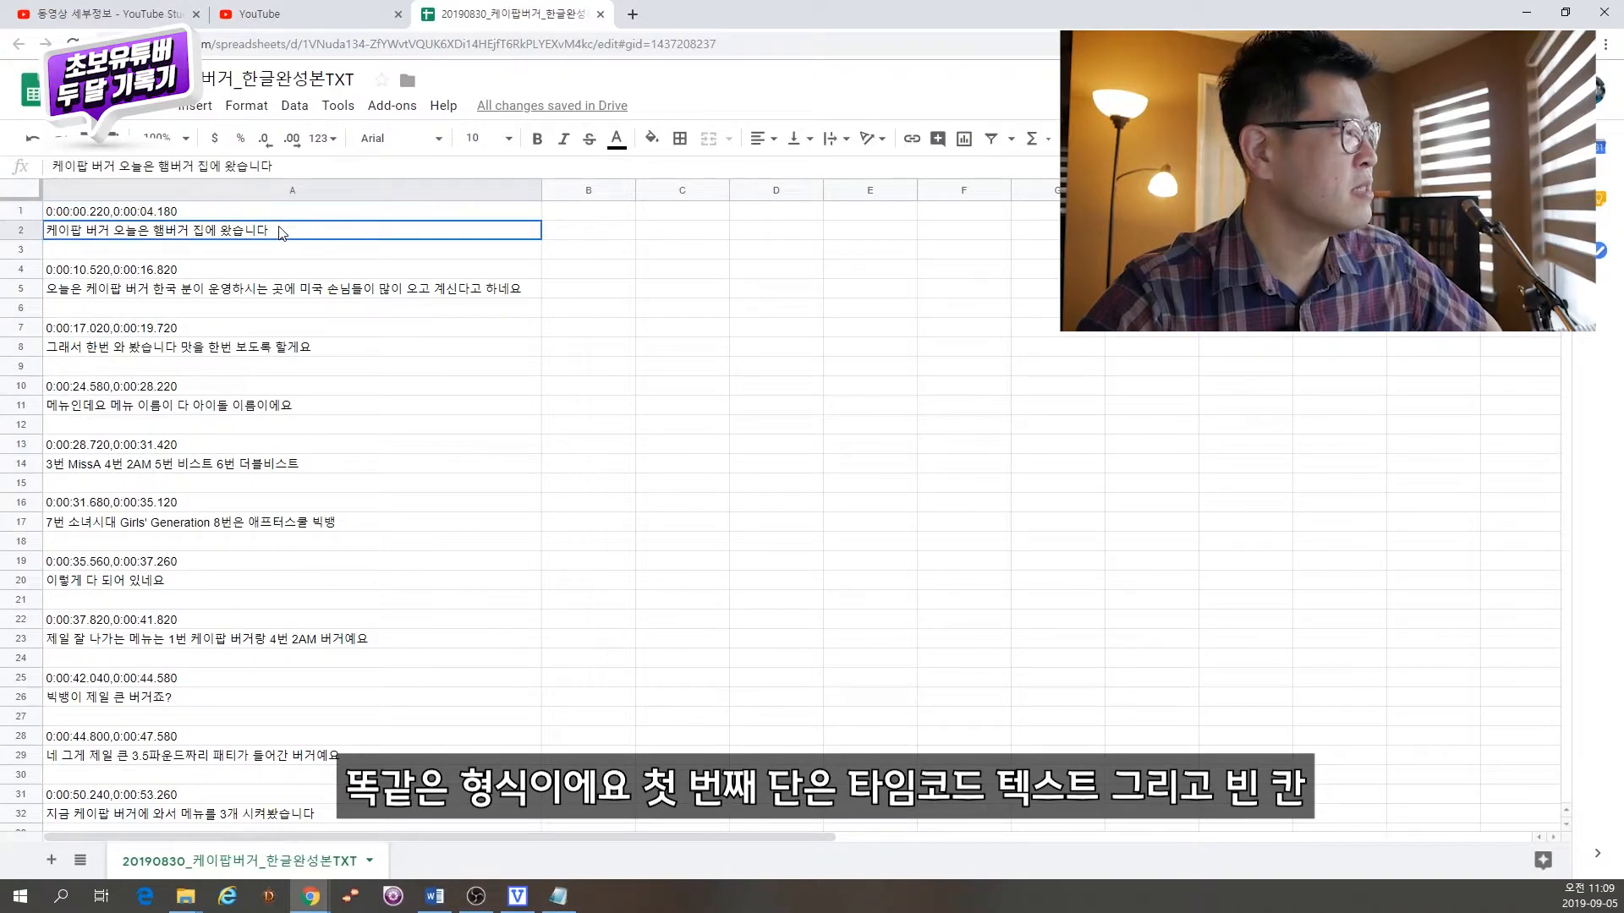
{"action": "left_click", "coordinate": [272, 269]}
{"action": "left_click", "coordinate": [270, 251]}
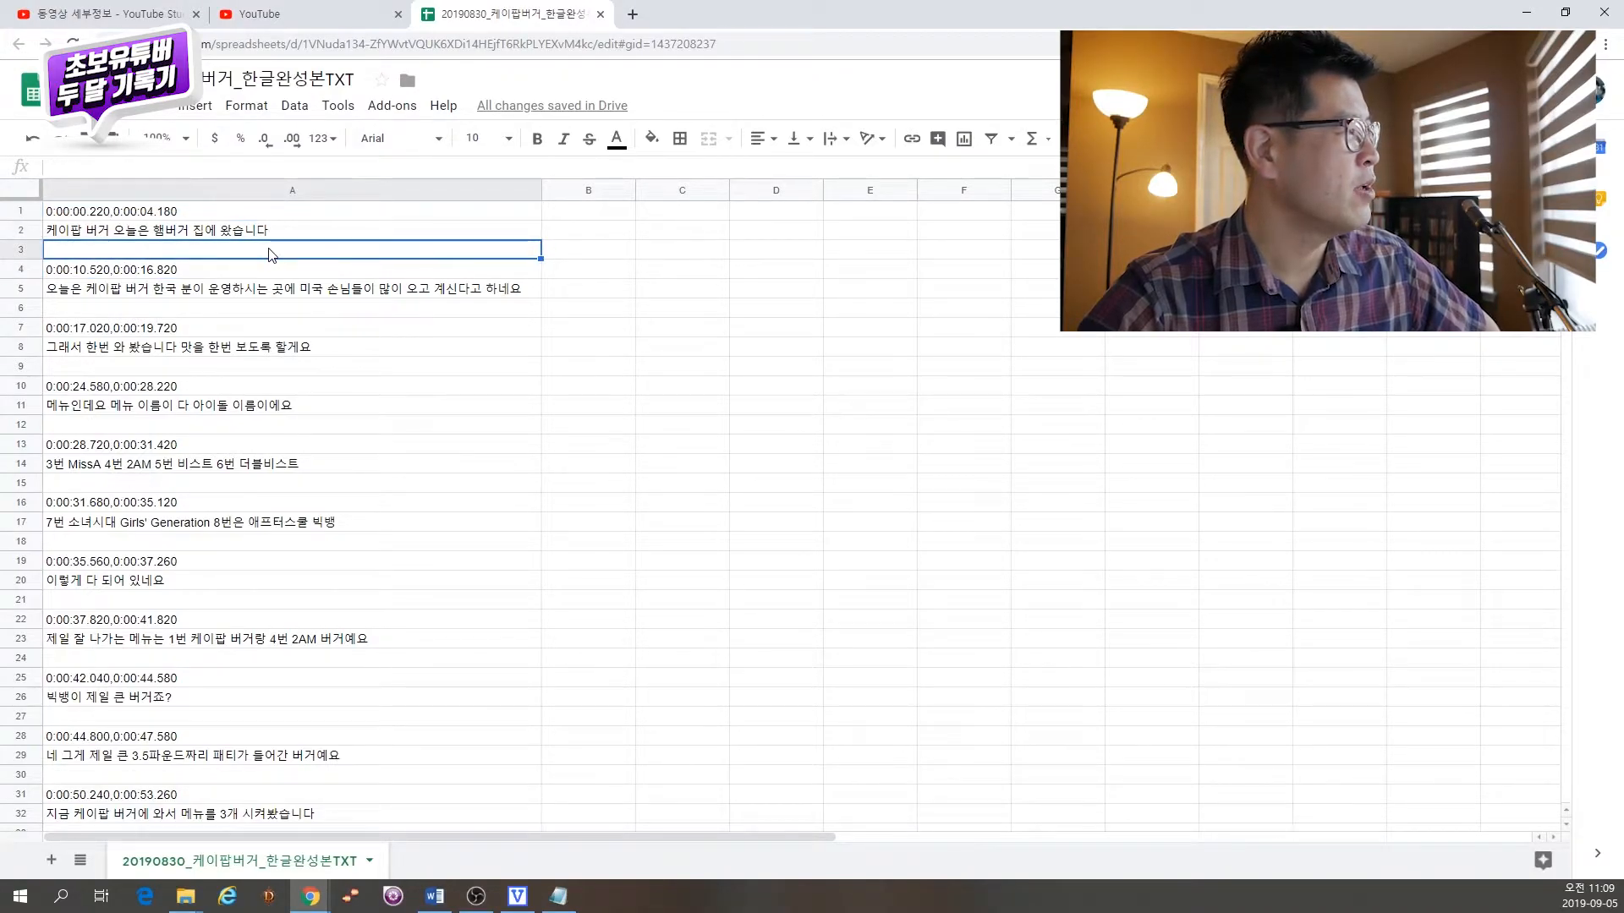
{"action": "left_click", "coordinate": [242, 275]}
{"action": "left_click", "coordinate": [243, 293]}
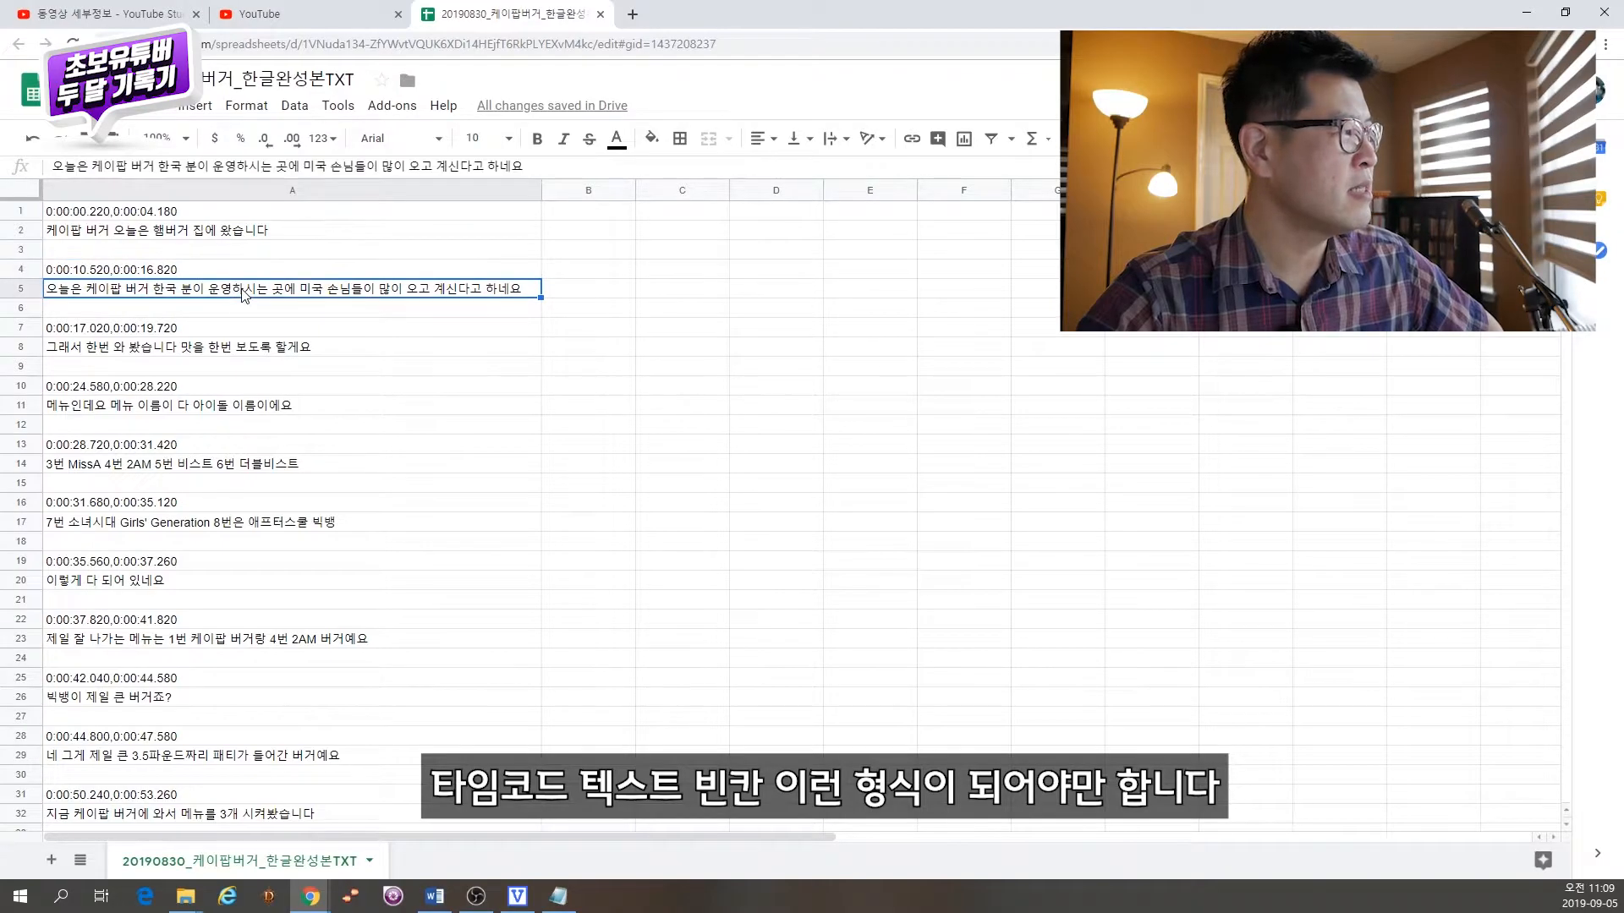
{"action": "left_click", "coordinate": [248, 308]}
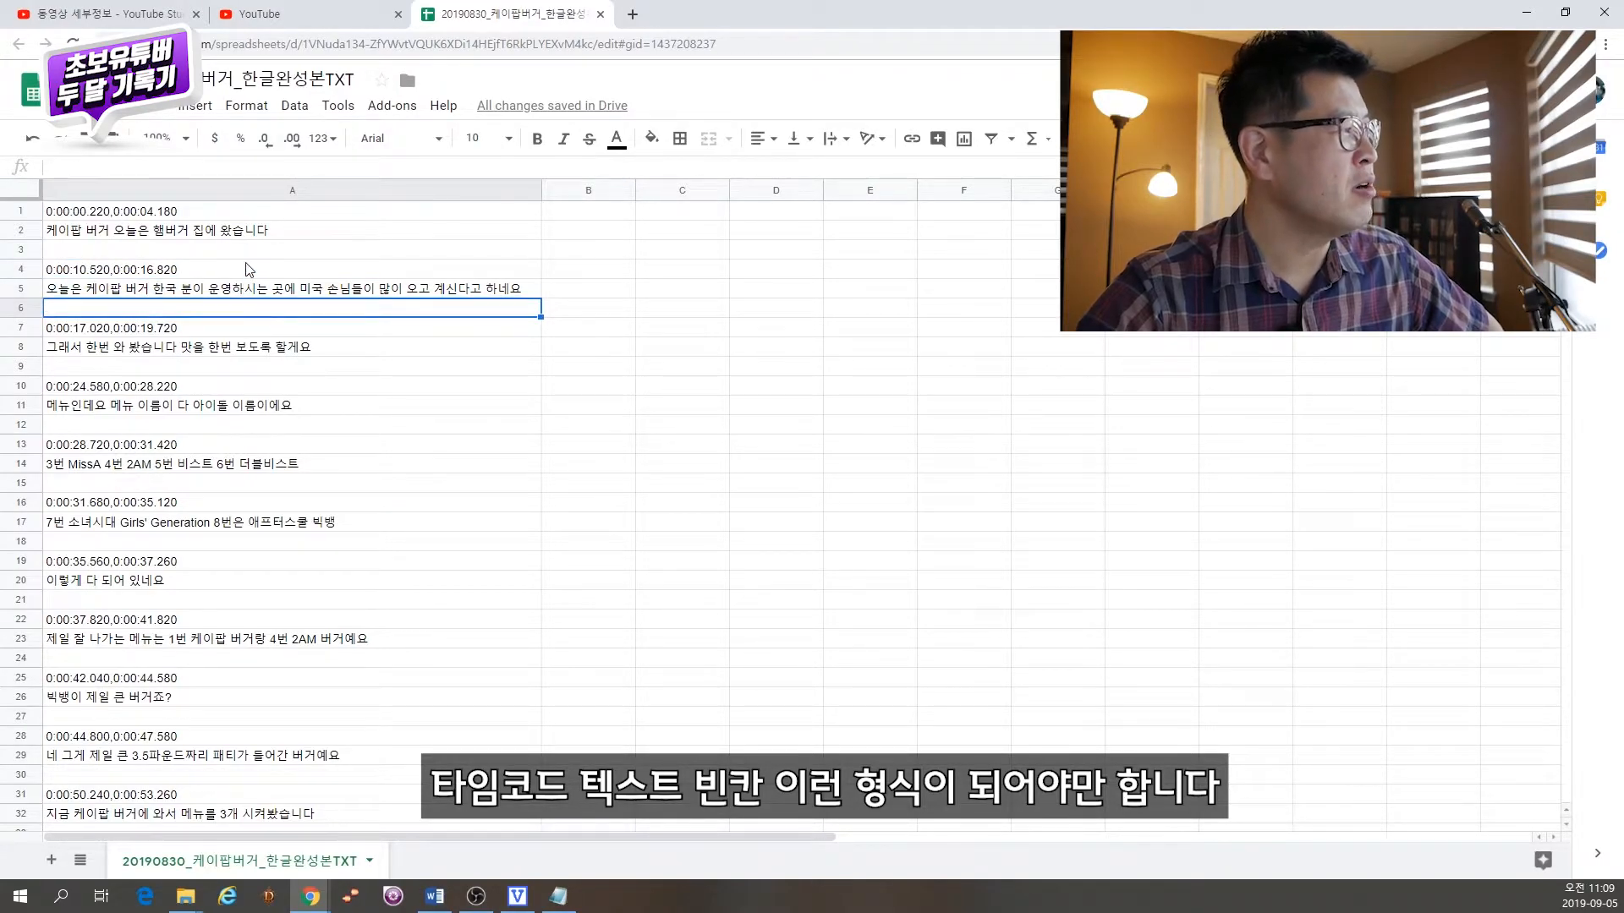
Step: Insert a new row above row 1 and enter the header 한국어 in cell A1
{"action": "right_click", "coordinate": [22, 211]}
{"action": "left_click", "coordinate": [135, 359]}
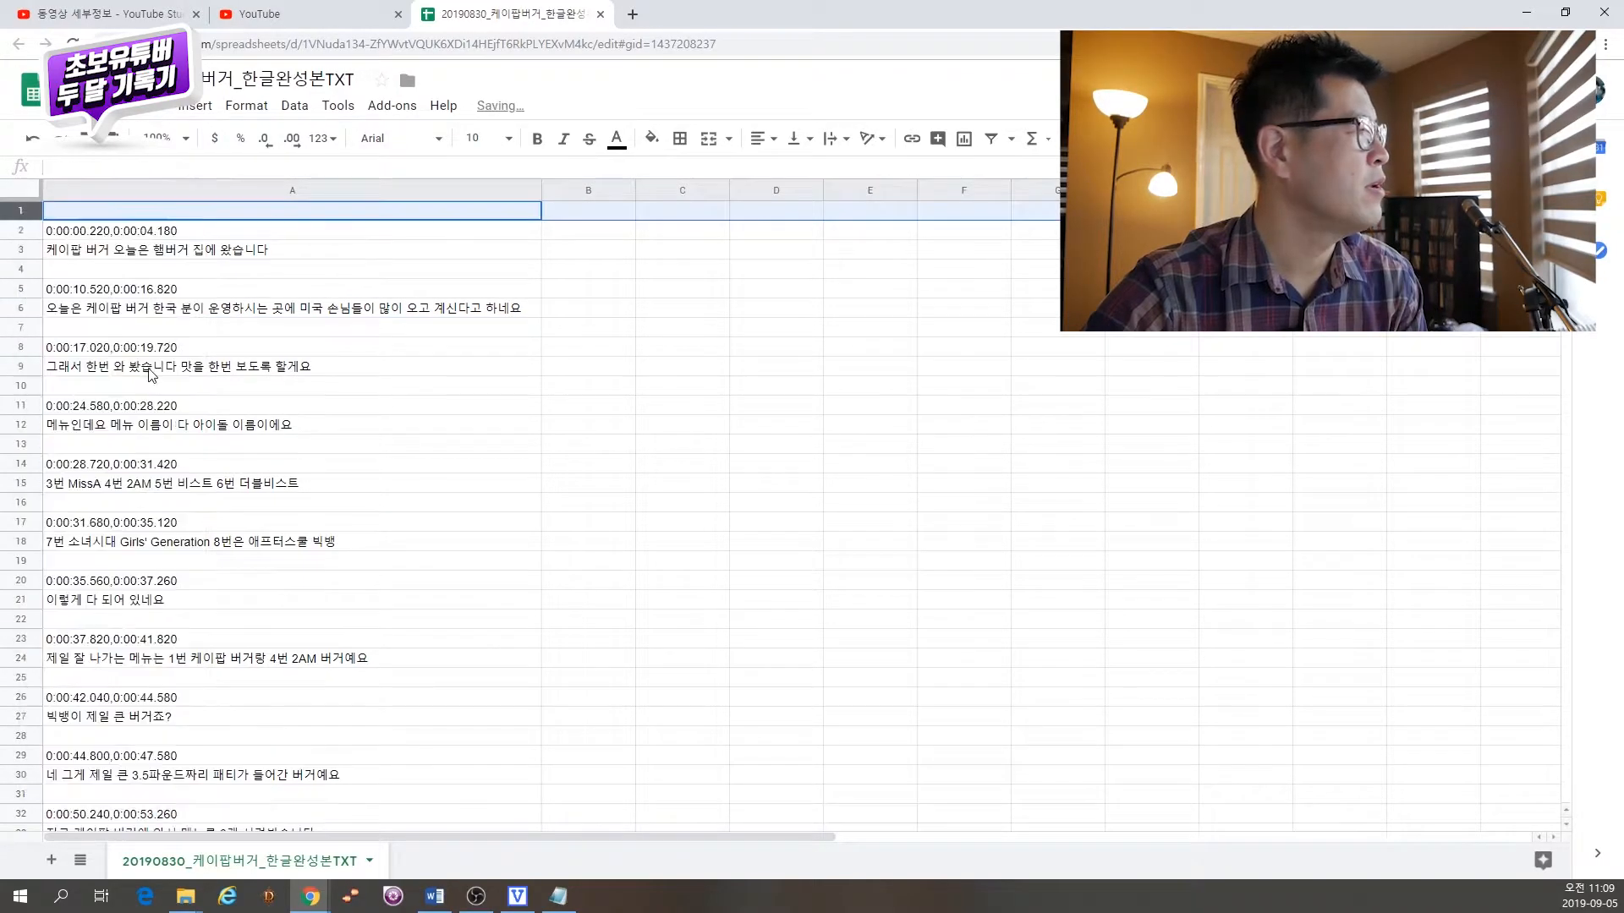
{"action": "left_click", "coordinate": [308, 218]}
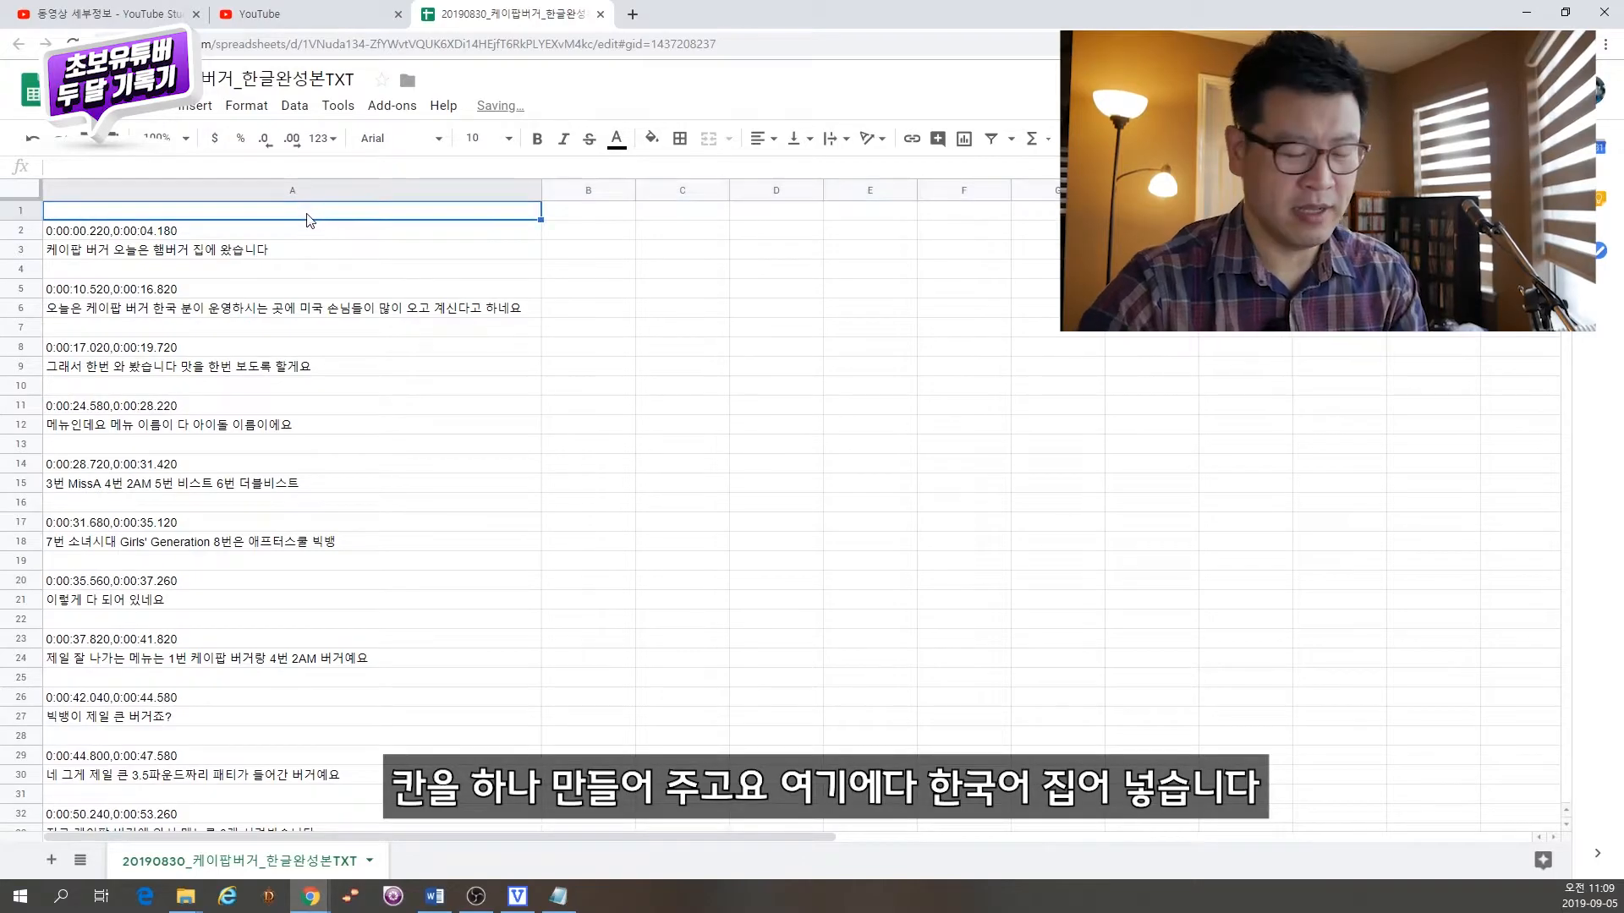
{"action": "type", "text": "한국 이"}
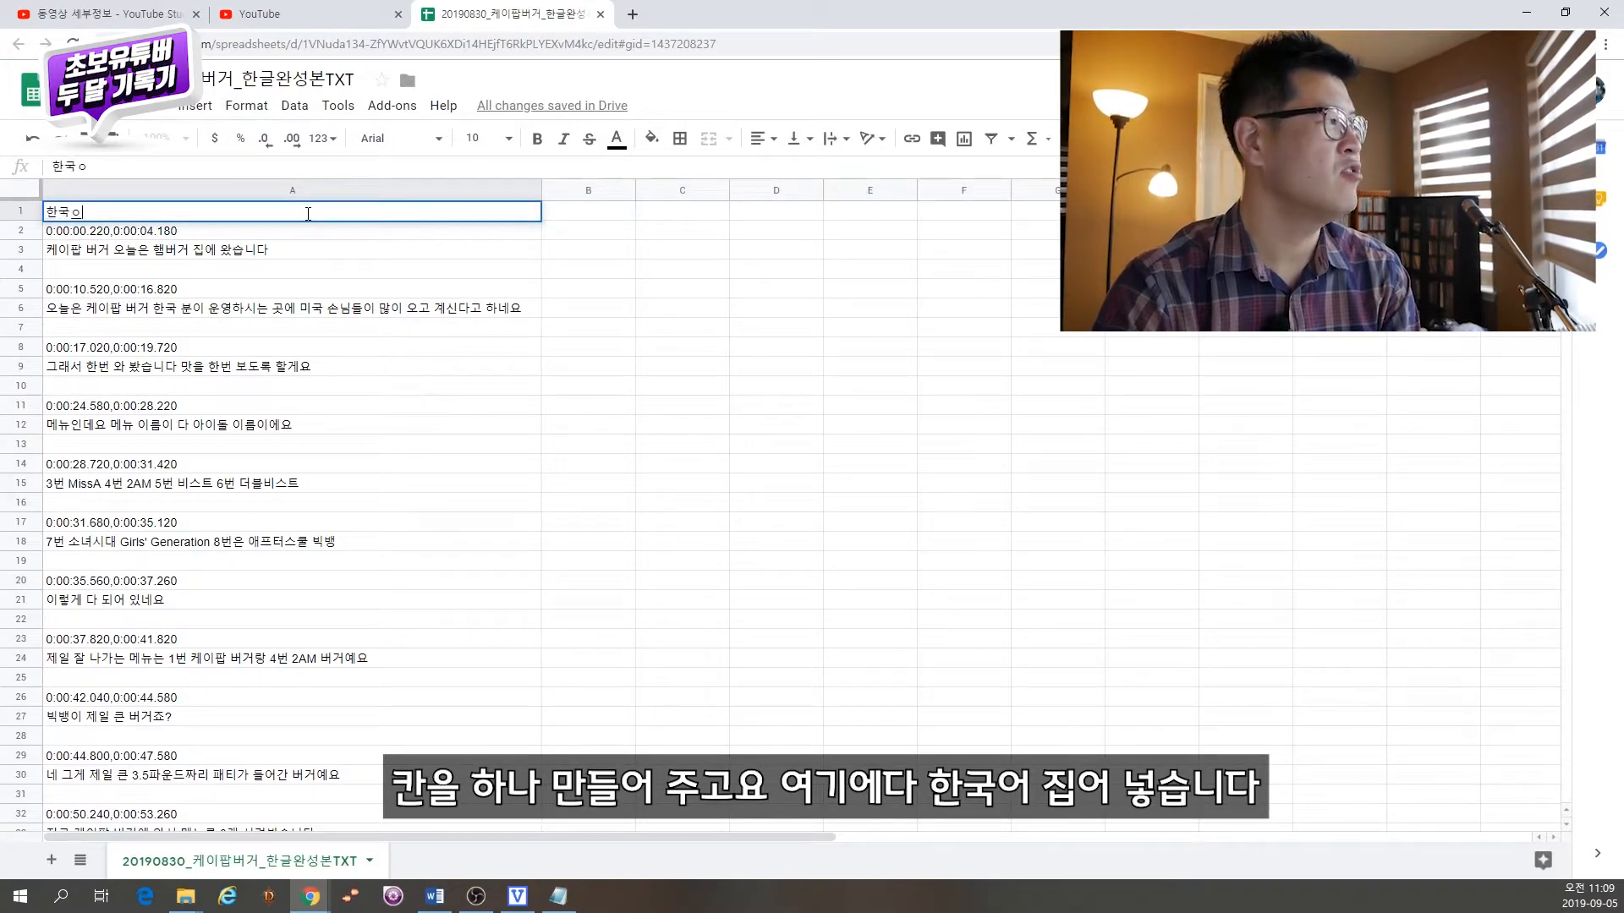
{"action": "key", "text": "Tab"}
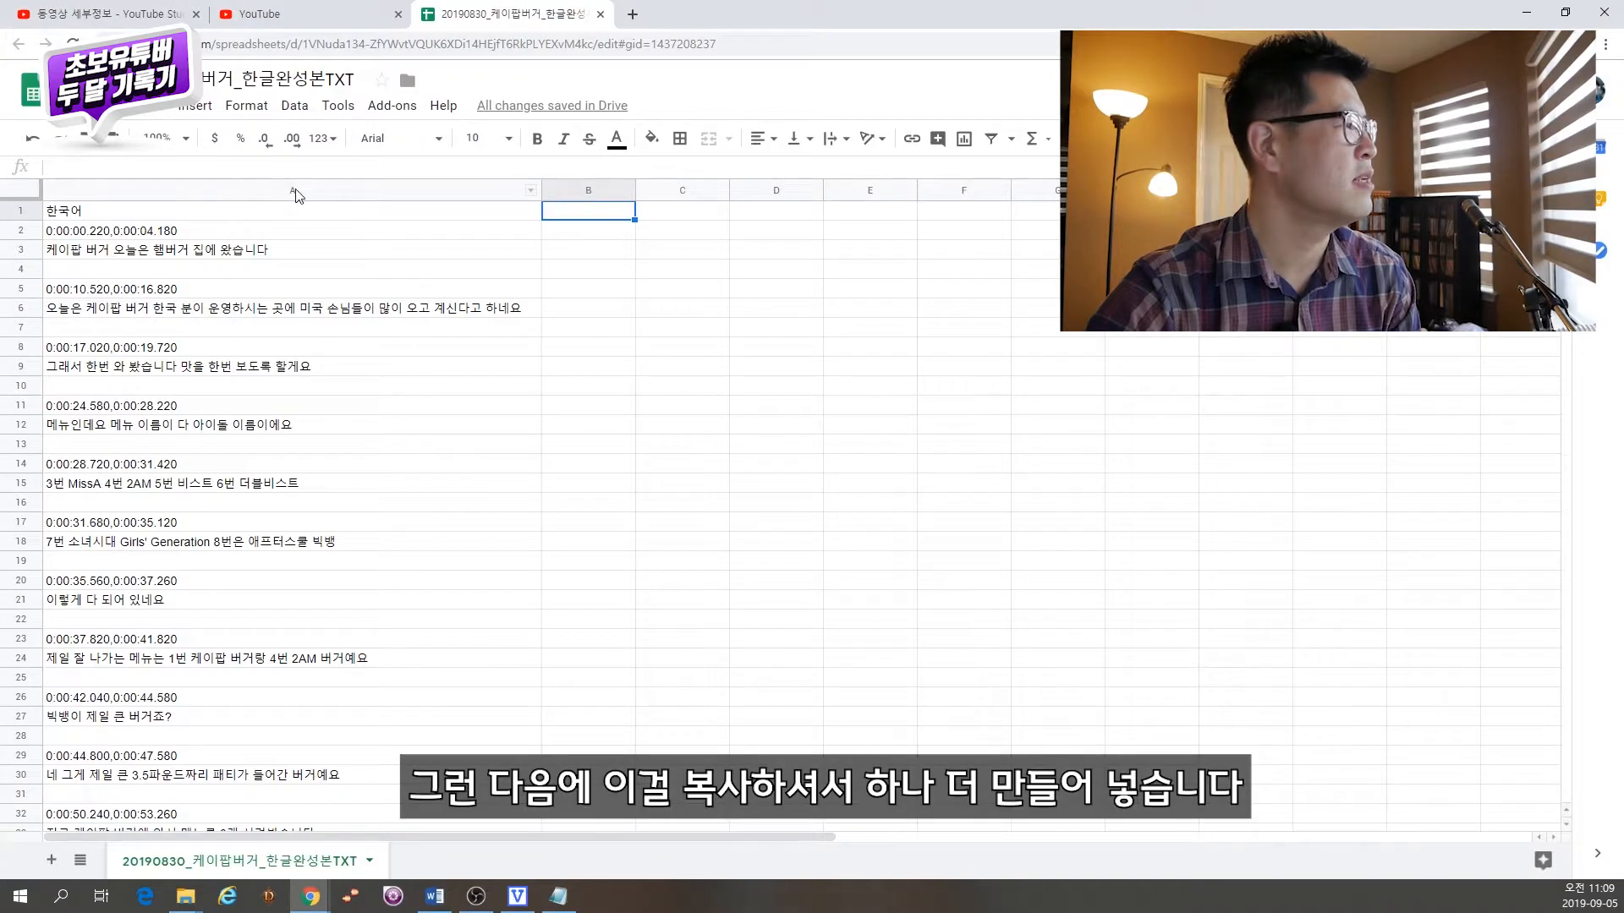
Step: Copy the whole of column A and paste it into column B
{"action": "left_click", "coordinate": [294, 187]}
{"action": "key", "text": "ctrl+c"}
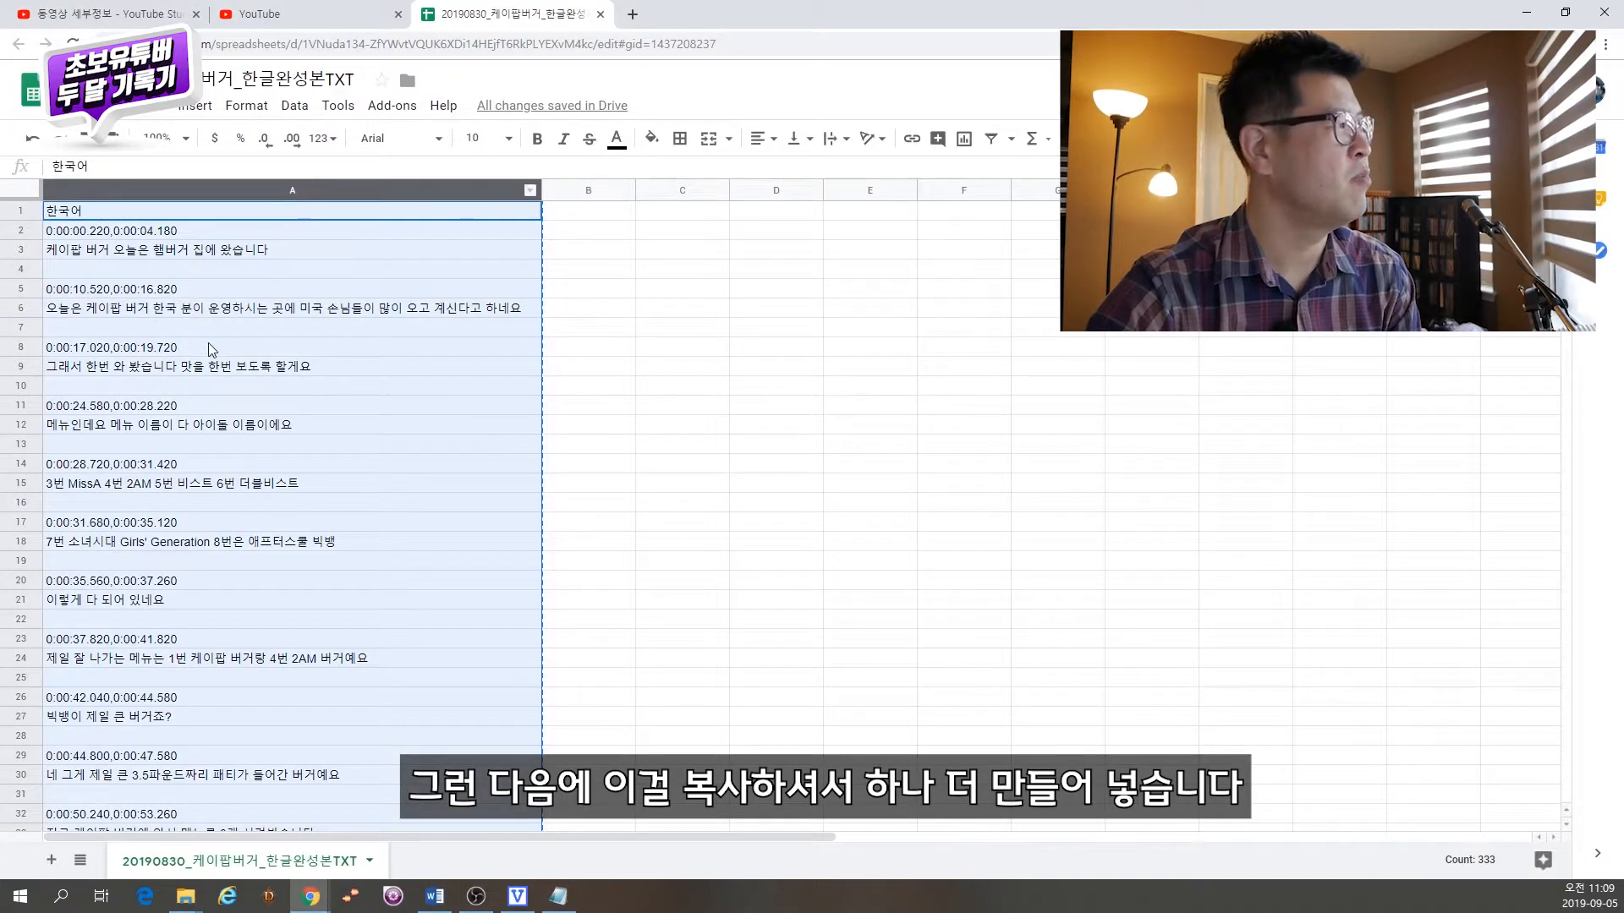
{"action": "left_click", "coordinate": [634, 210]}
{"action": "key", "text": "ctrl+v"}
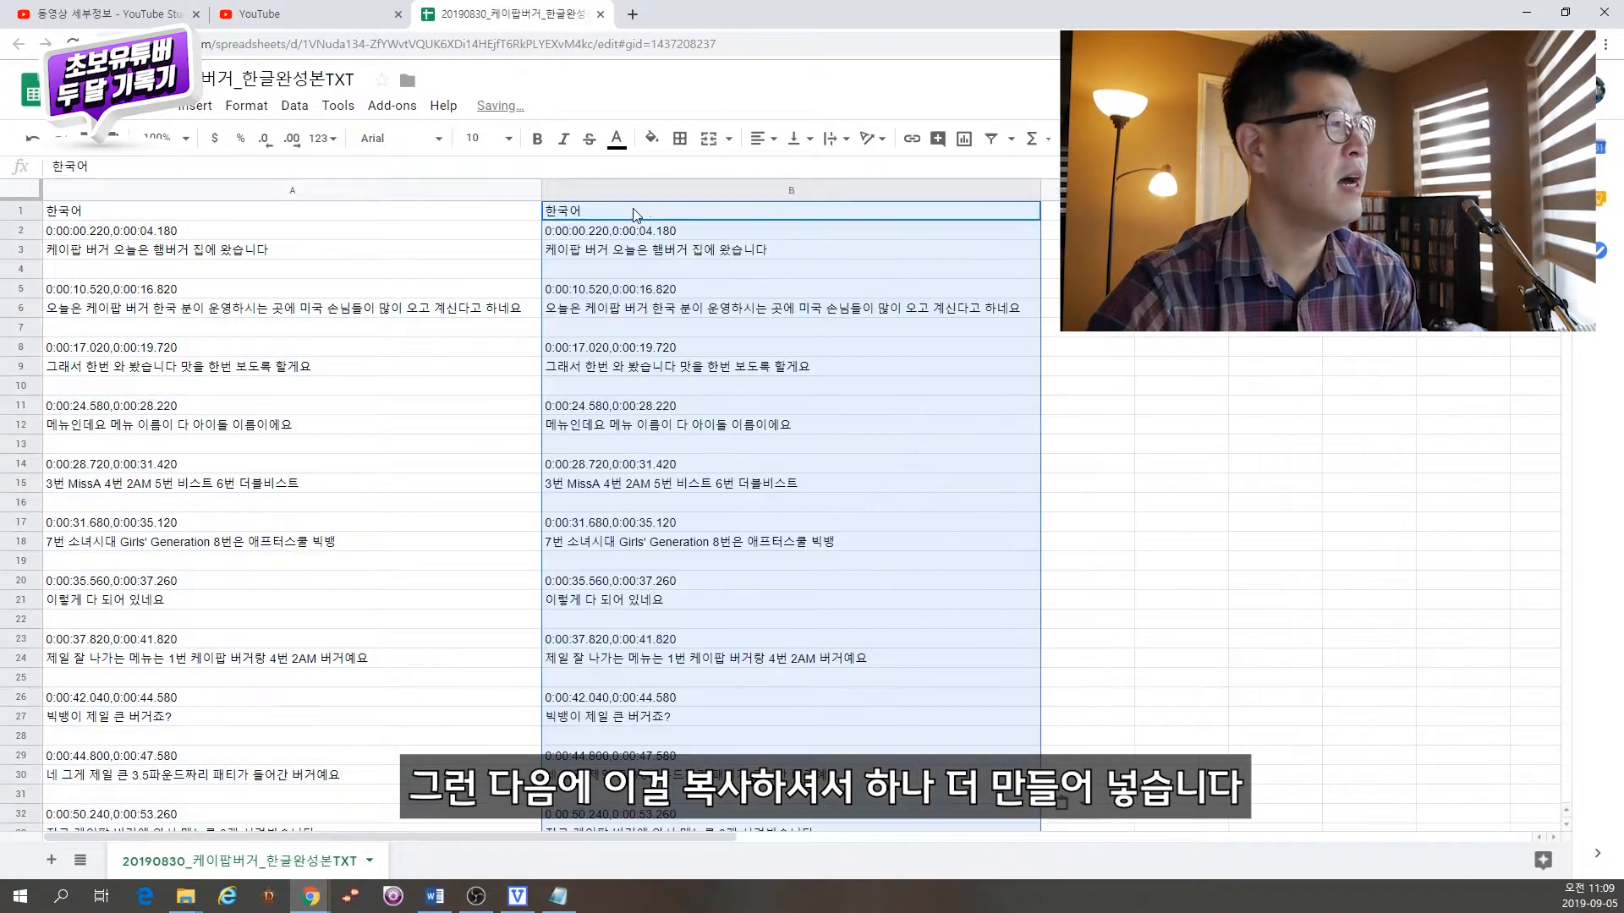
{"action": "left_click", "coordinate": [784, 213]}
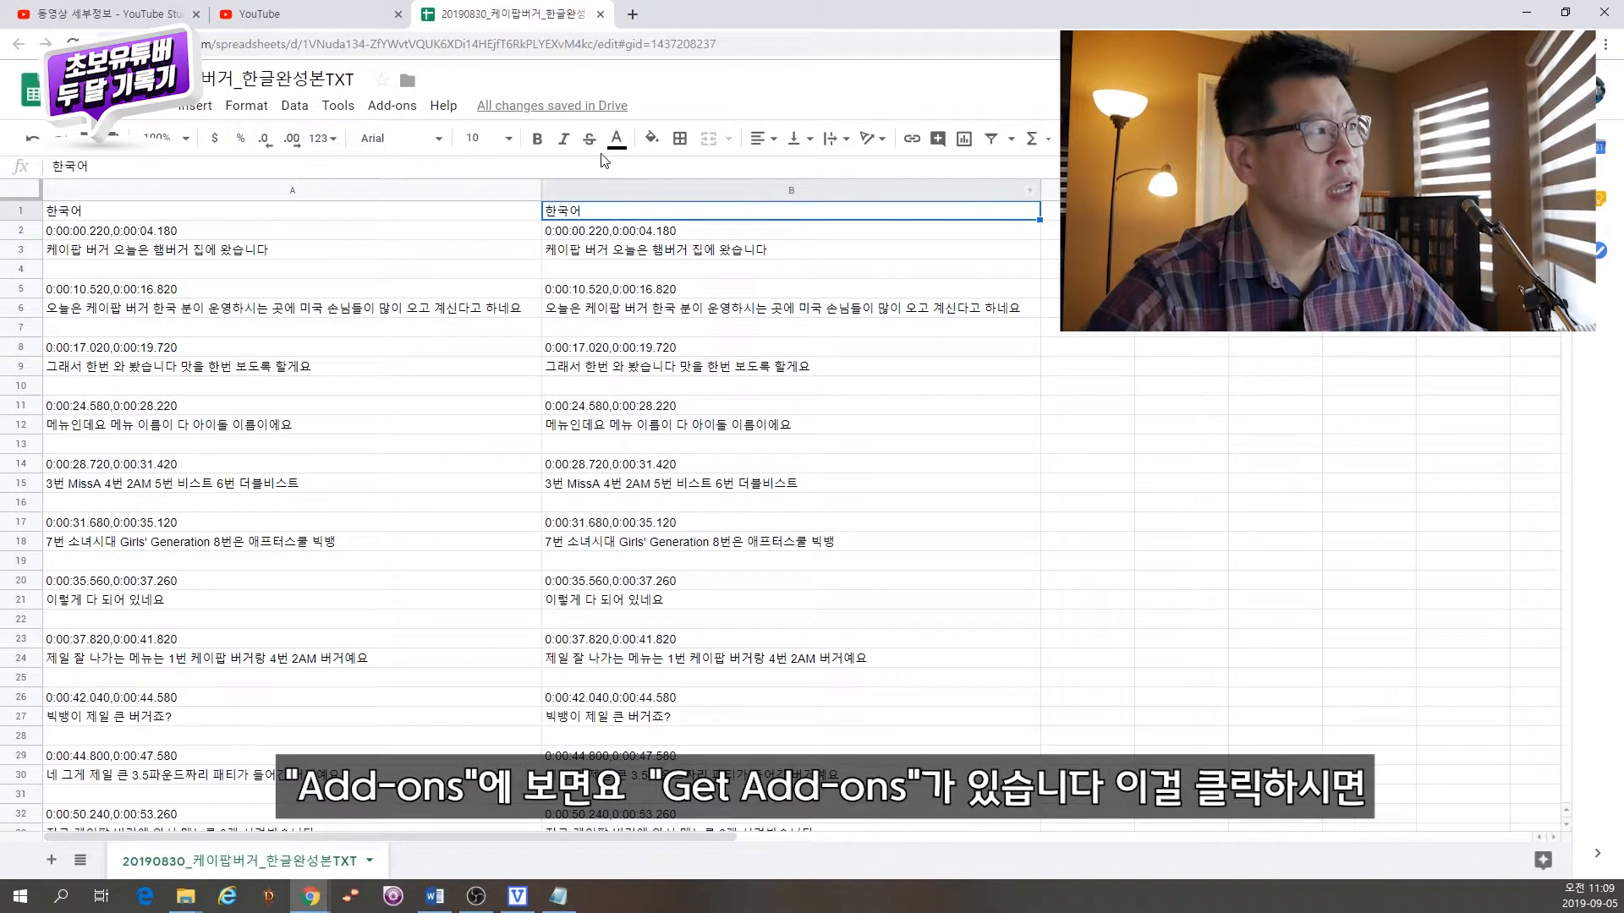
Step: Search the add-ons store for omni translator, then close the add-ons dialog
{"action": "left_click", "coordinate": [397, 108]}
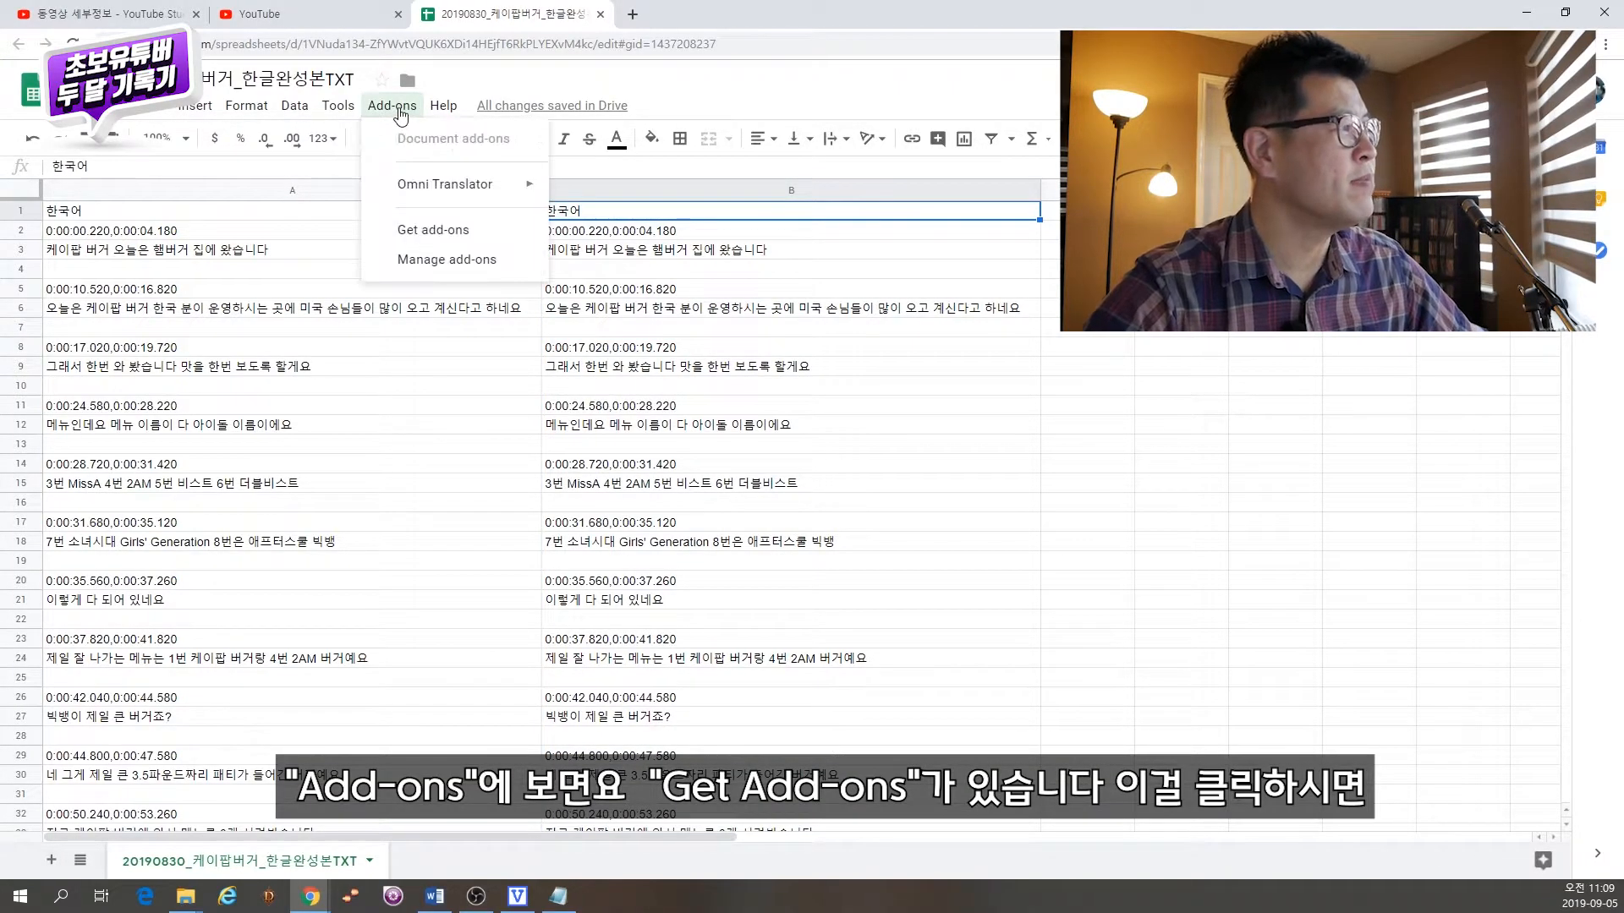
{"action": "left_click", "coordinate": [489, 232]}
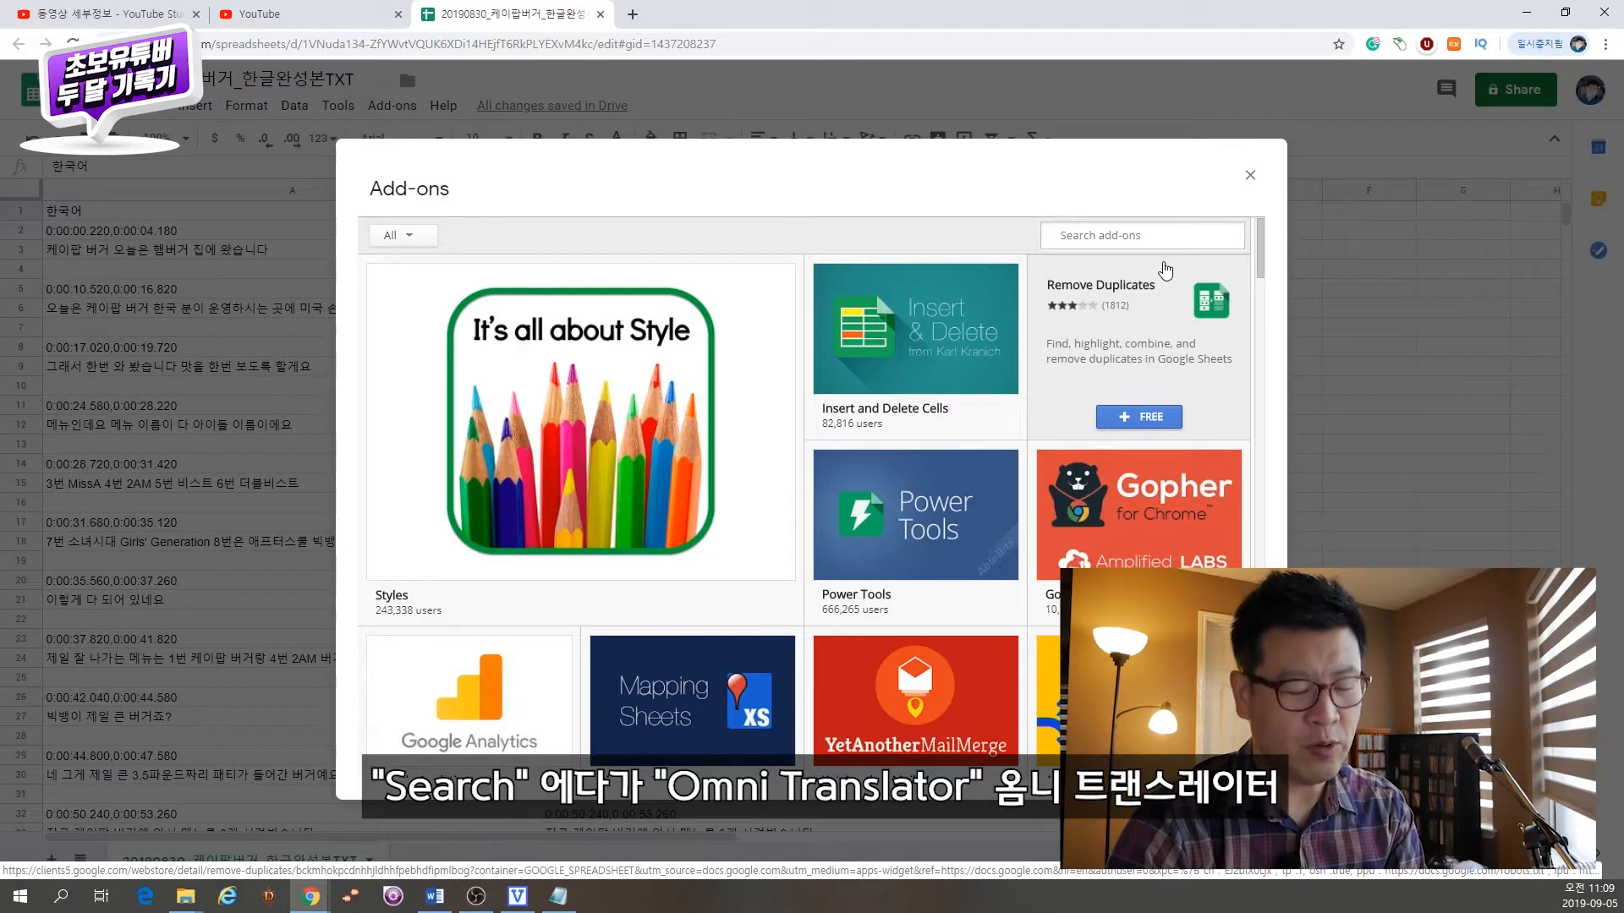
{"action": "type", "text": "ㅇ"}
{"action": "key", "text": "BackSpace"}
{"action": "type", "text": "o"}
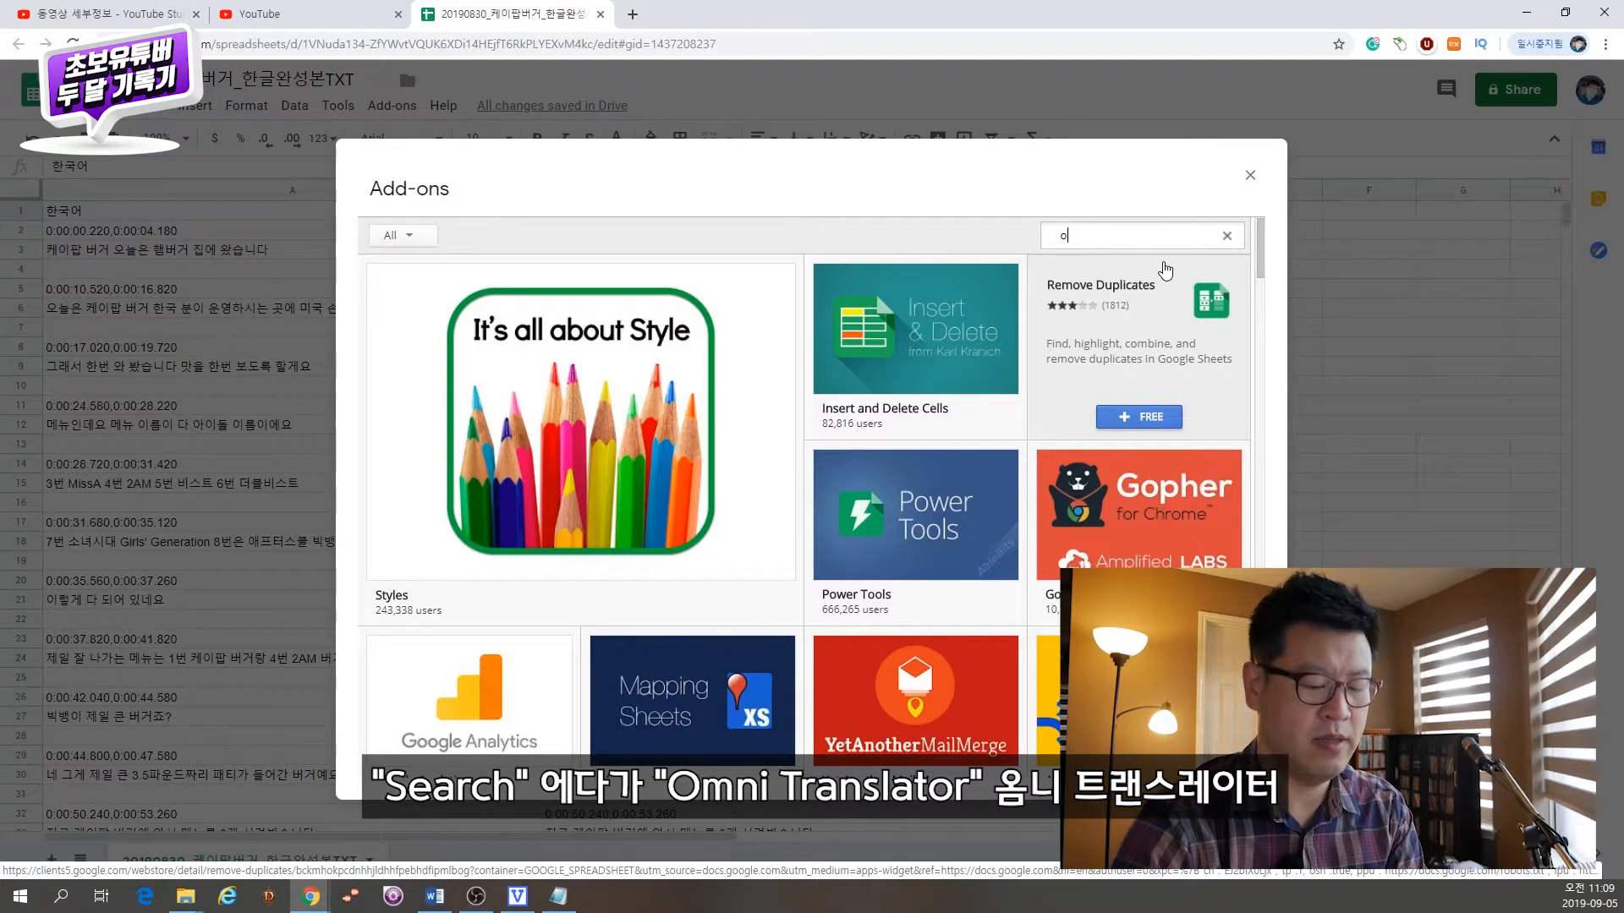
{"action": "type", "text": "mni tran"}
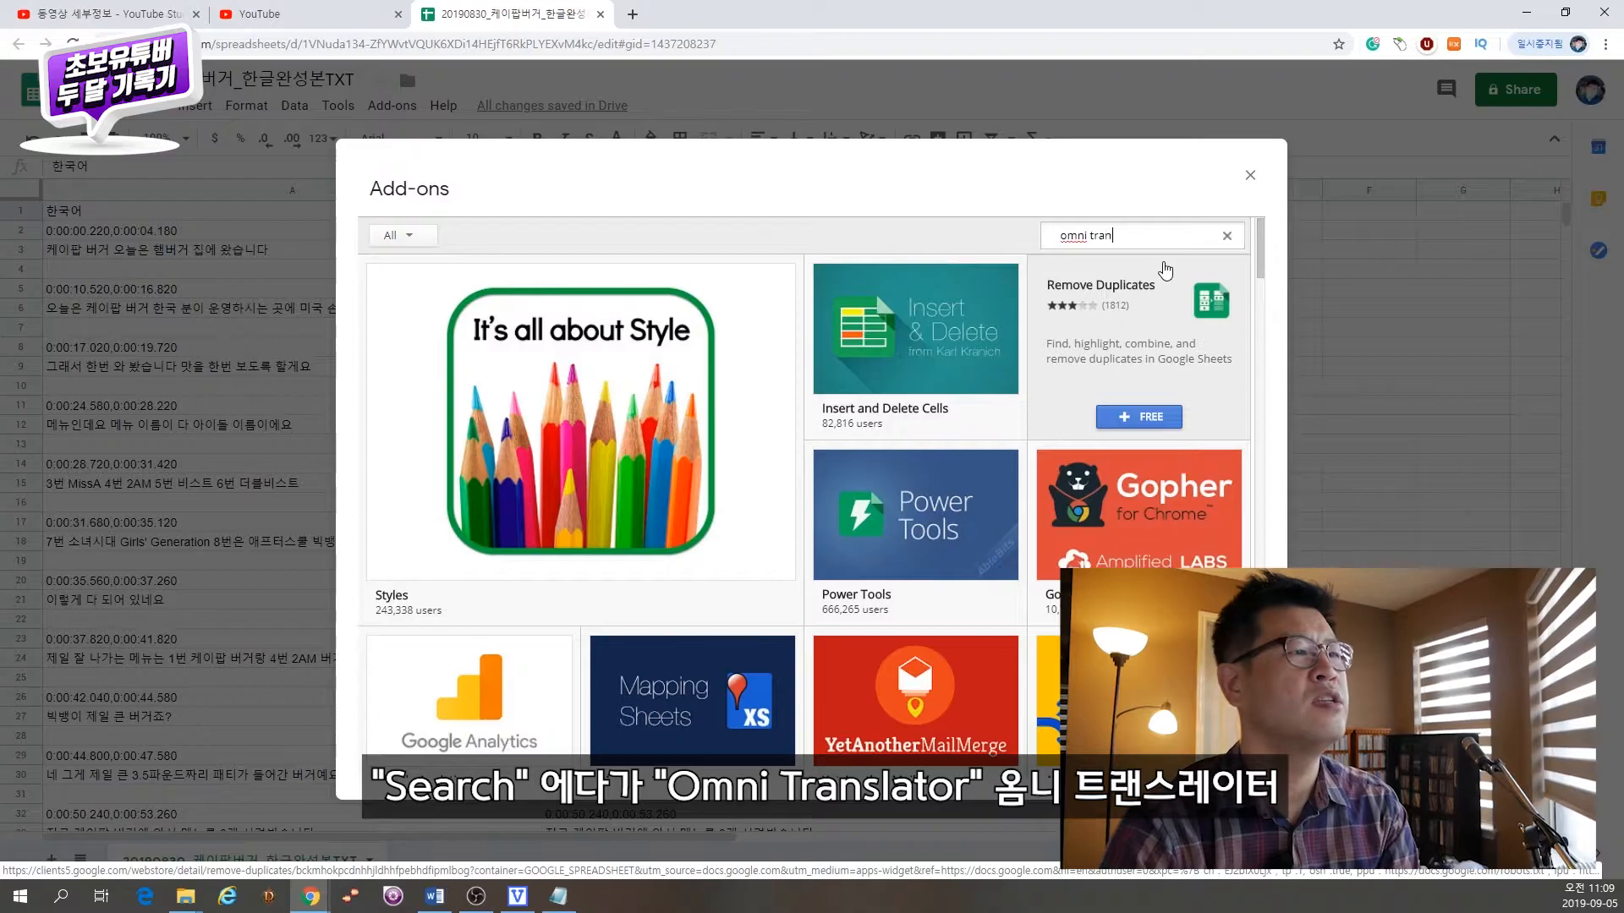
{"action": "type", "text": "lat"}
{"action": "key", "text": "BackSpace"}
{"action": "key", "text": "BackSpace"}
{"action": "key", "text": "BackSpace"}
{"action": "type", "text": "s"}
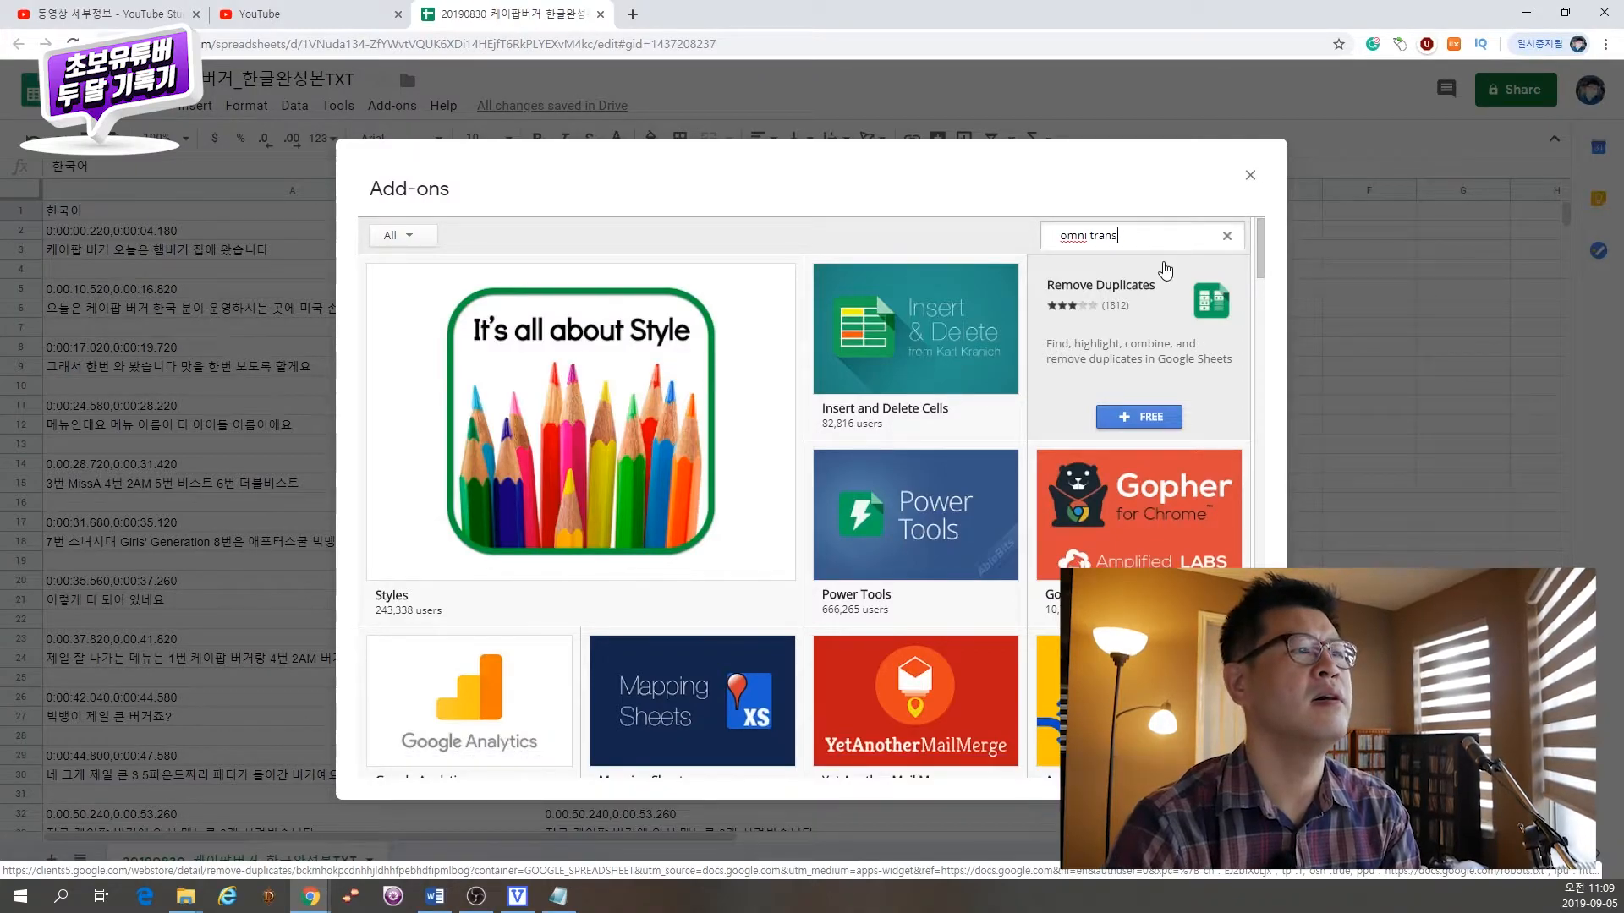
{"action": "type", "text": "lator"}
{"action": "key", "text": "Return"}
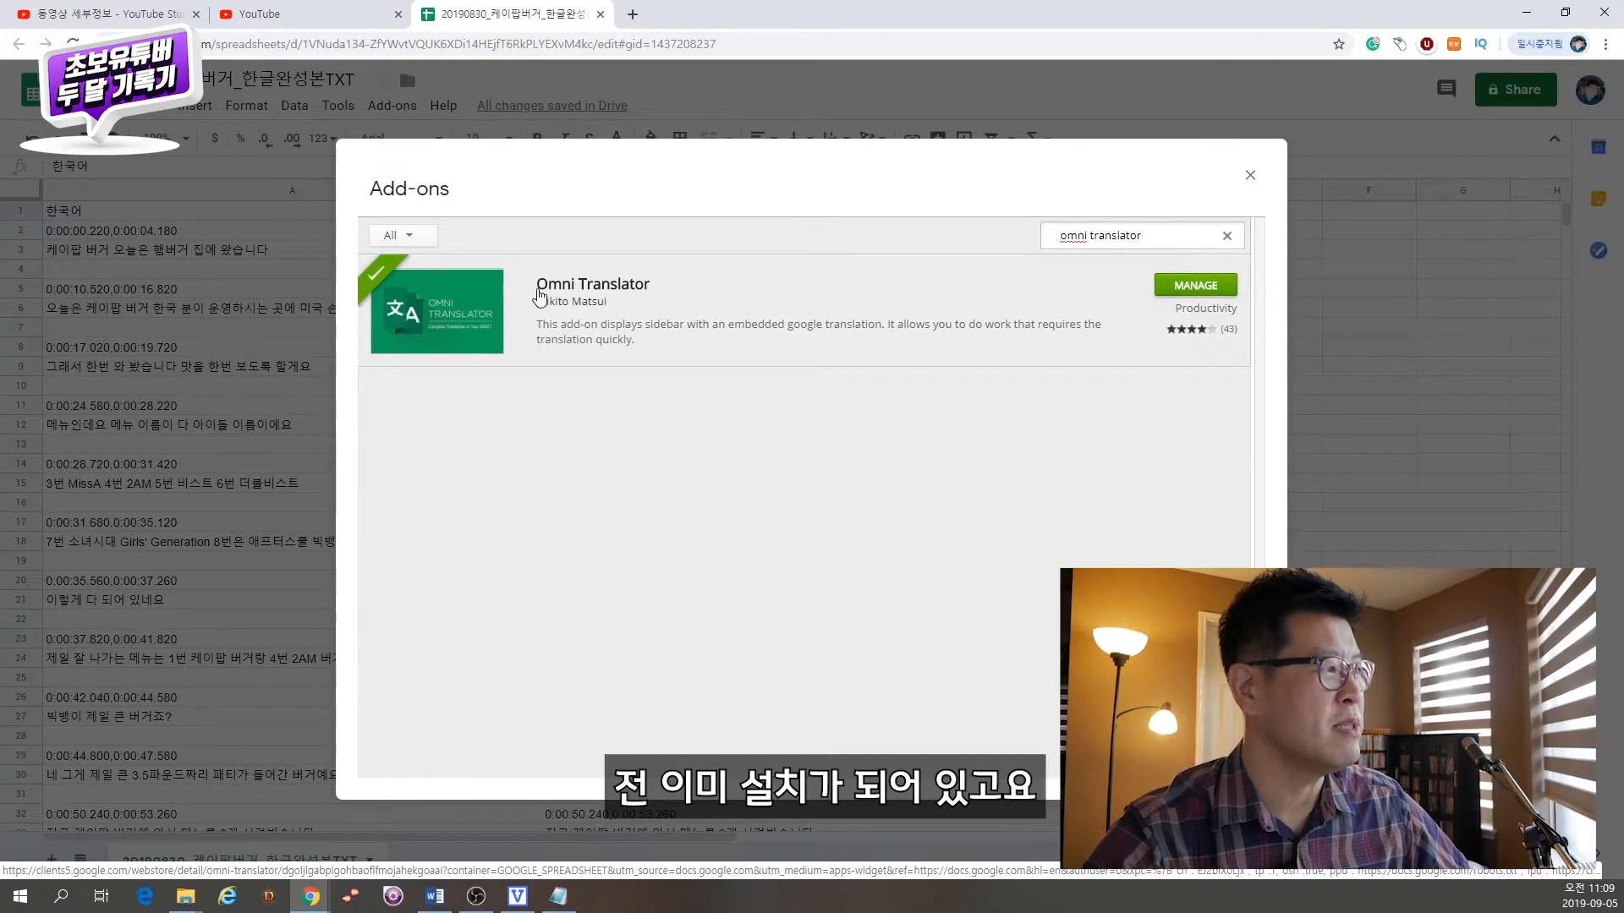
{"action": "left_click", "coordinate": [1357, 164]}
Step: Open the Omni Translator translate sidebar and set the source language to Korean
{"action": "left_click", "coordinate": [392, 105]}
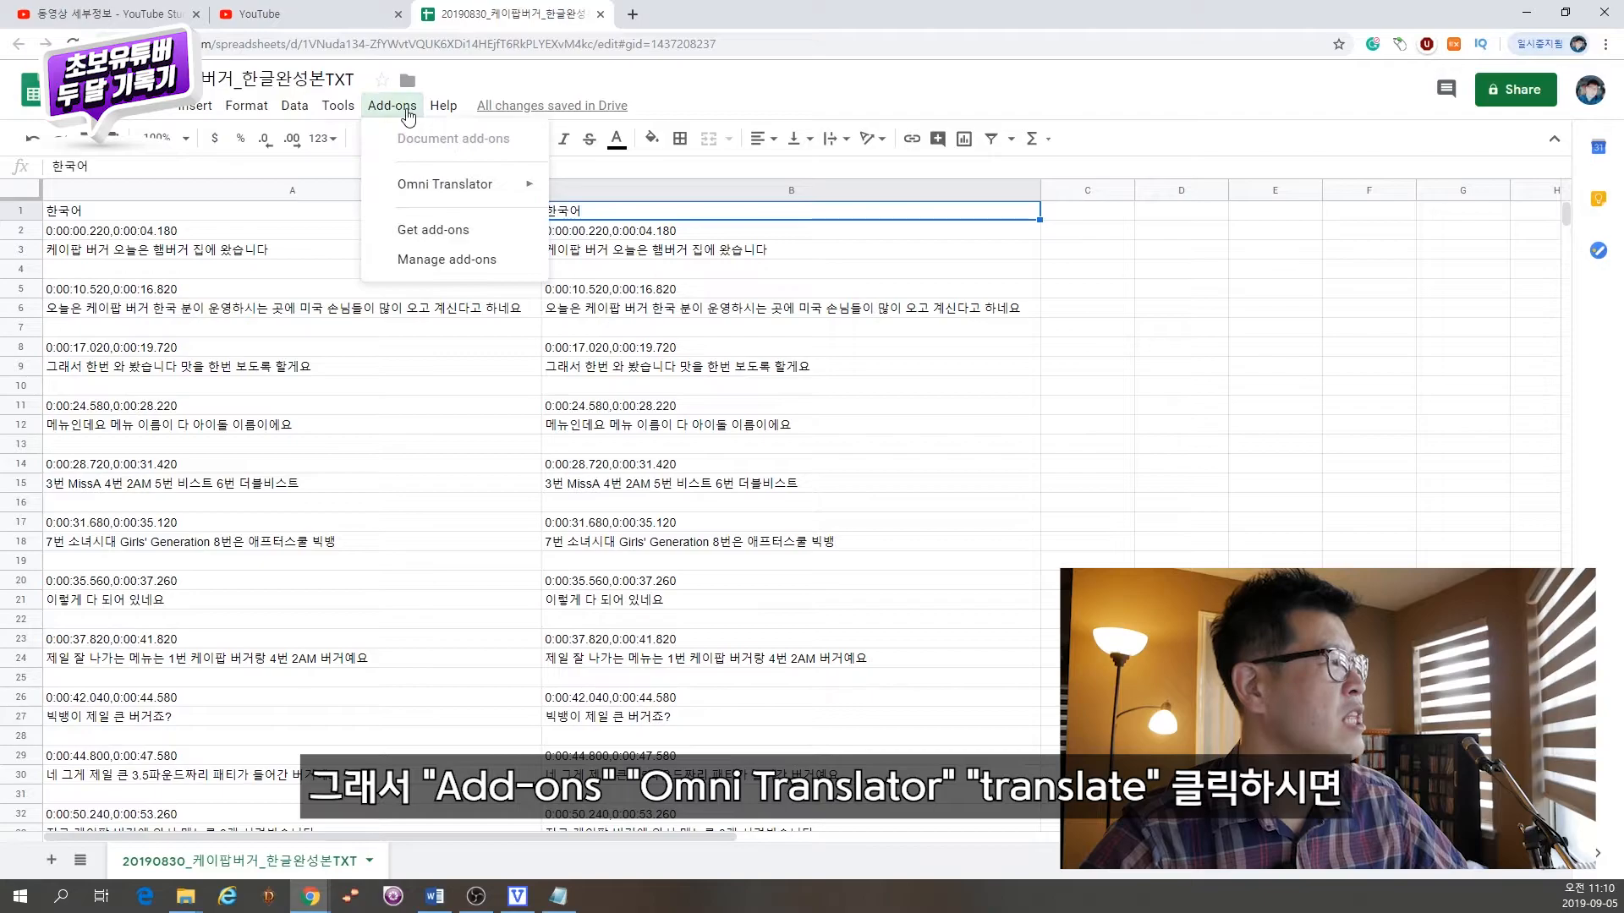
{"action": "mouse_move", "coordinate": [448, 192]}
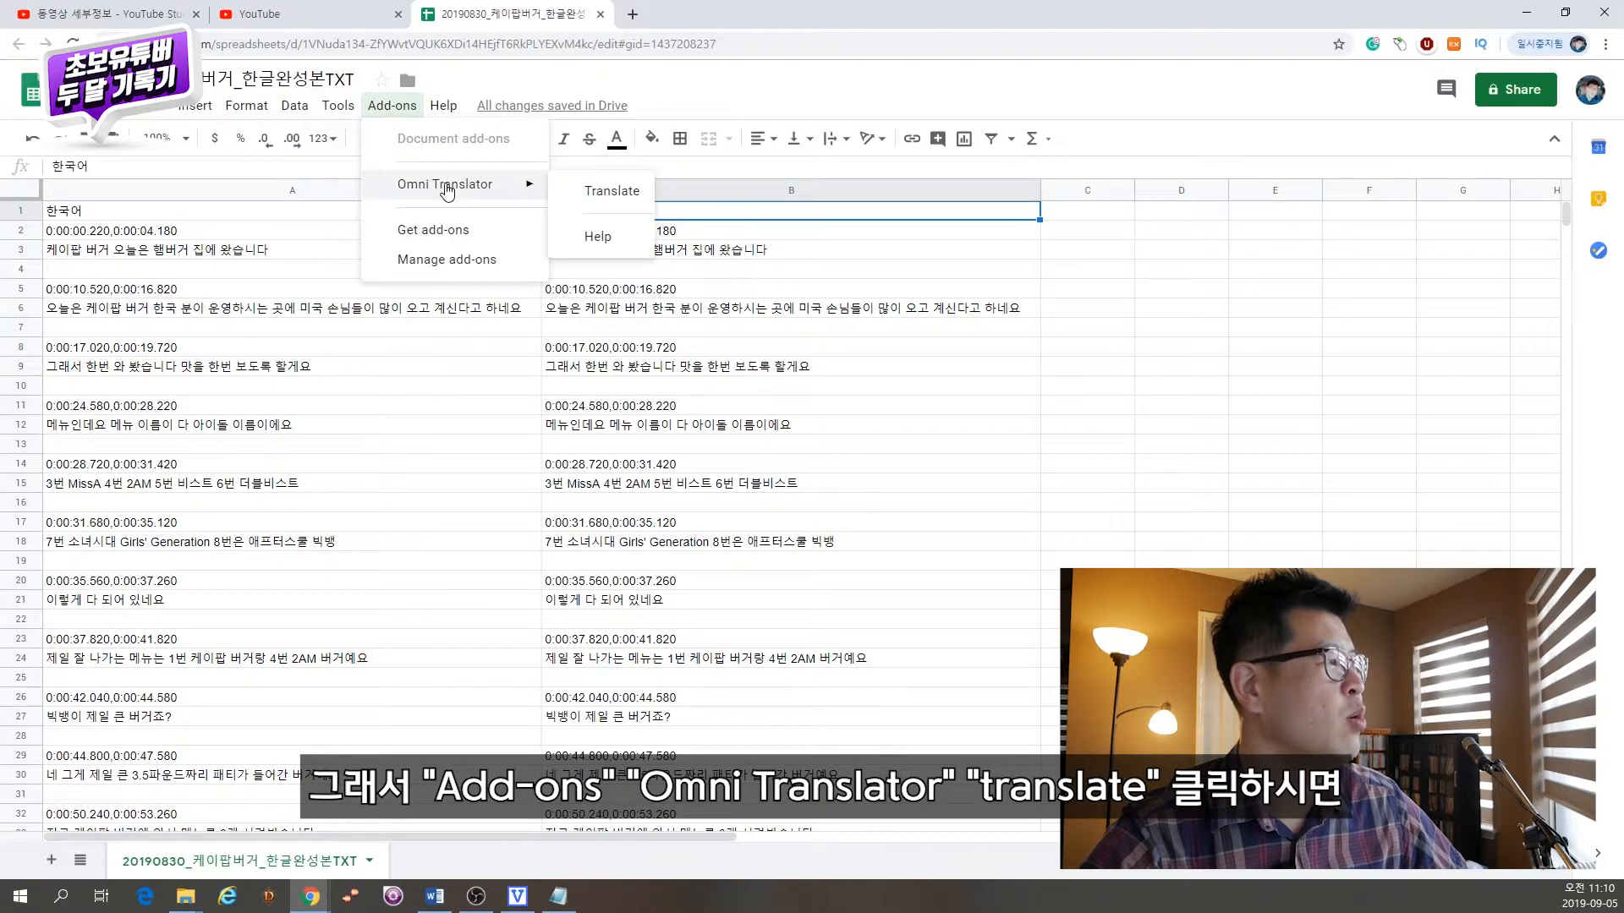
{"action": "left_click", "coordinate": [609, 188]}
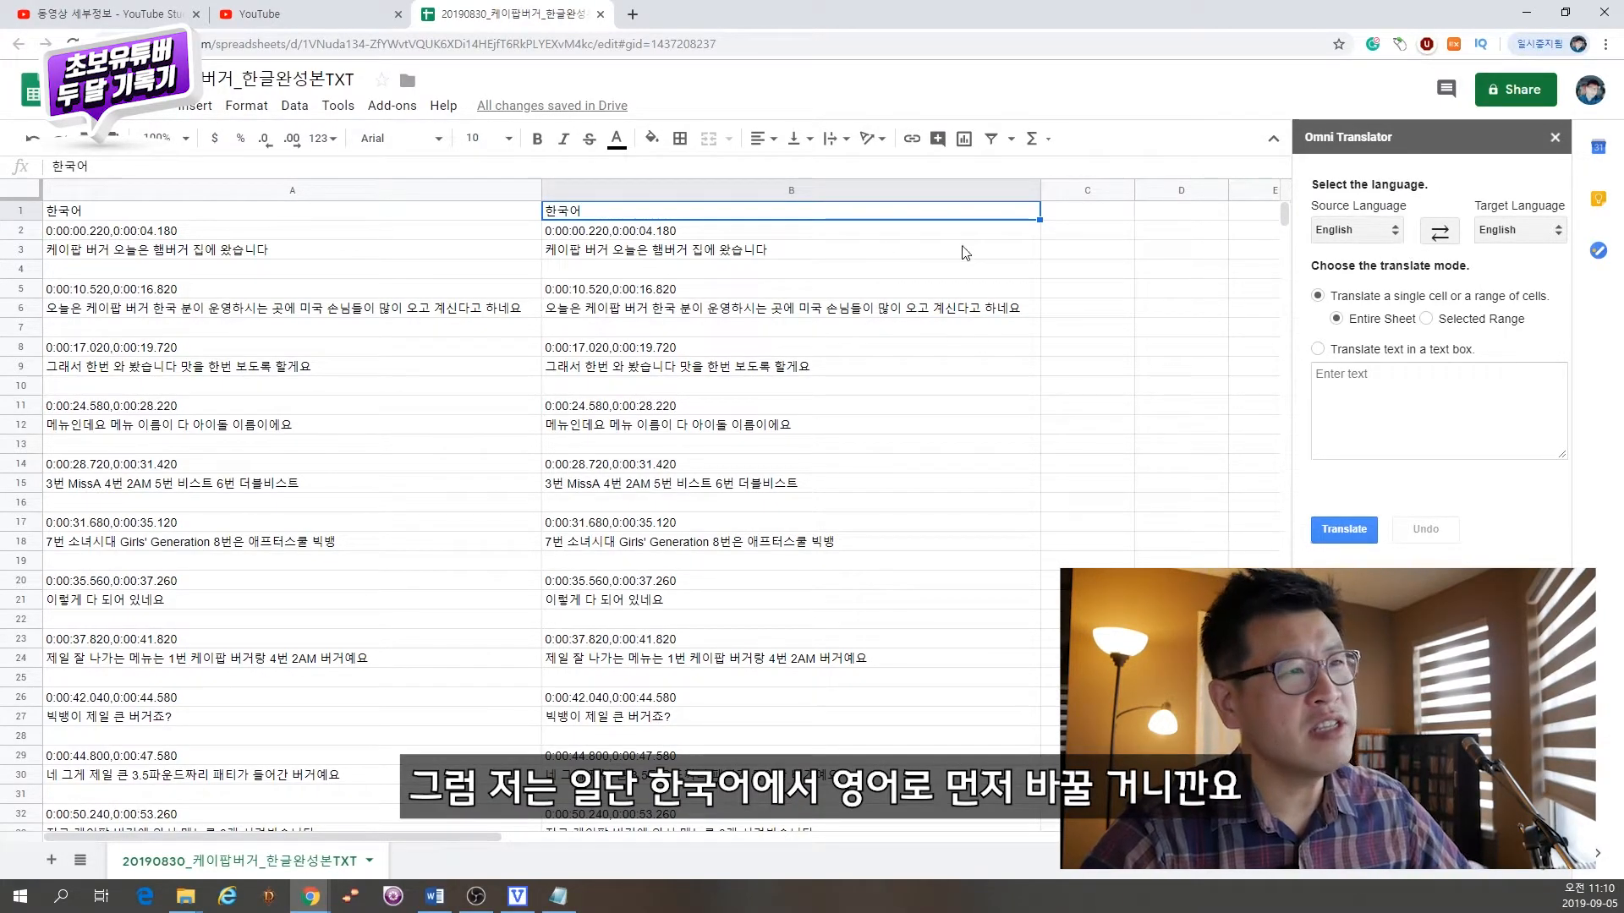
{"action": "left_click", "coordinate": [1384, 243]}
{"action": "scroll", "coordinate": [1347, 365], "scroll_direction": "down", "scroll_amount": 3}
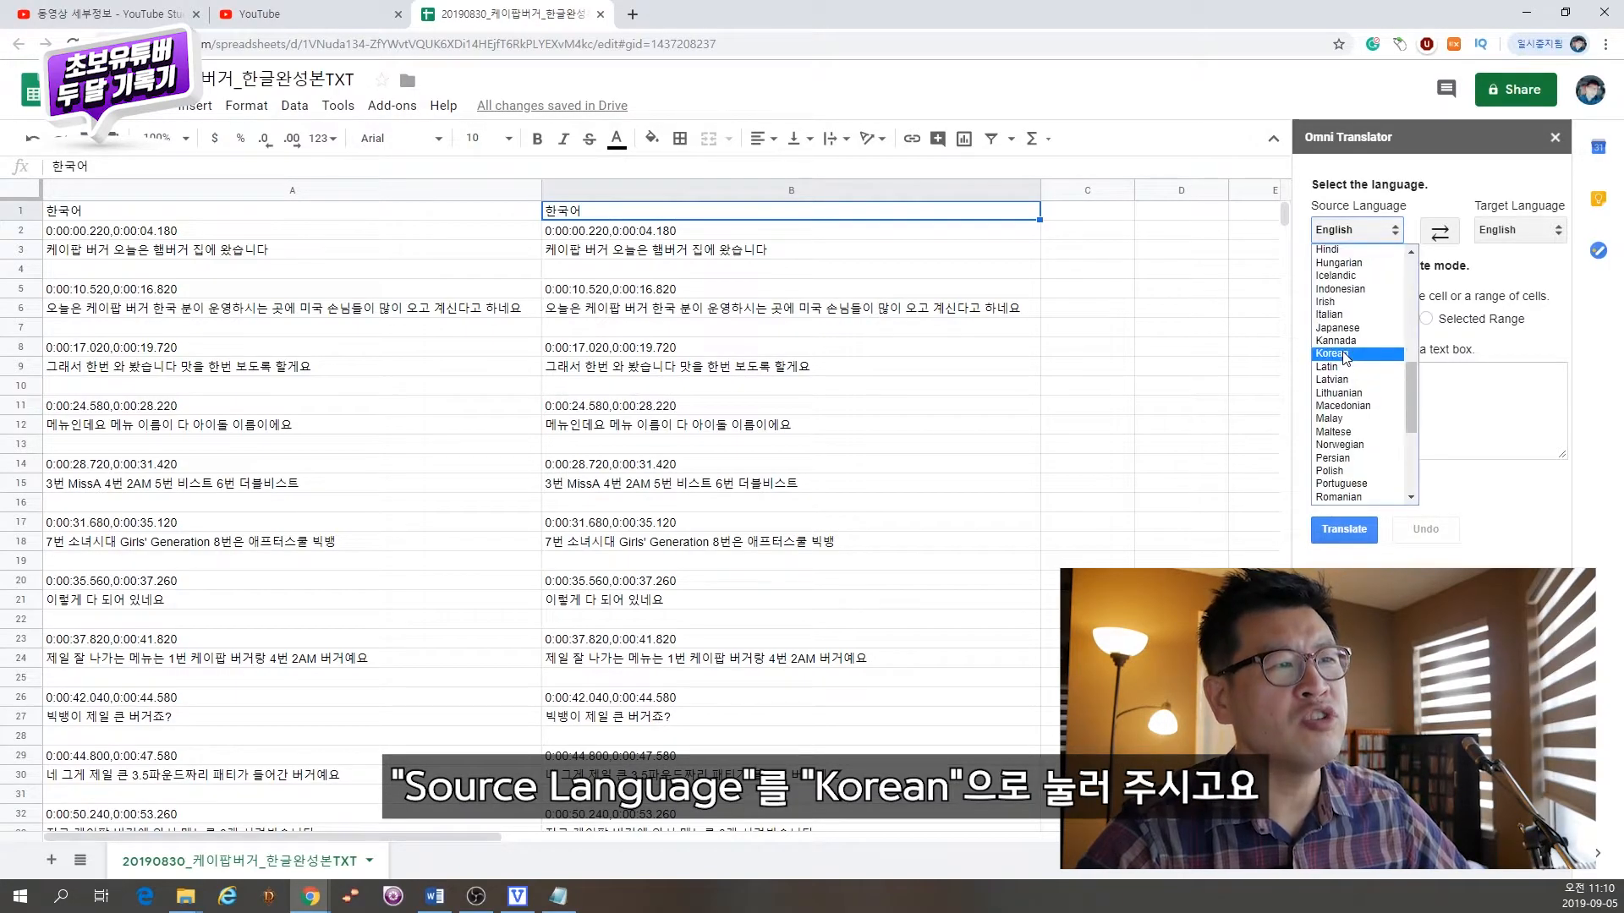
{"action": "left_click", "coordinate": [1345, 355]}
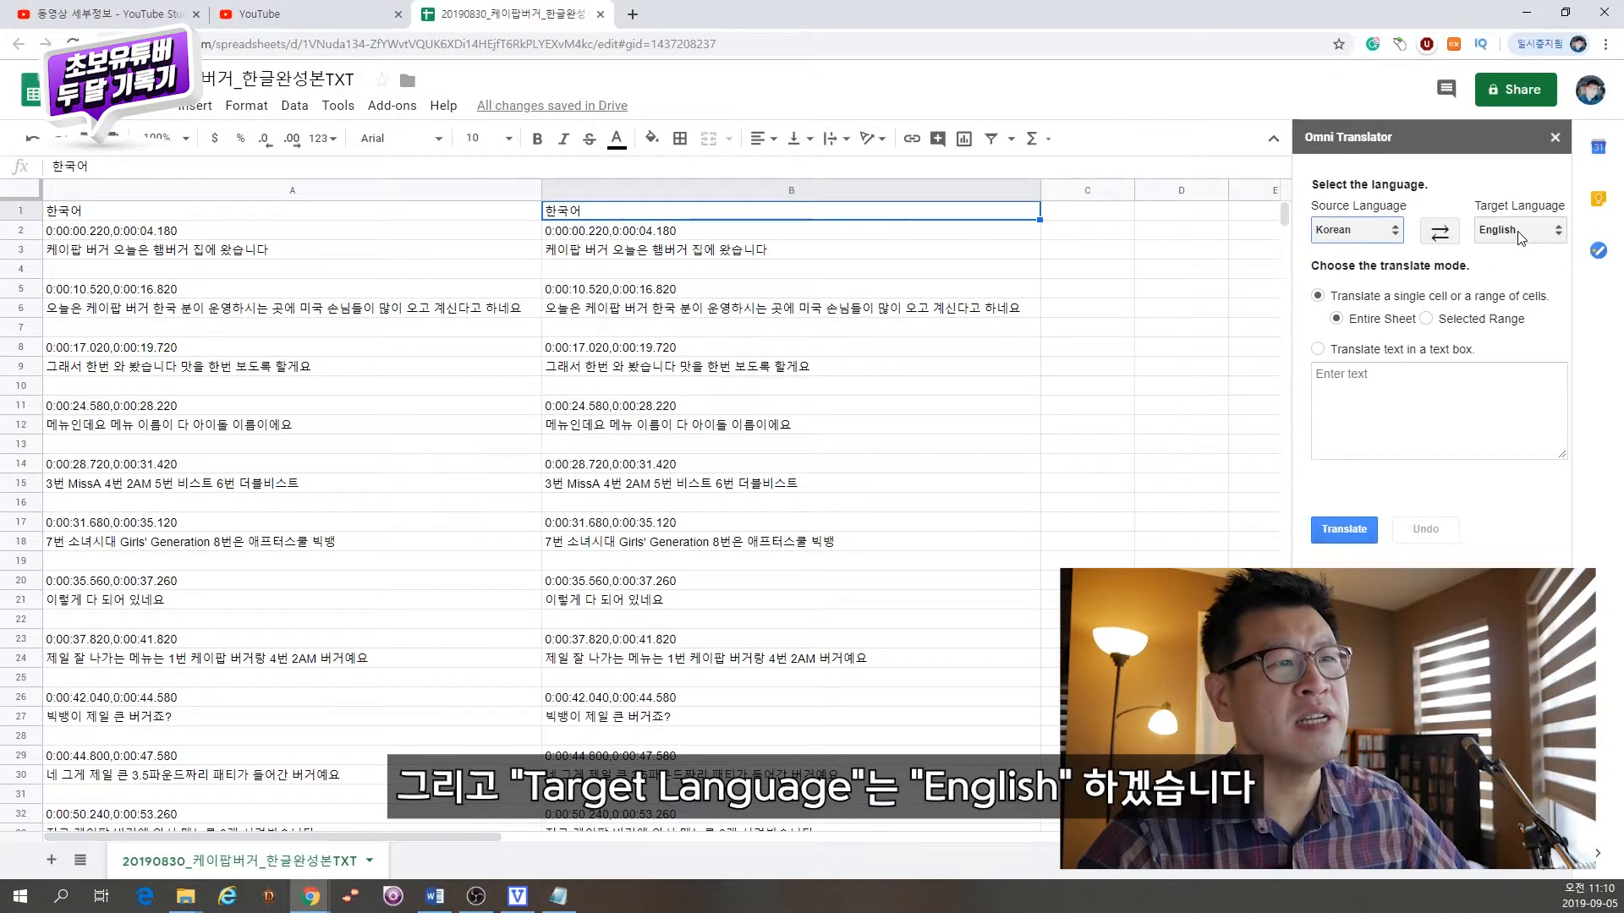
Step: Translate the selected column B from Korean to English using the Selected Range mode
{"action": "left_click", "coordinate": [792, 191]}
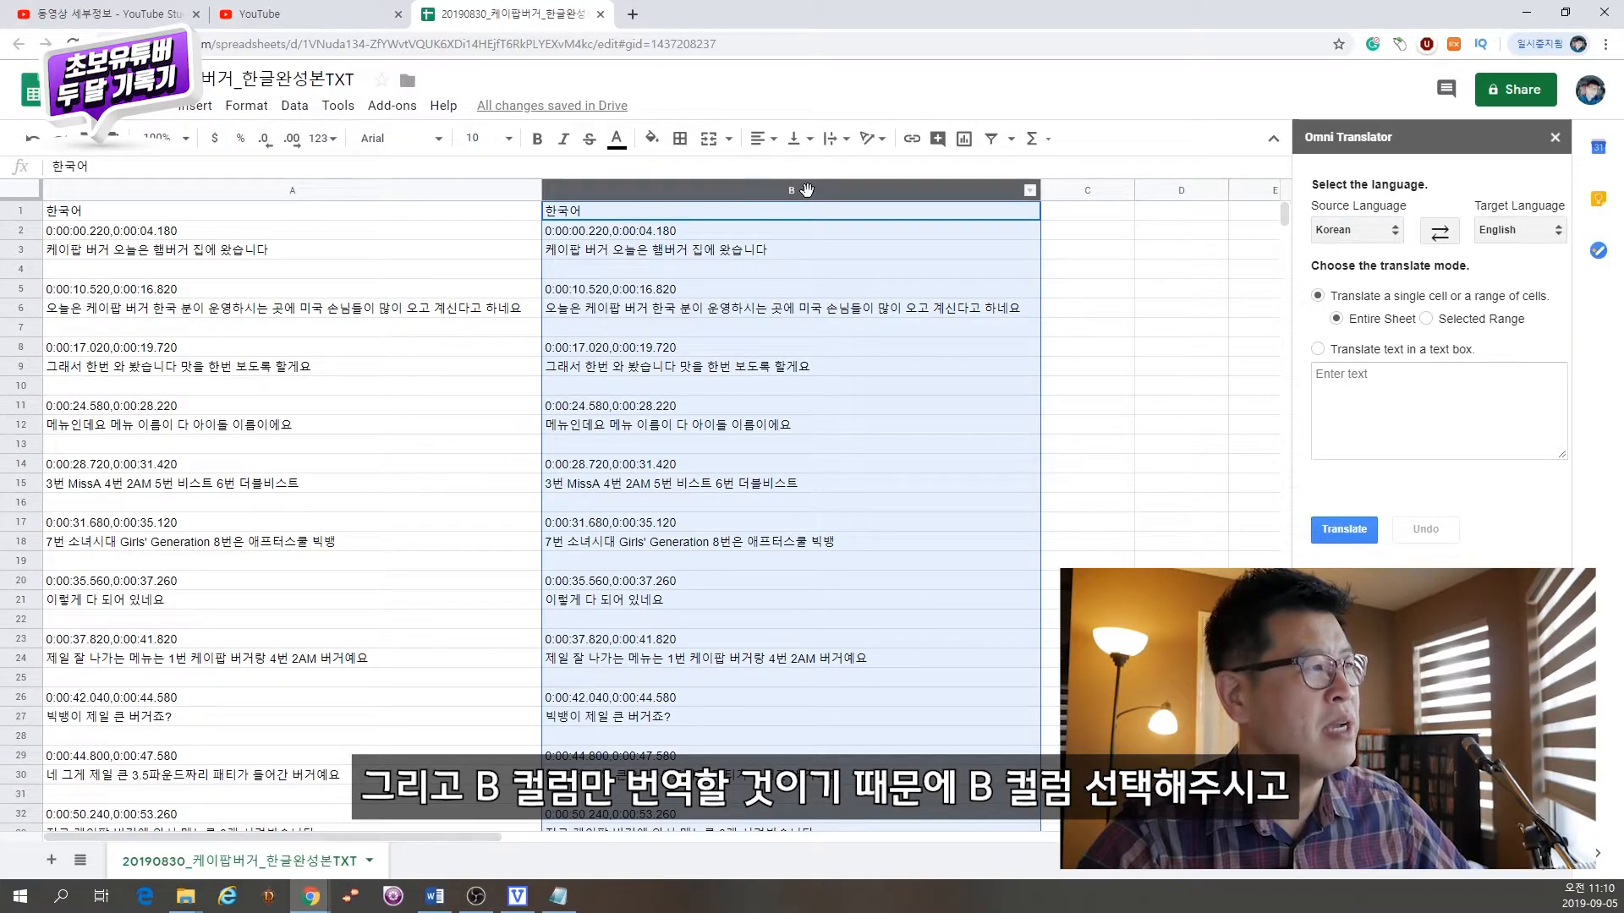
{"action": "left_click", "coordinate": [1427, 320]}
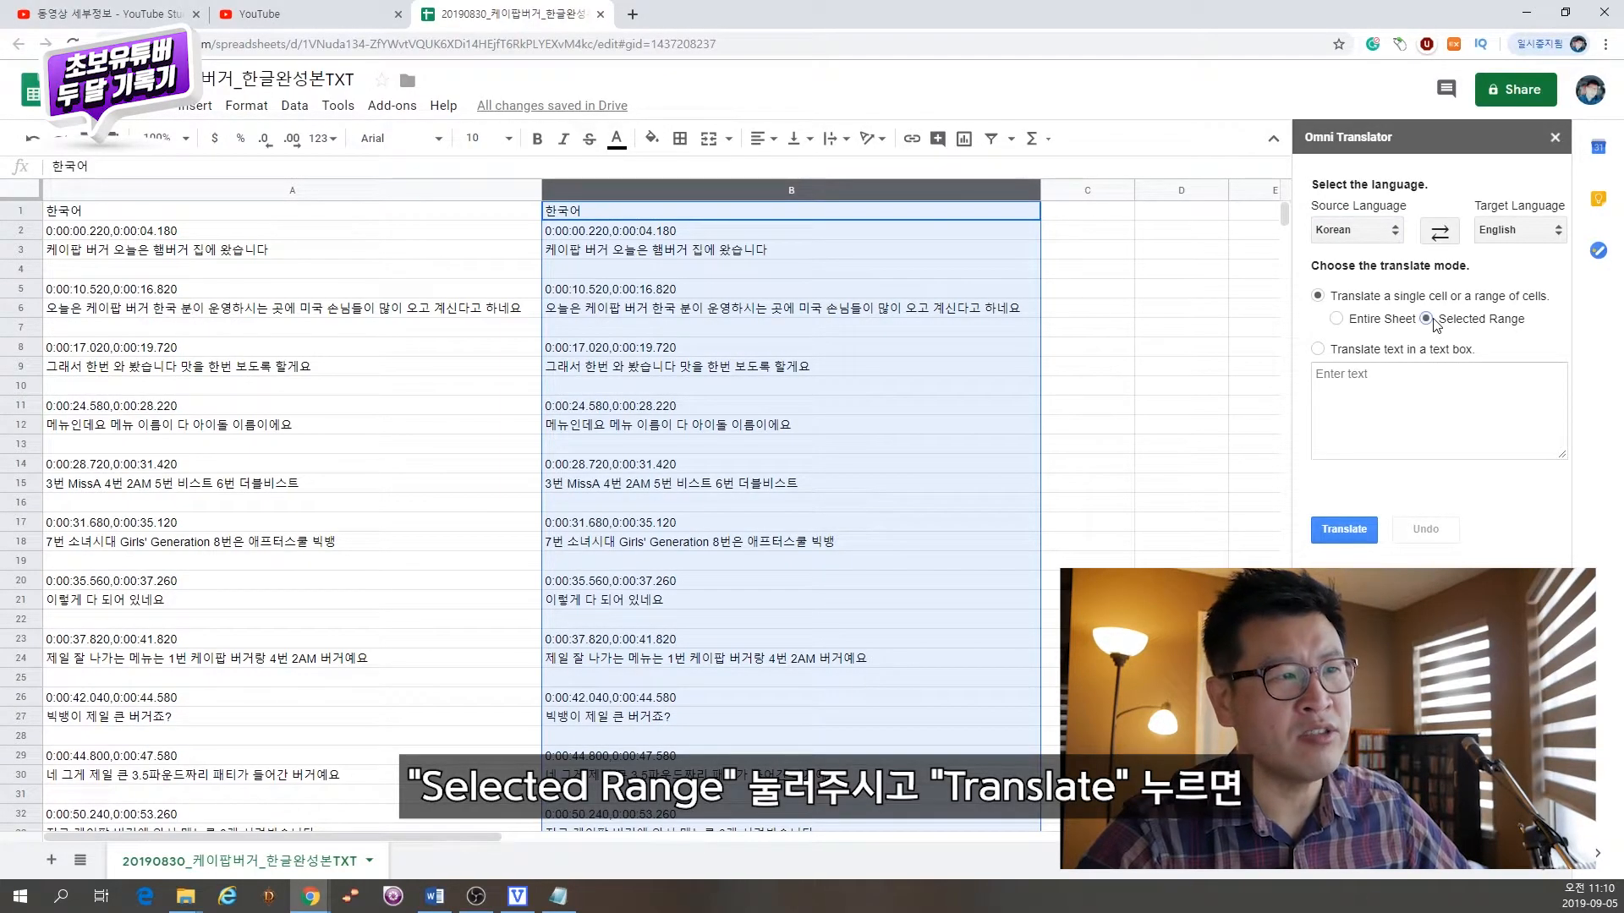
{"action": "left_click", "coordinate": [1347, 529]}
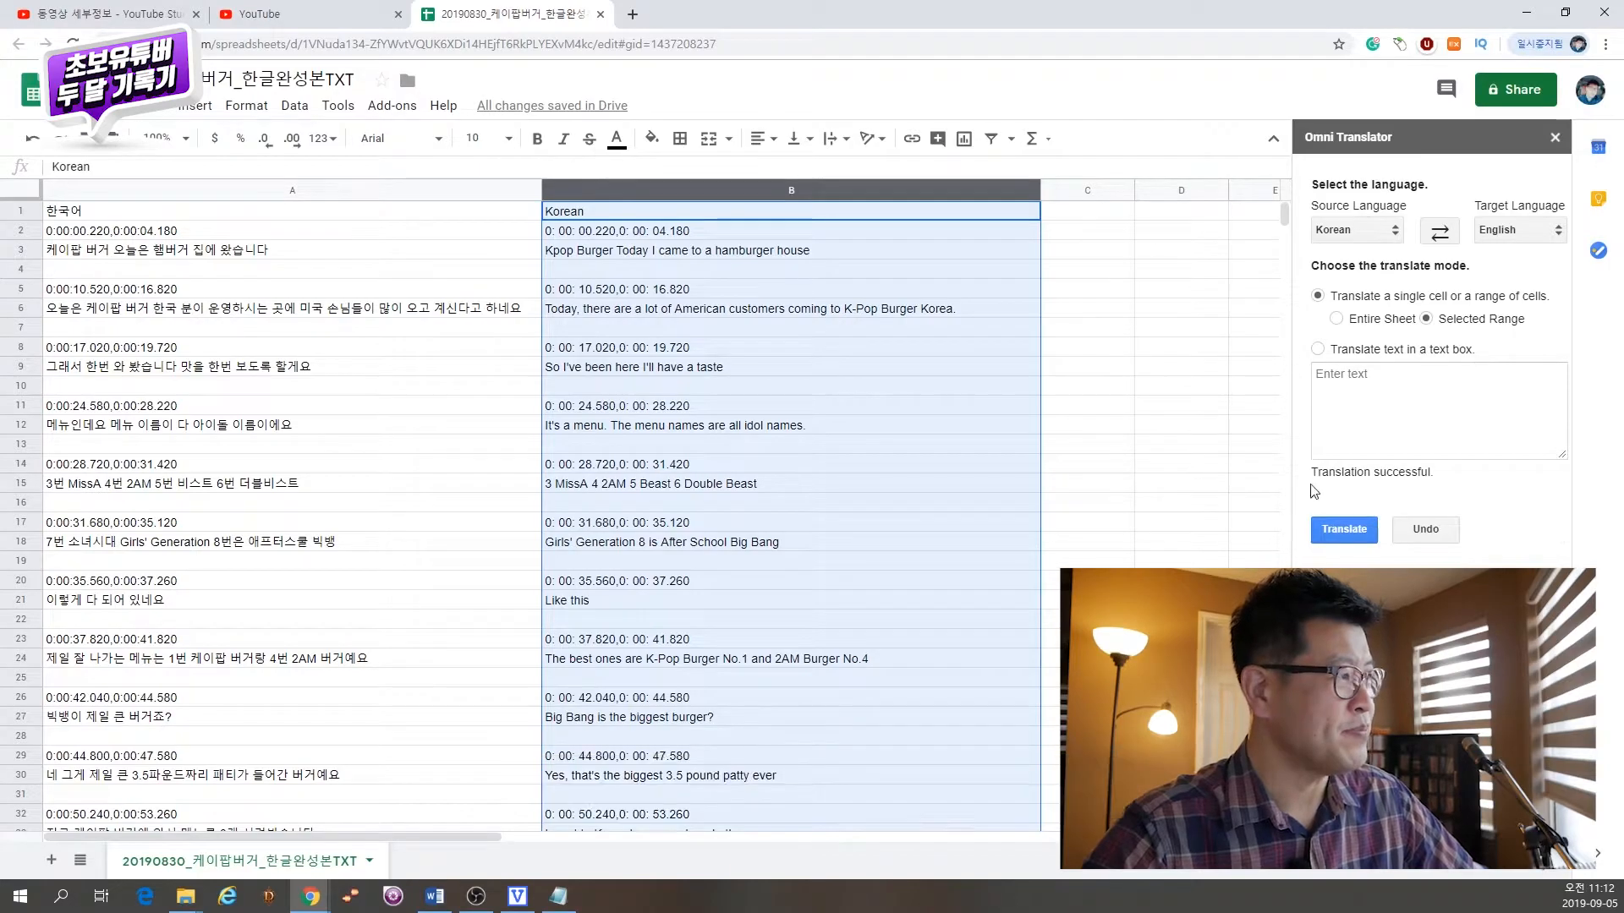
Step: Rename the header in cell B1 to English
{"action": "left_click", "coordinate": [657, 209]}
{"action": "type", "text": "English"}
{"action": "key", "text": "Return"}
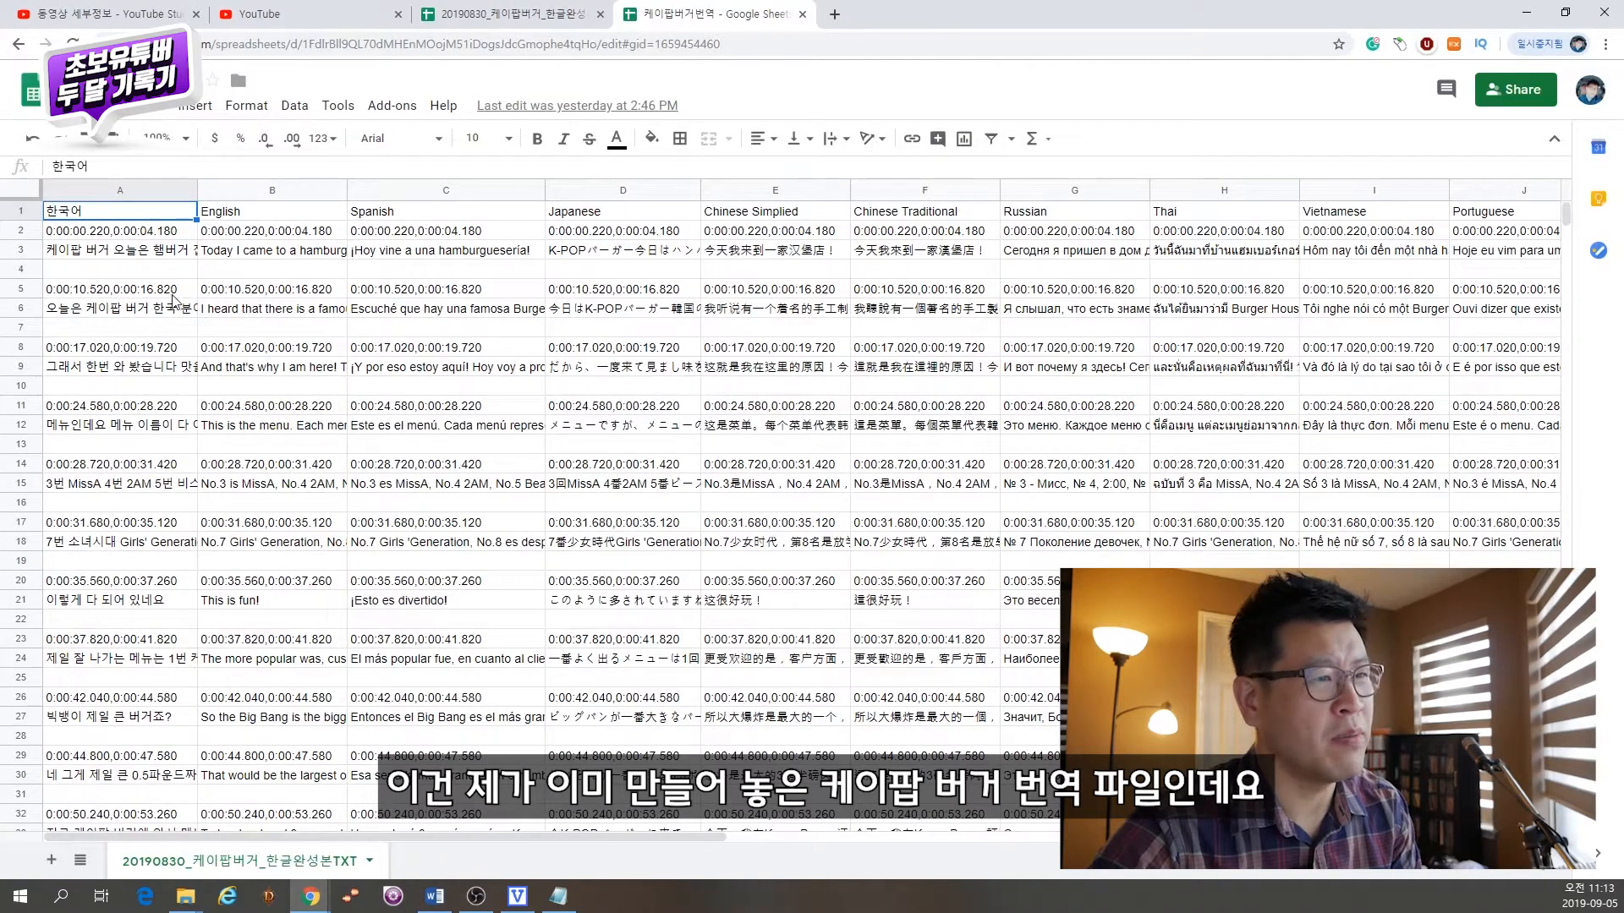
Step: Copy the prepared English column from the 케이팝버거번역 spreadsheet and paste it into column B
{"action": "left_click", "coordinate": [258, 189]}
{"action": "key", "text": "ctrl+c"}
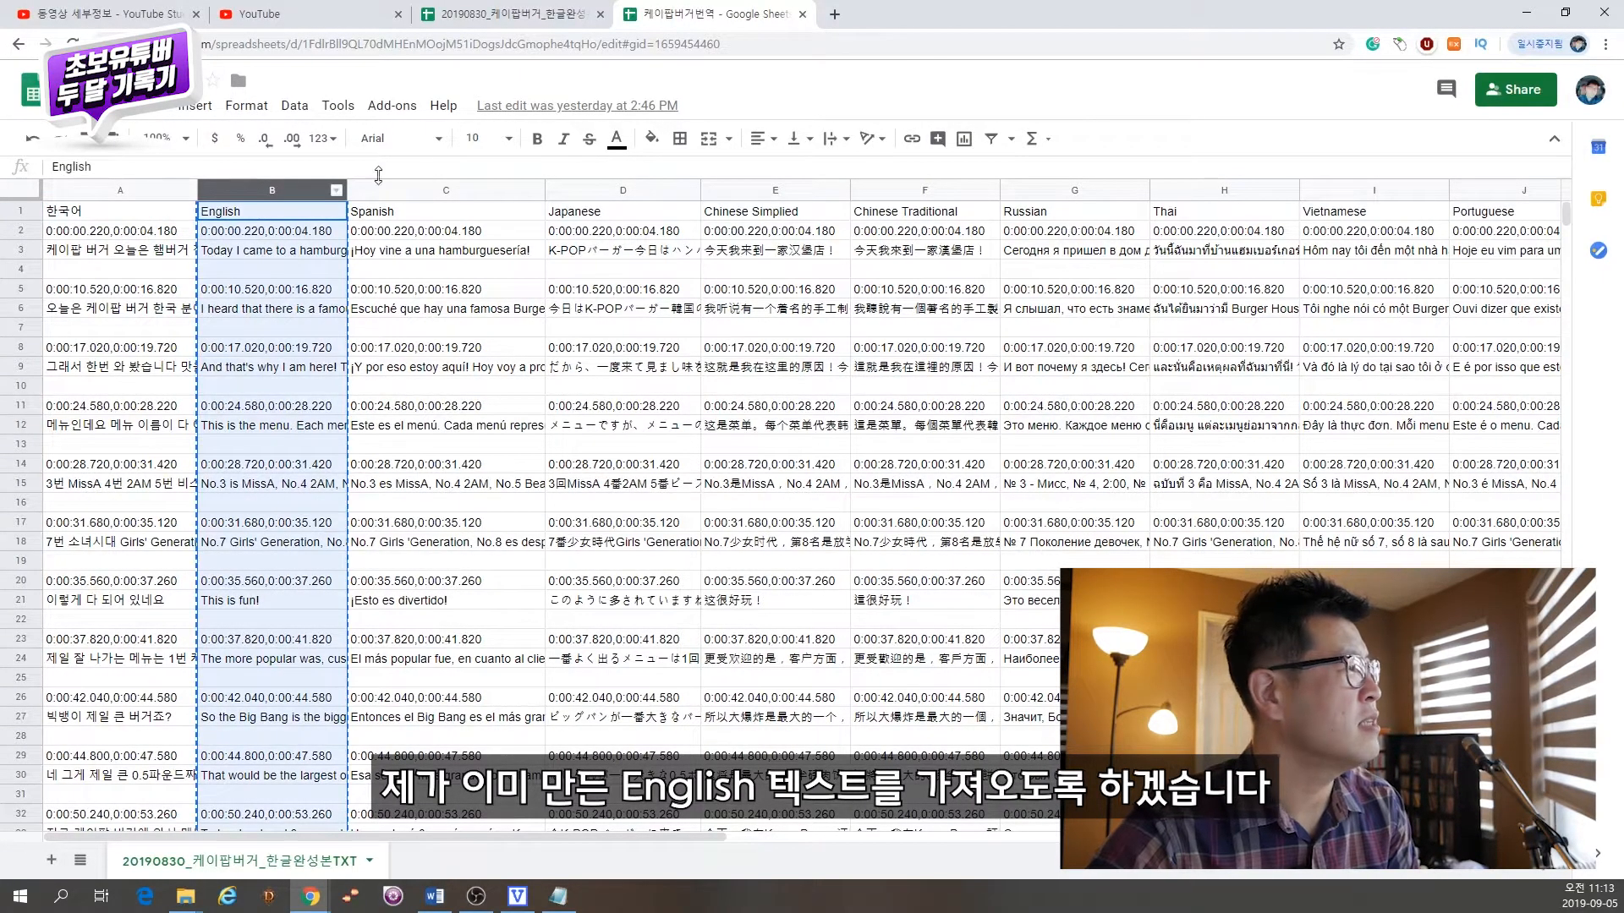
{"action": "left_click", "coordinate": [506, 22]}
{"action": "left_click", "coordinate": [449, 217]}
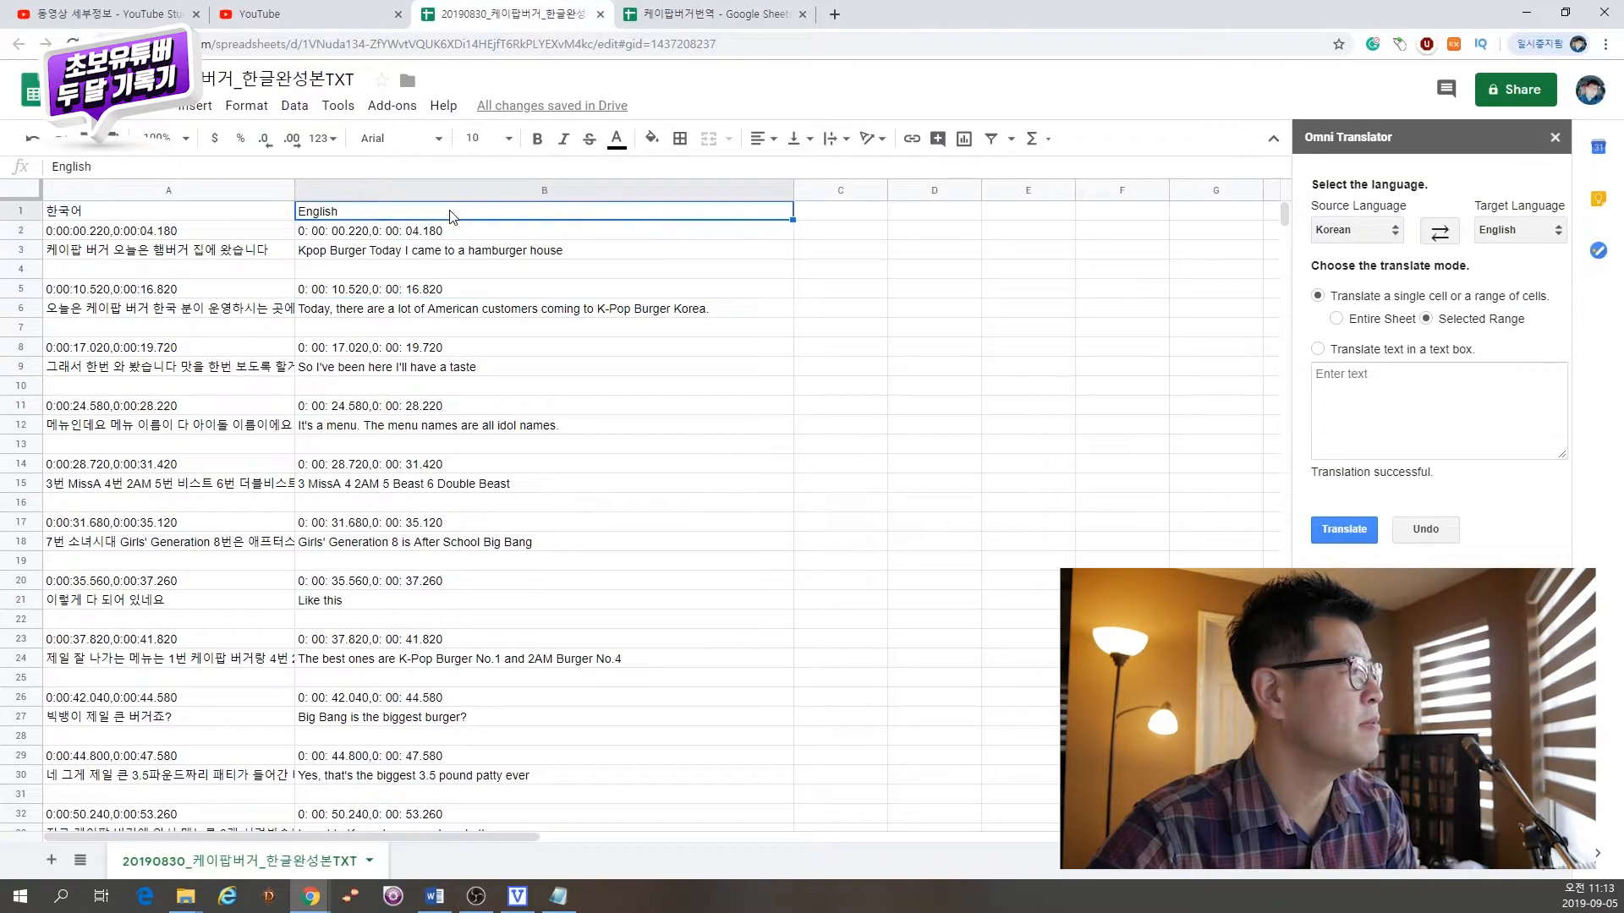
{"action": "key", "text": "ctrl+v"}
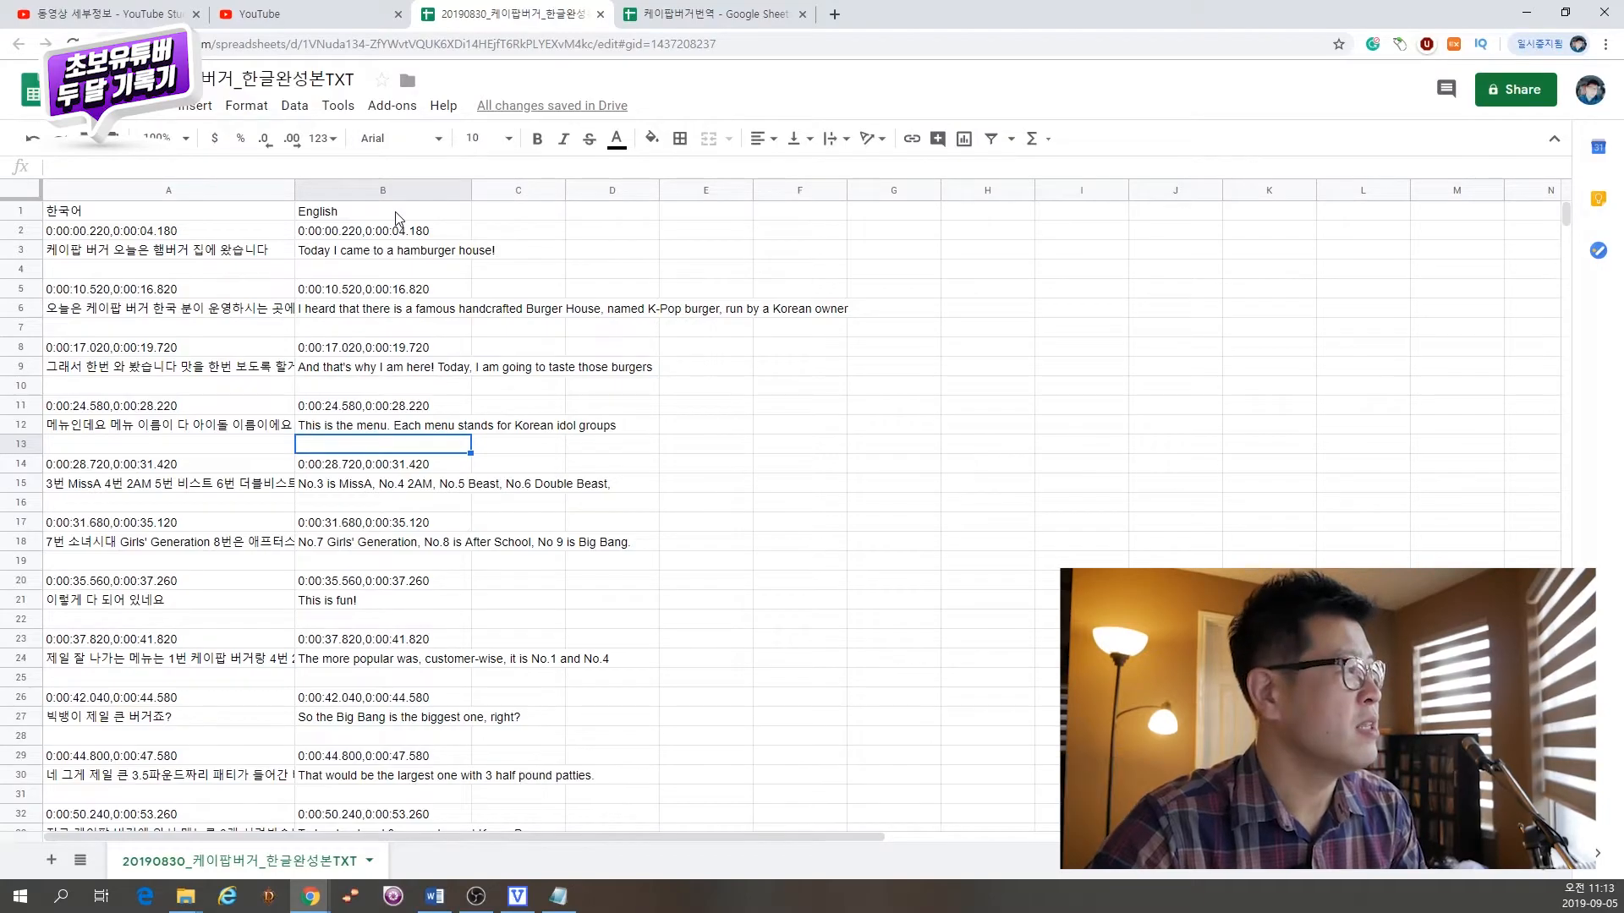
Step: Duplicate the English column B into columns C, D, E and F
{"action": "left_click", "coordinate": [383, 190]}
{"action": "key", "text": "ctrl+c"}
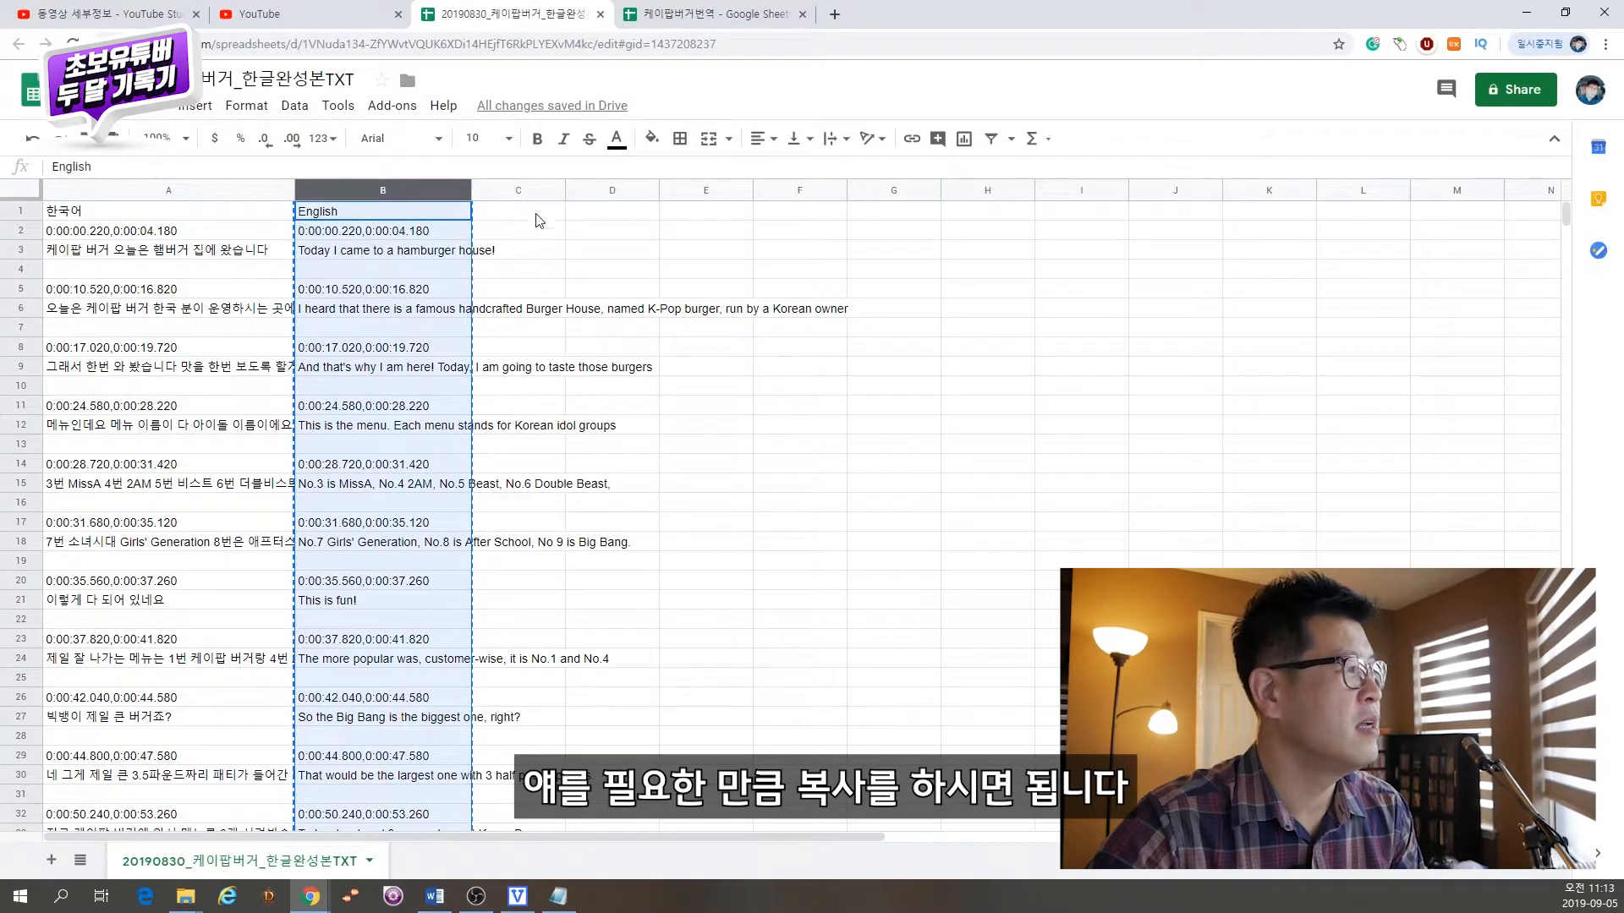
{"action": "left_click", "coordinate": [530, 221]}
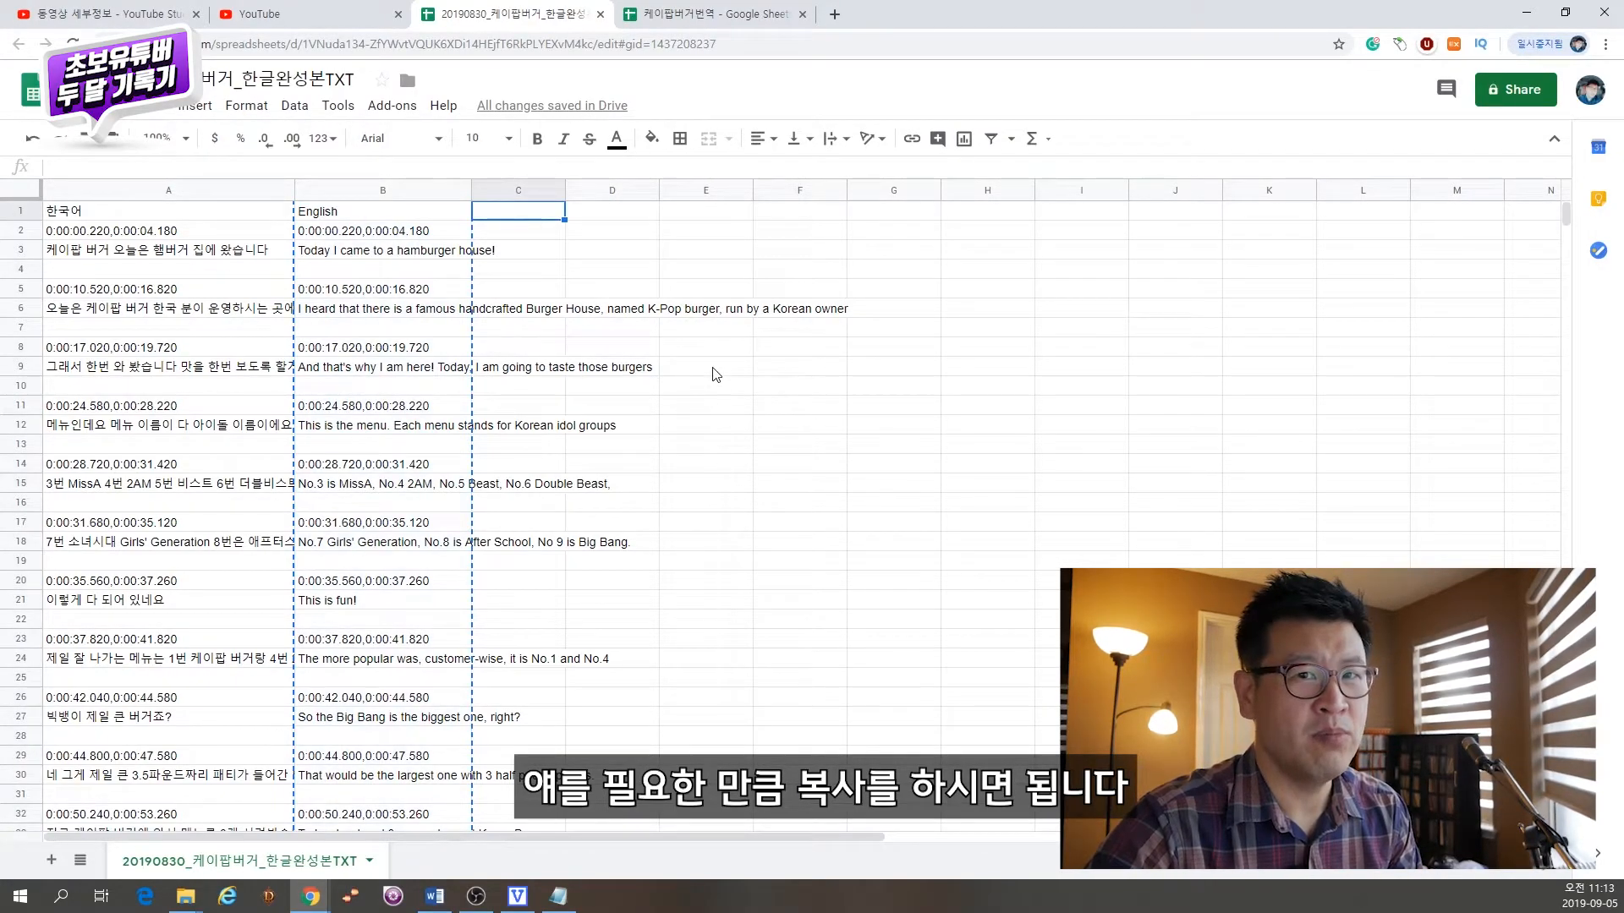
{"action": "key", "text": "ctrl+v"}
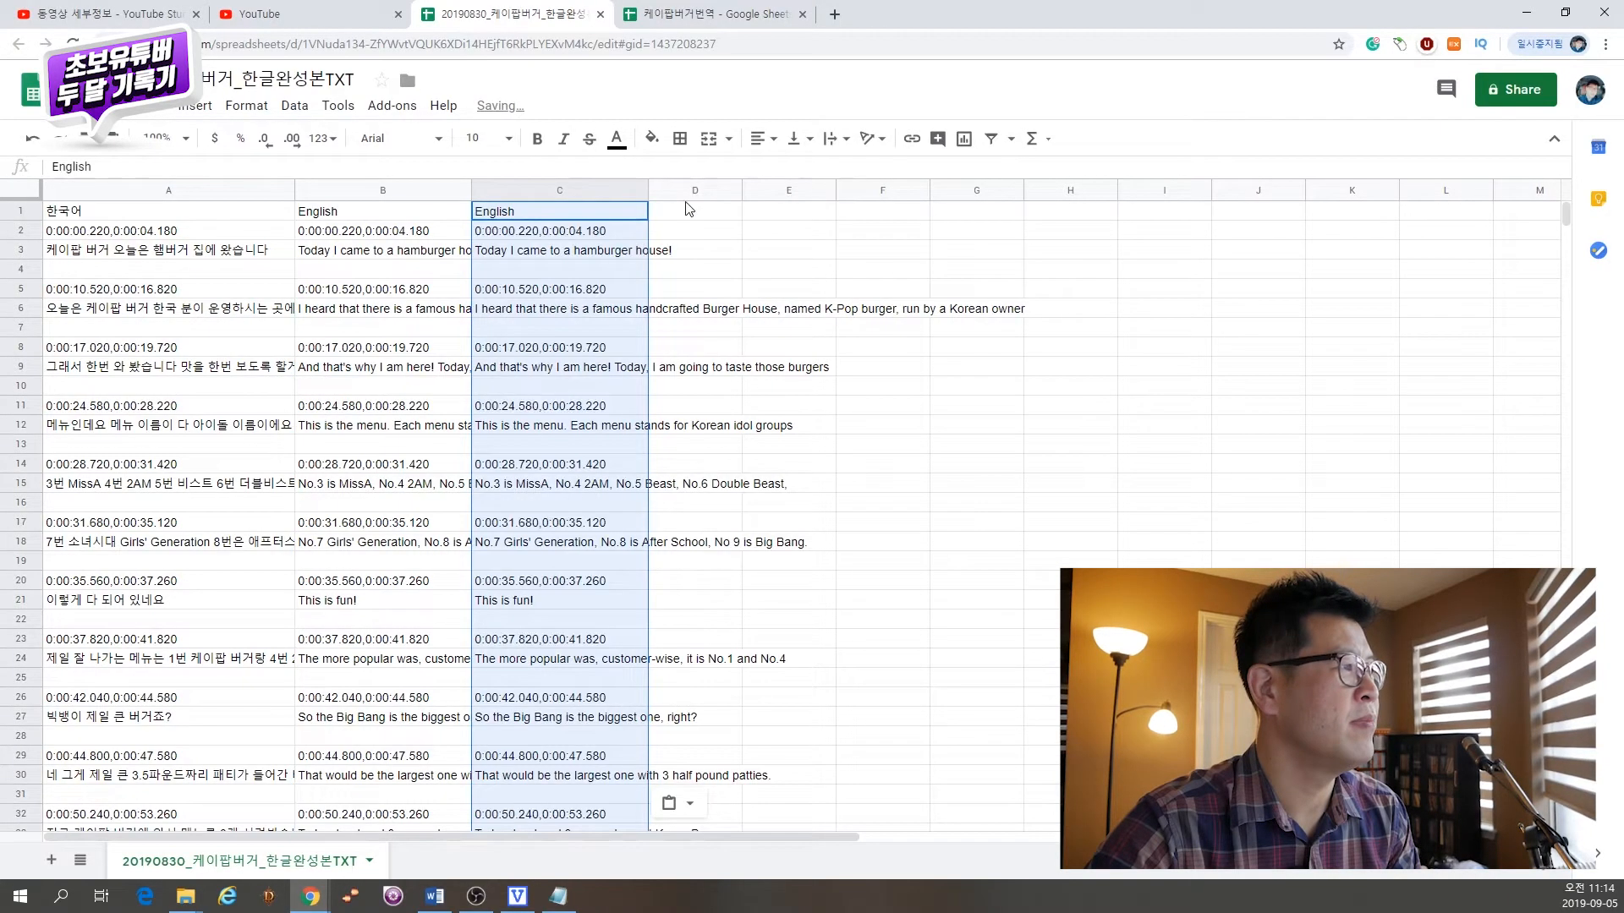
{"action": "left_click", "coordinate": [687, 210]}
{"action": "key", "text": "ctrl+v"}
{"action": "left_click", "coordinate": [850, 222]}
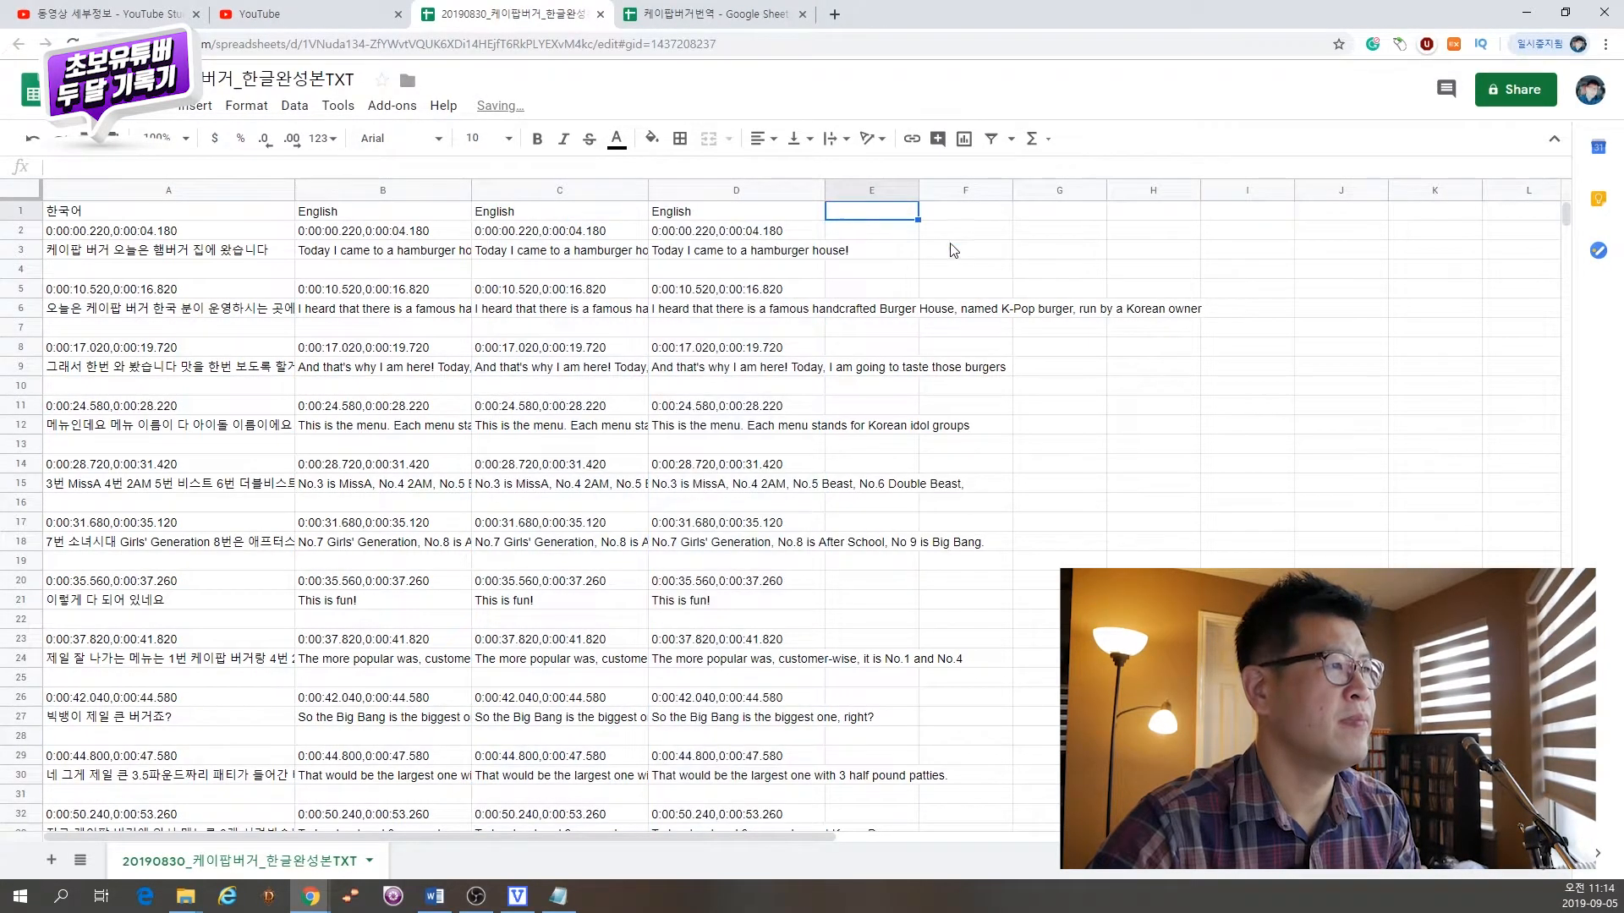
{"action": "key", "text": "ctrl+v"}
{"action": "left_click", "coordinate": [1041, 219]}
{"action": "key", "text": "ctrl+v"}
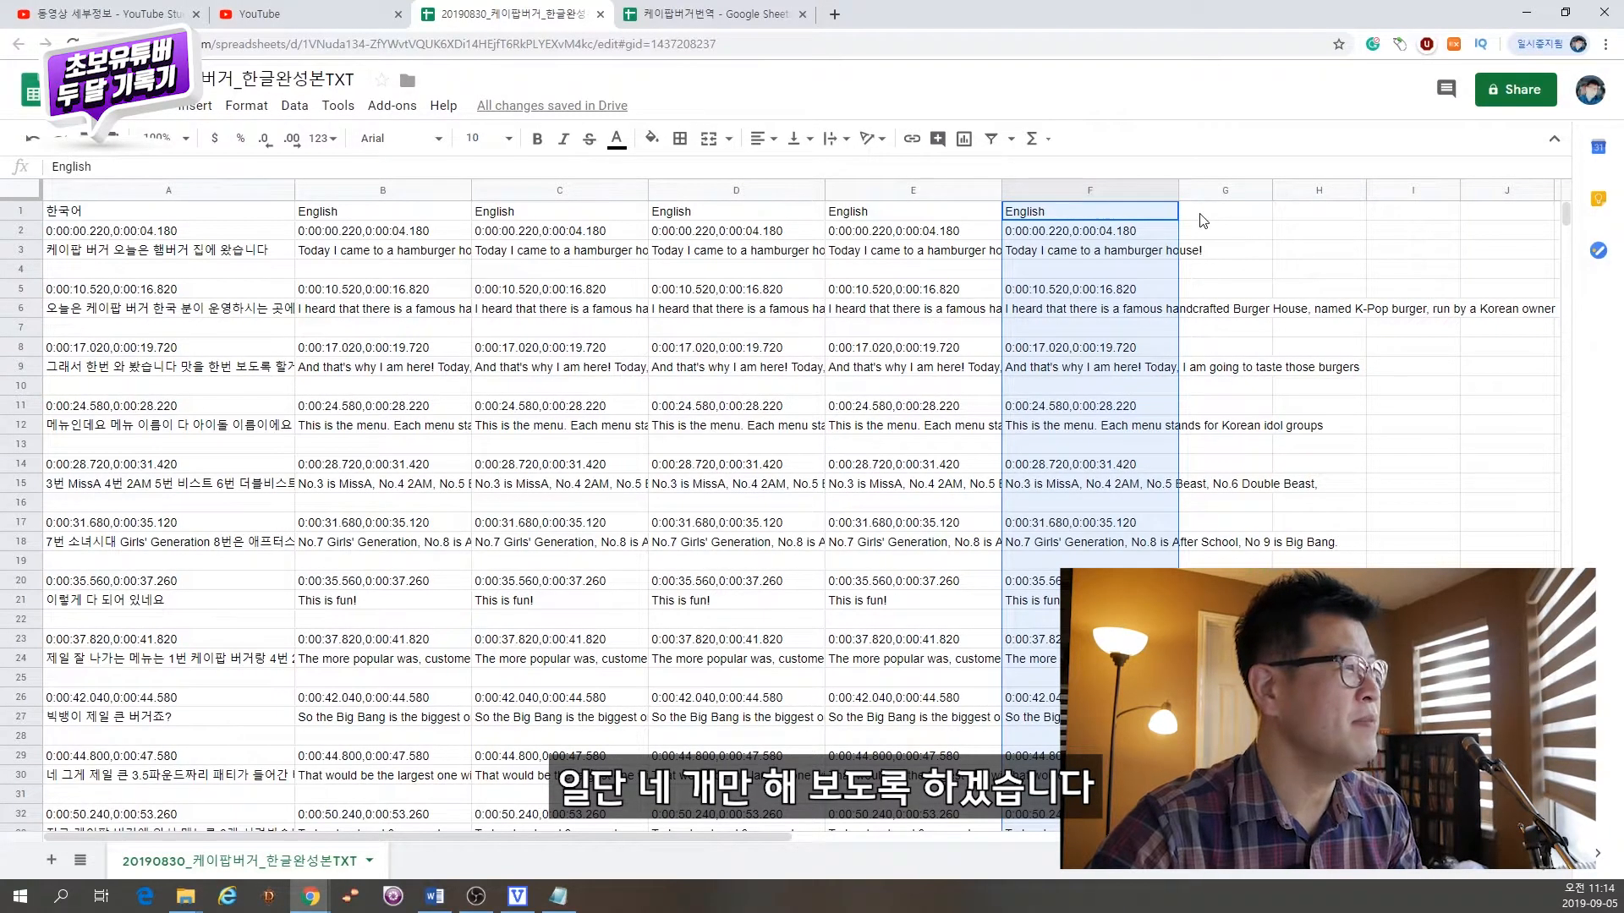
Step: Translate column C from English to Spanish using the Selected Range mode of Omni Translator
{"action": "left_click", "coordinate": [579, 191]}
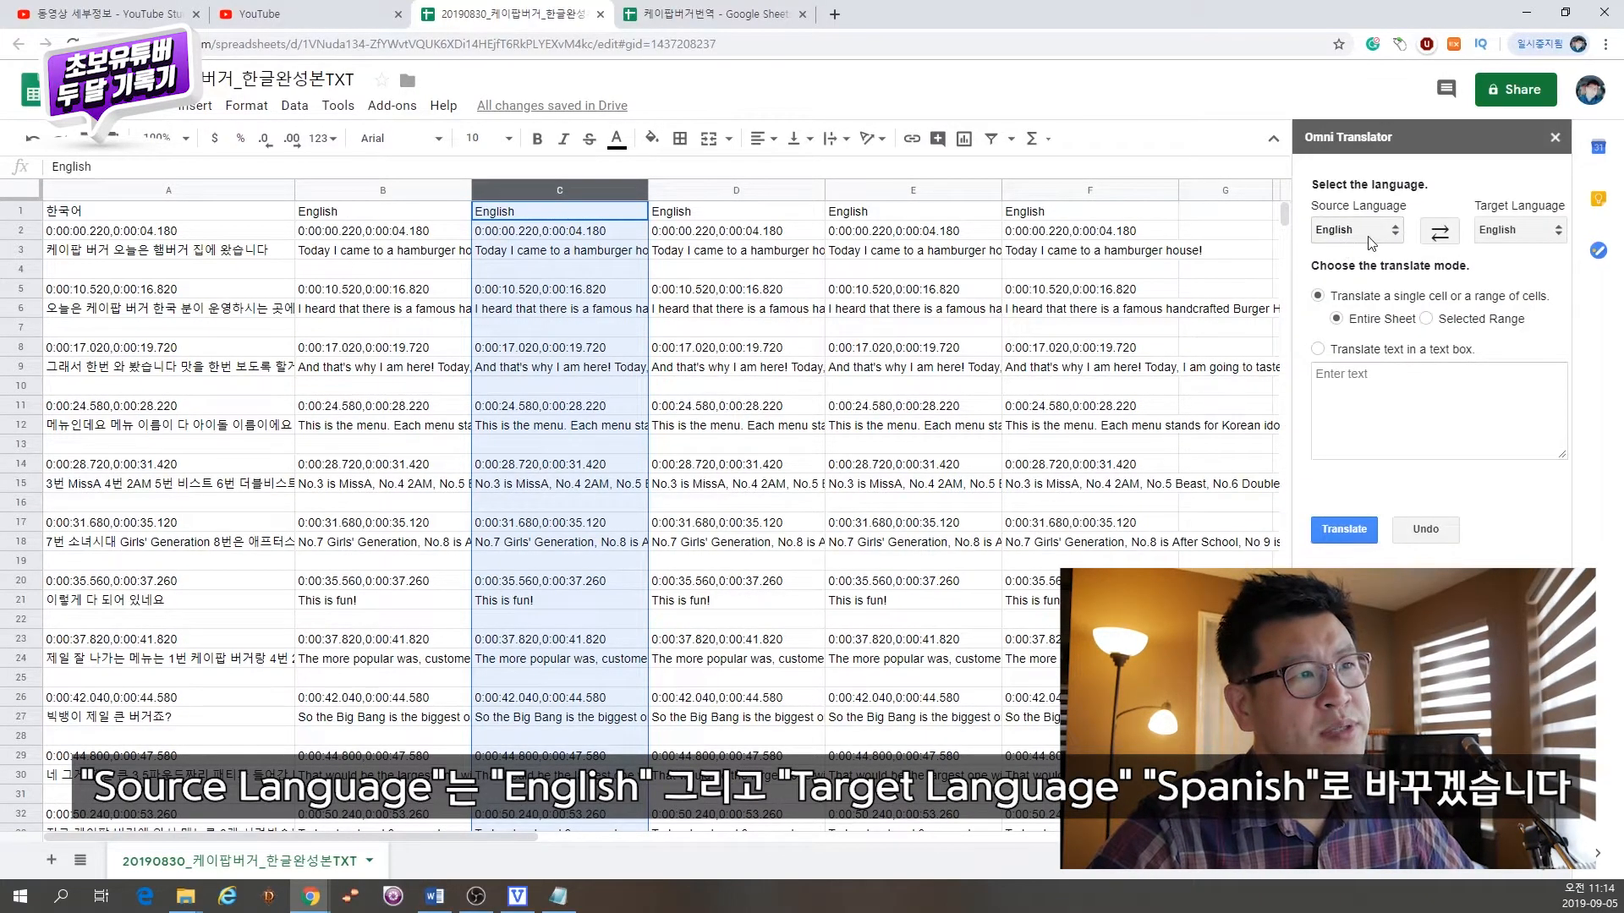
{"action": "left_click", "coordinate": [1520, 230]}
{"action": "scroll", "coordinate": [1526, 363], "scroll_direction": "down", "scroll_amount": 10}
{"action": "left_click", "coordinate": [1530, 362]}
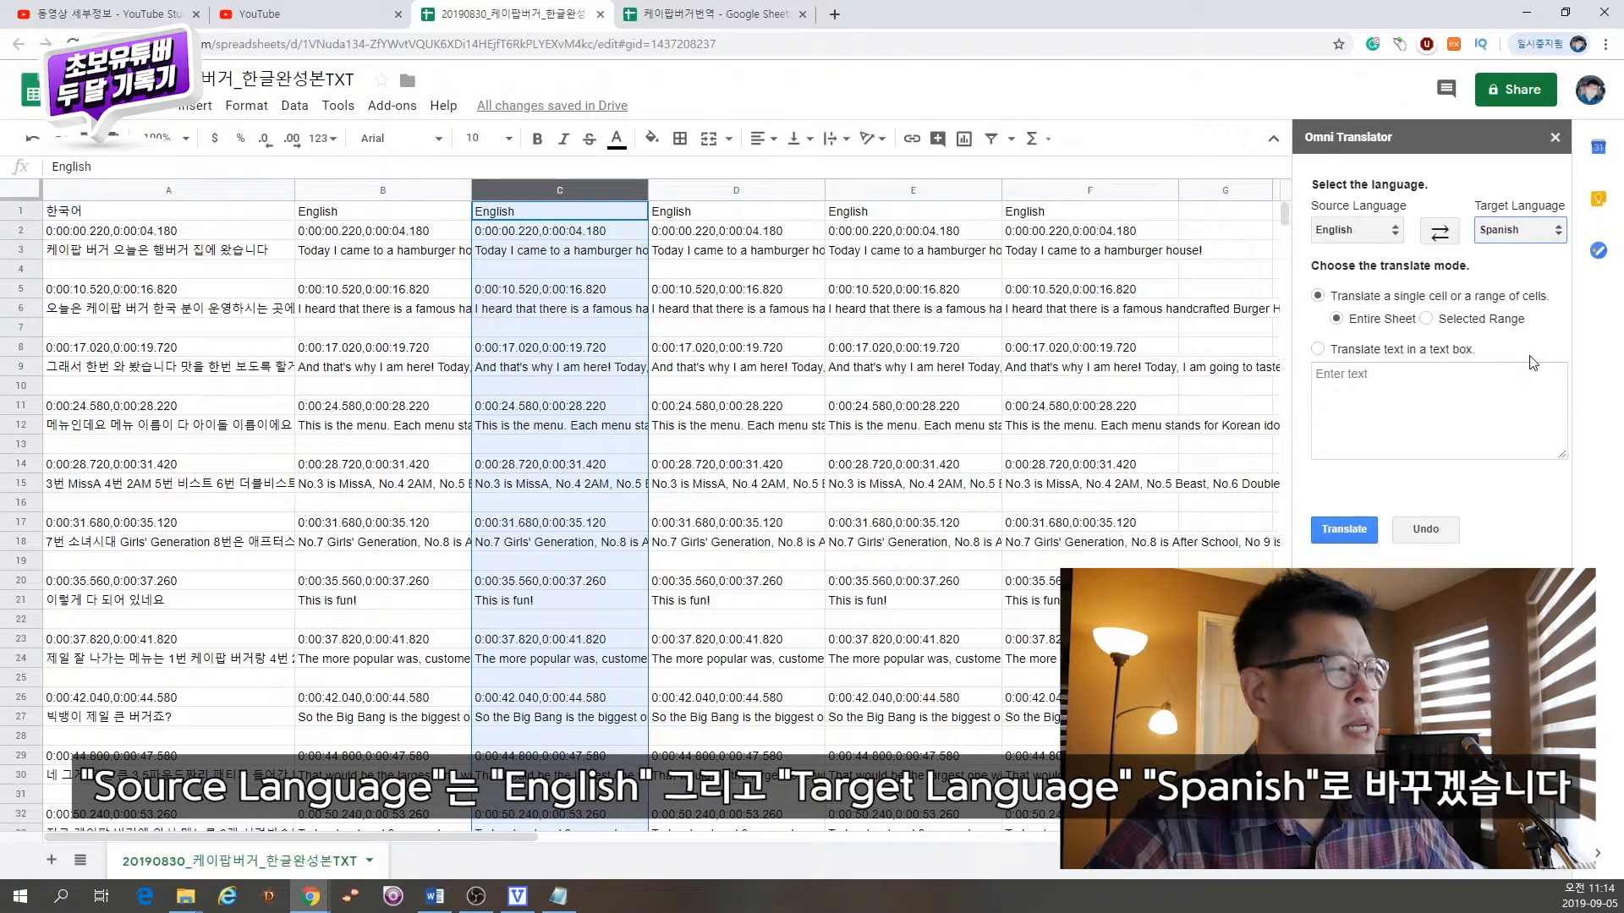
{"action": "left_click", "coordinate": [1429, 321]}
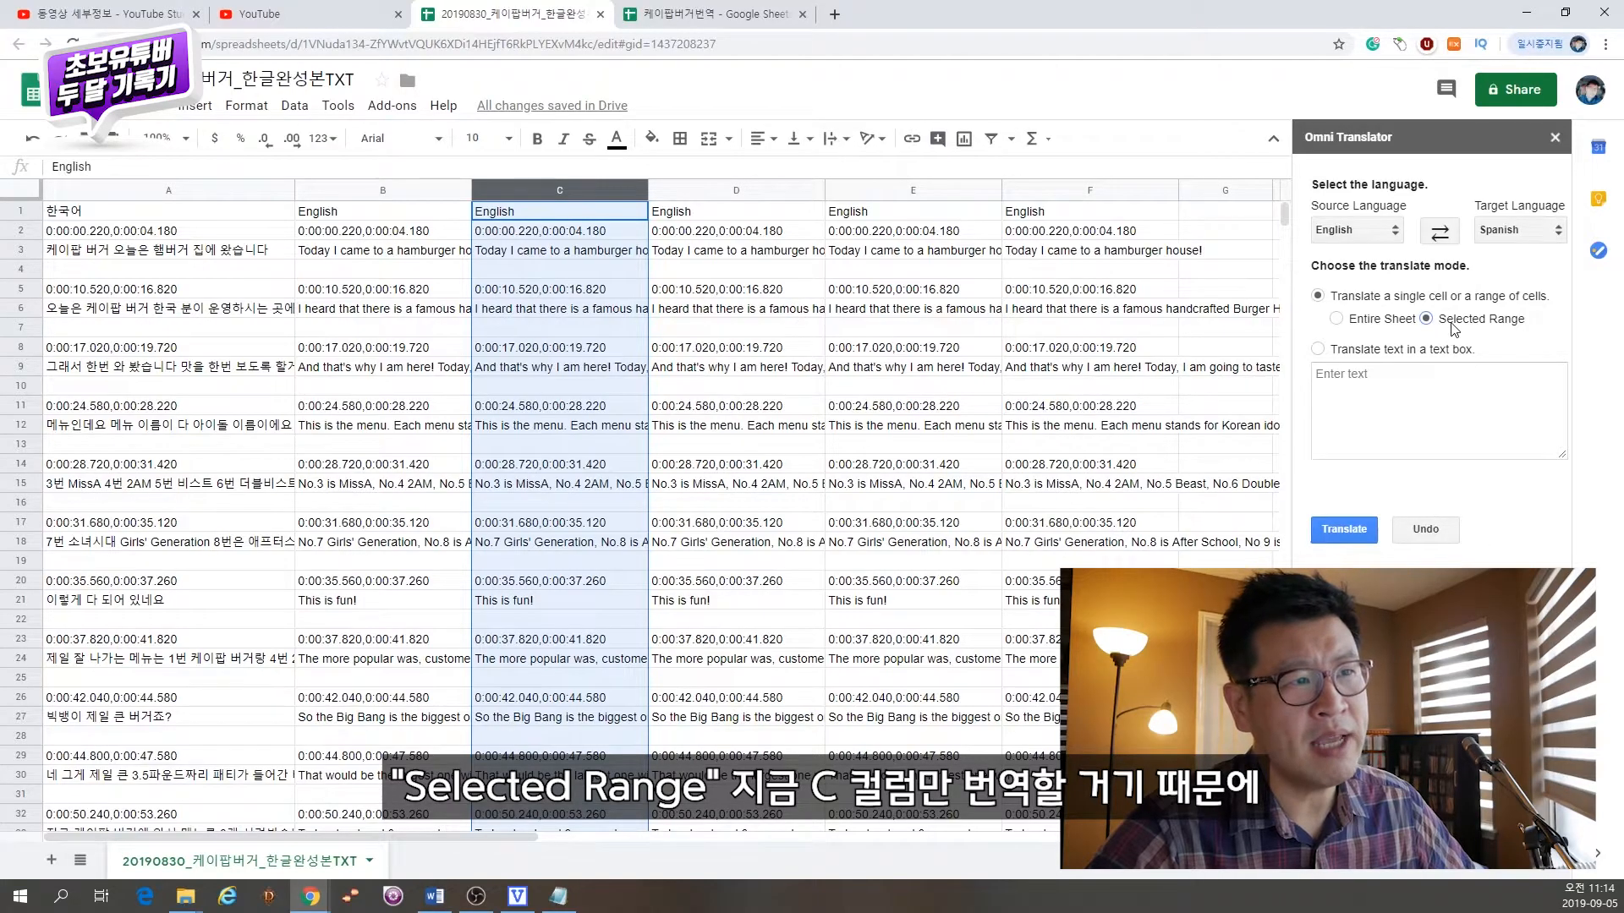
{"action": "left_click", "coordinate": [1352, 530]}
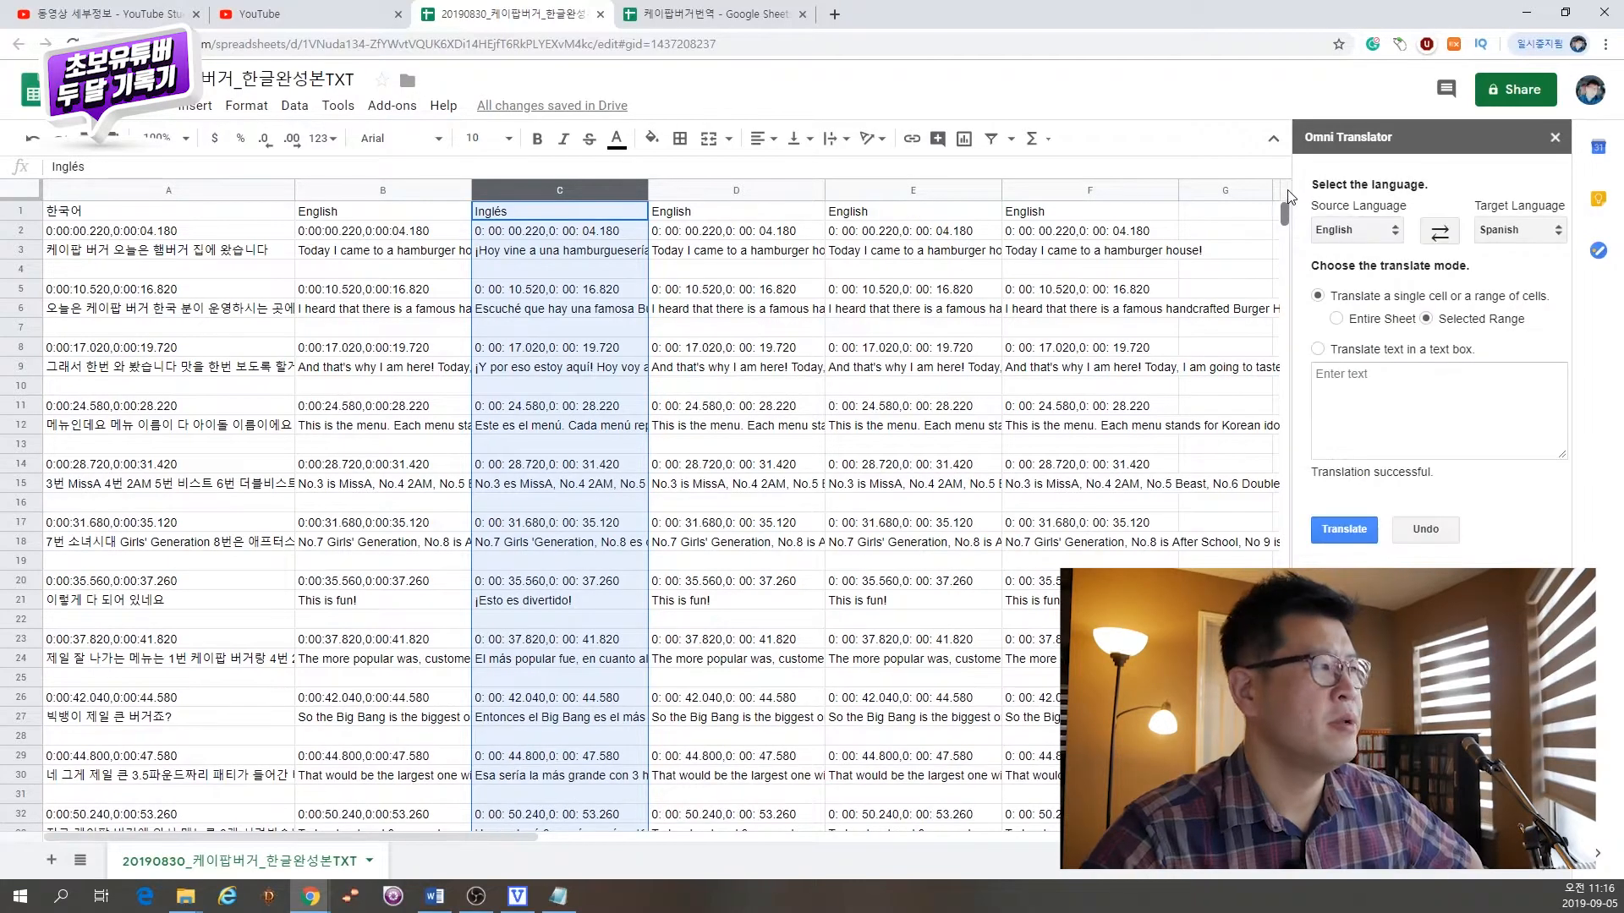
Step: Rename the header in cell C1 to Spanish
{"action": "left_click", "coordinate": [591, 330]}
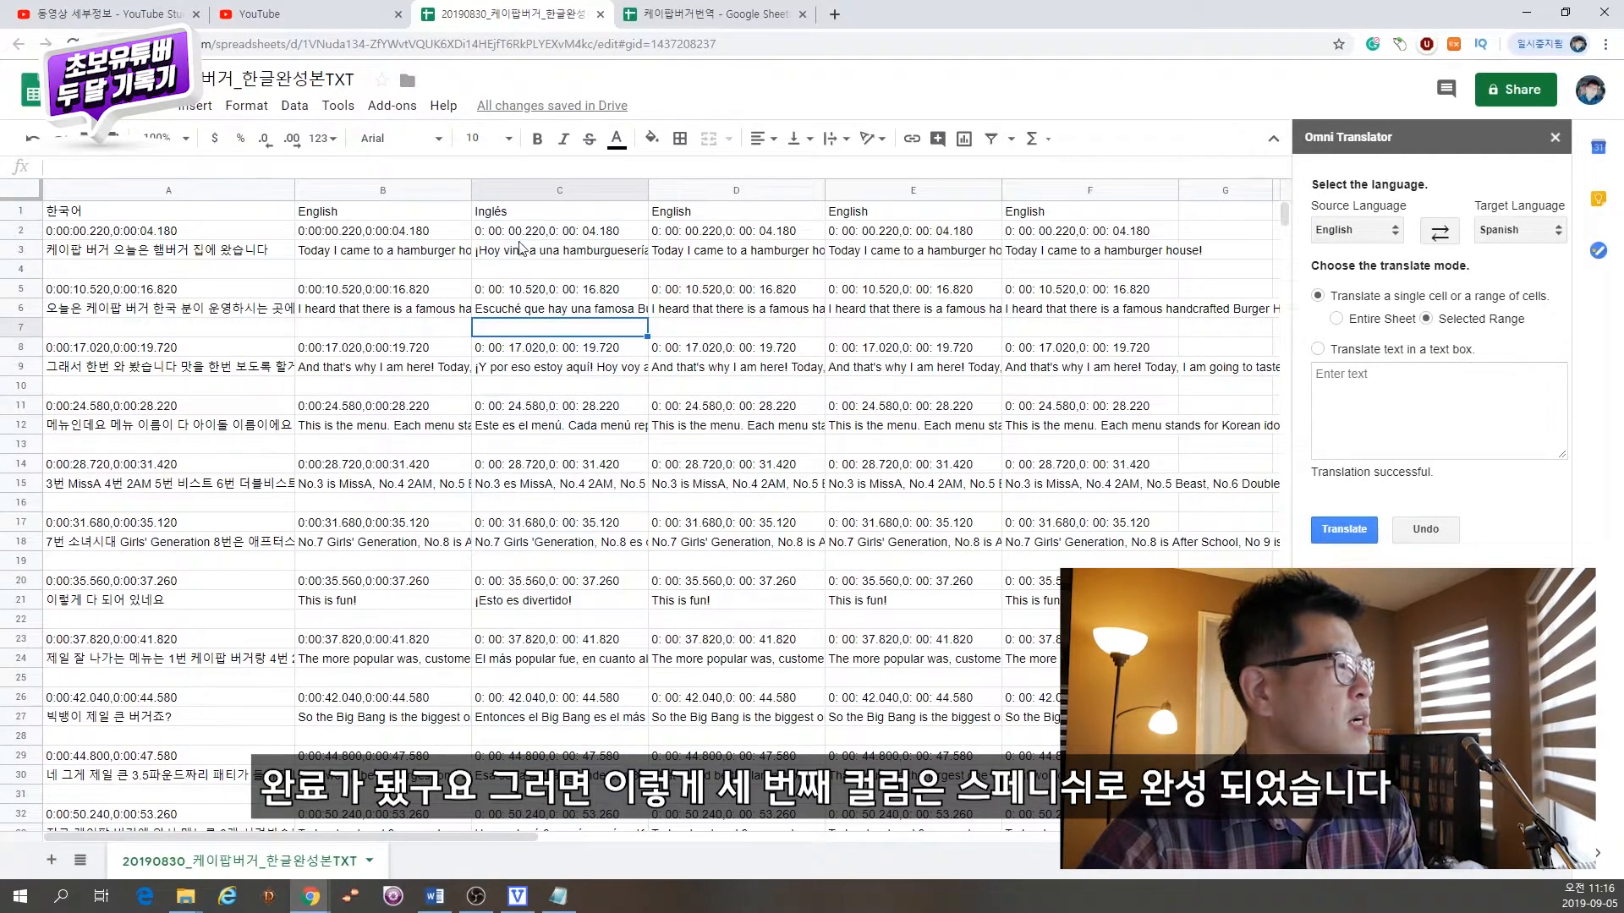
{"action": "left_click", "coordinate": [530, 213]}
{"action": "type", "text": "Spanish"}
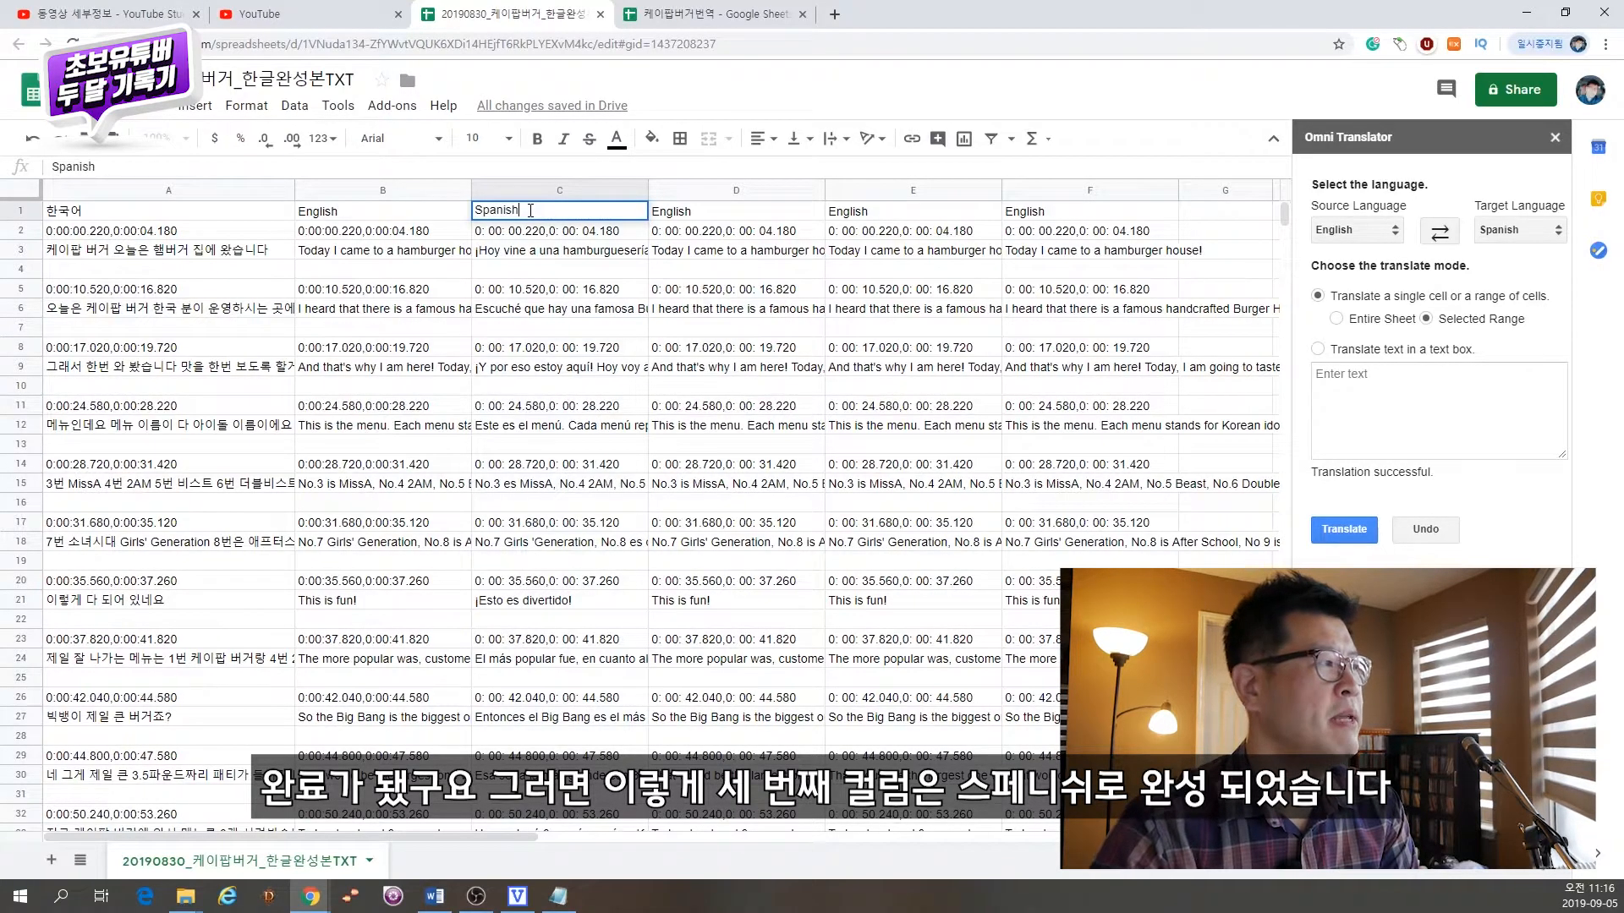
{"action": "key", "text": "Tab"}
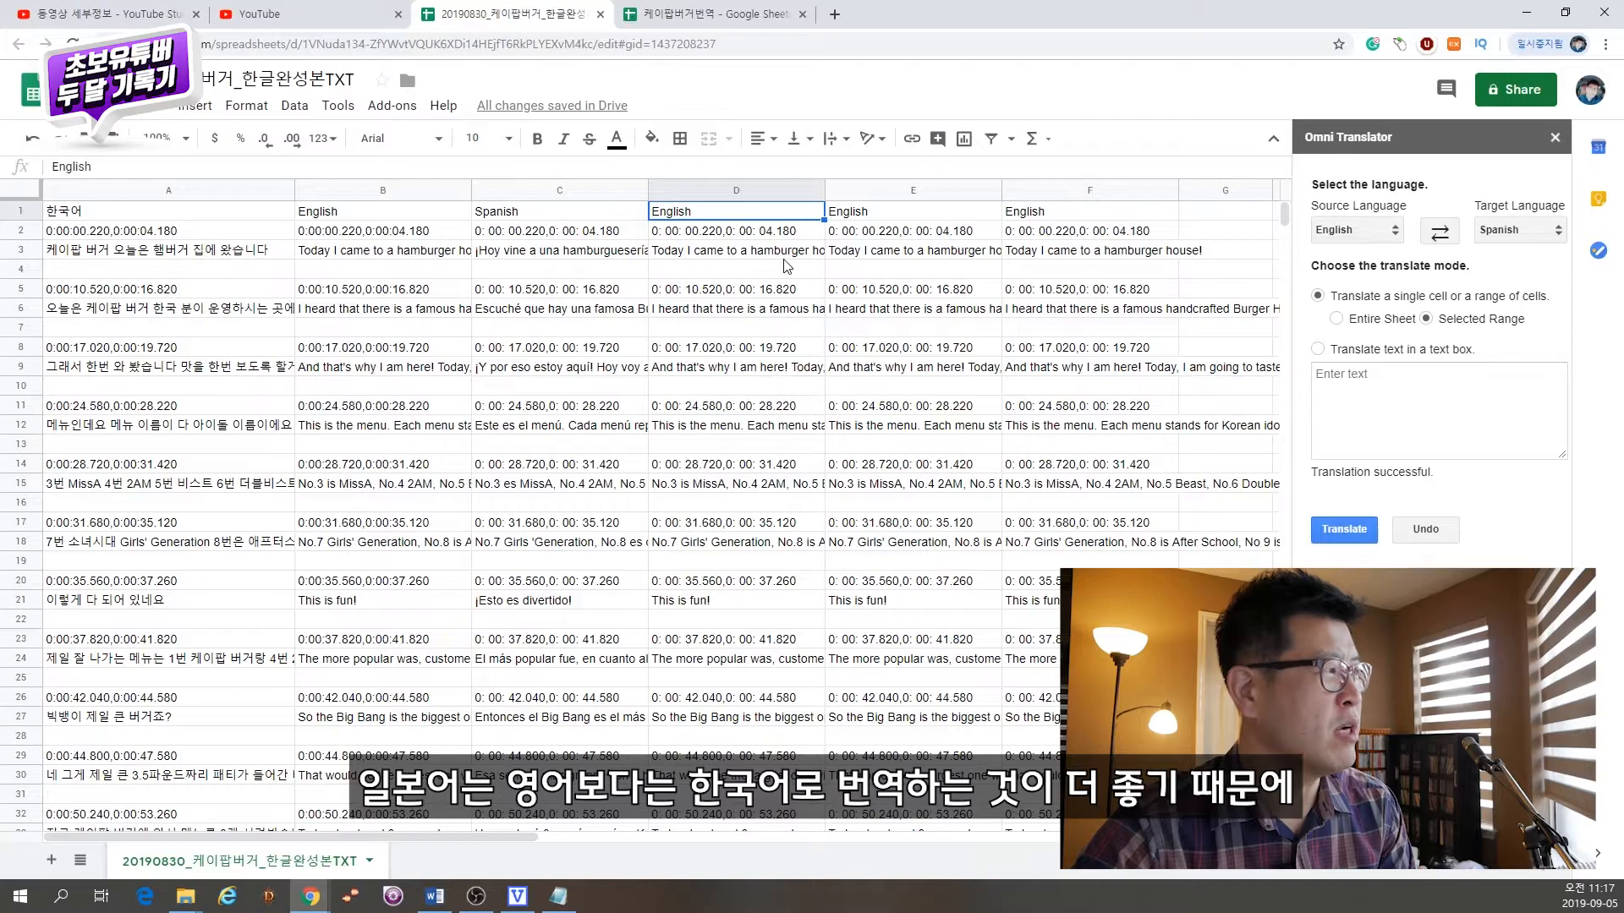
Step: Copy the Korean column A and paste it over column D
{"action": "left_click", "coordinate": [264, 195]}
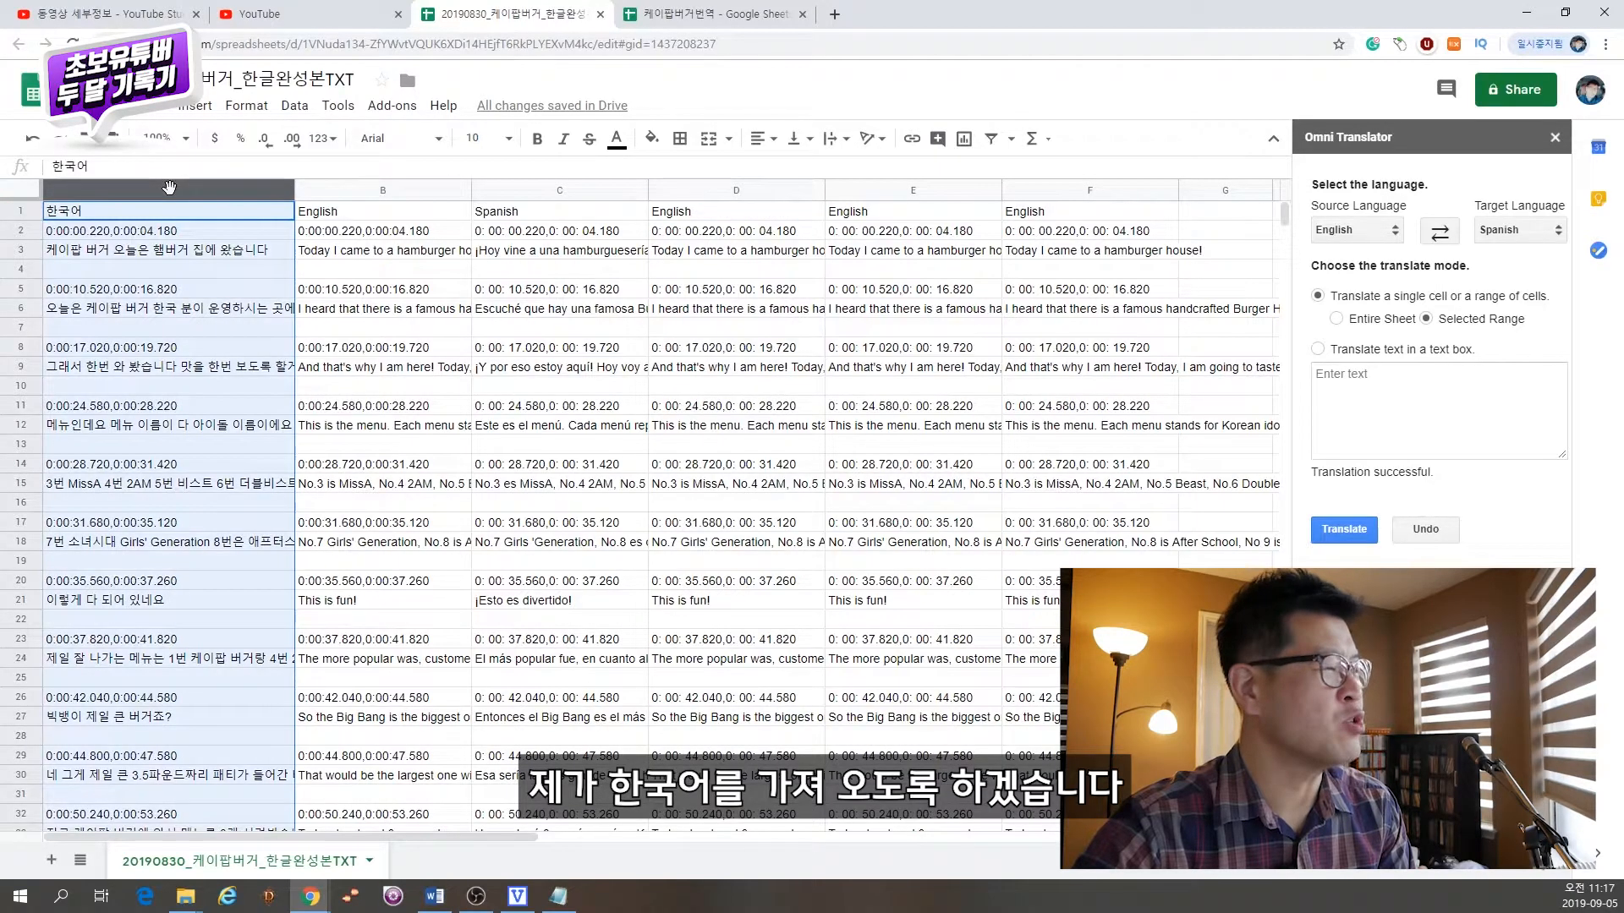
{"action": "left_click", "coordinate": [744, 190]}
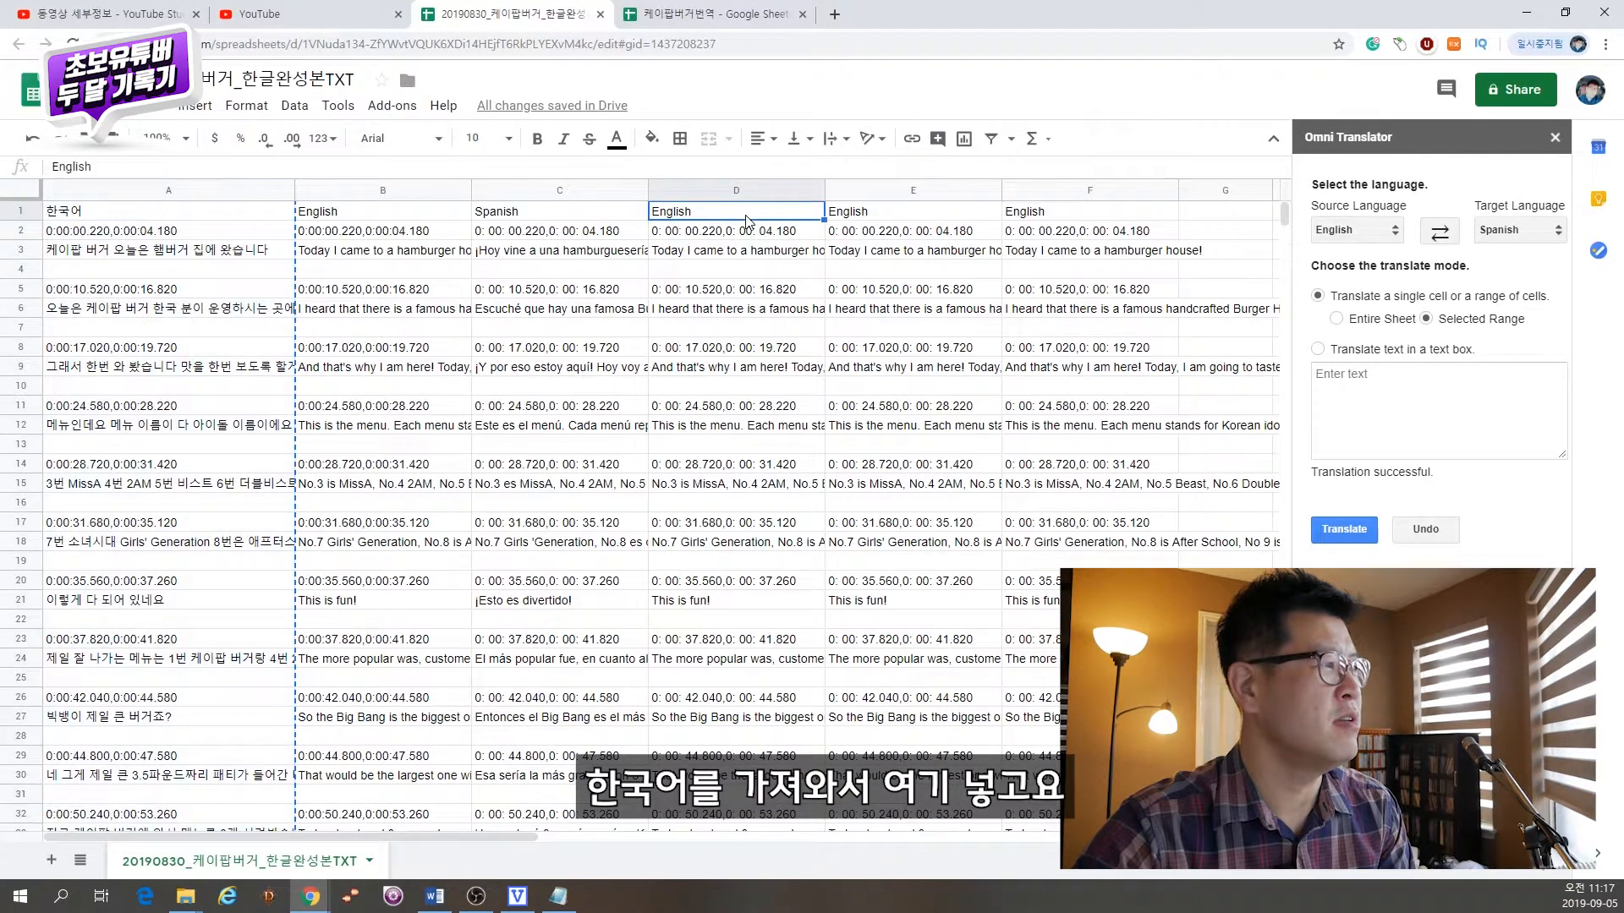
{"action": "key", "text": "ctrl+v"}
Step: Translate column D from Korean to Japanese with Selected Range, and rename its header in D1 to Japanese
{"action": "left_click", "coordinate": [1356, 230]}
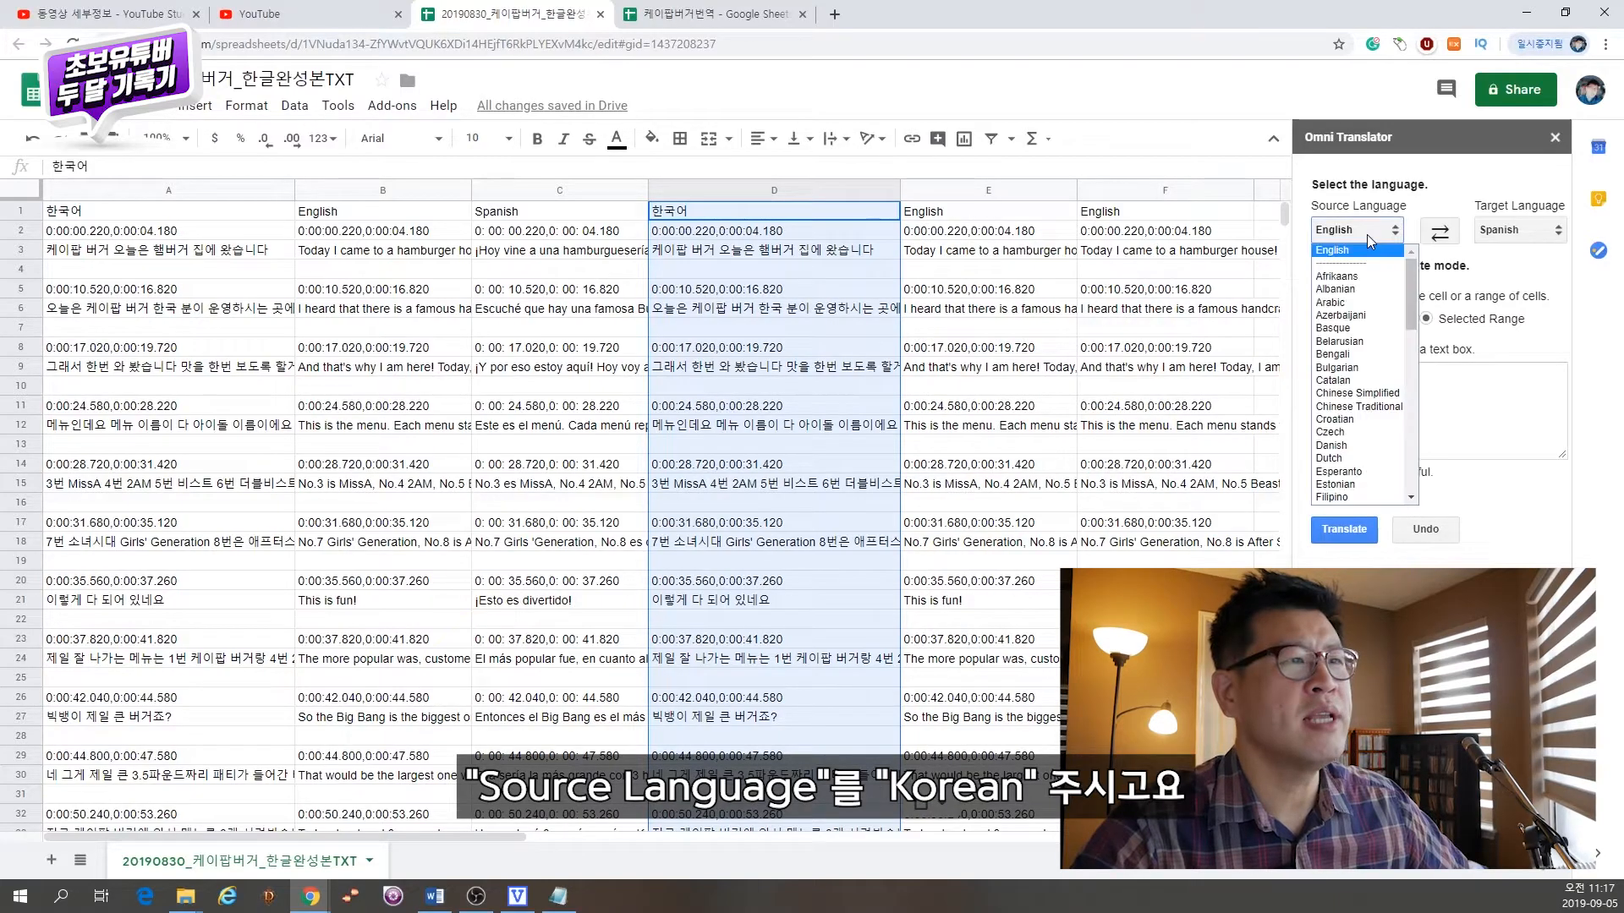
{"action": "scroll", "coordinate": [1362, 381], "scroll_direction": "down", "scroll_amount": 5}
{"action": "left_click", "coordinate": [1345, 447]}
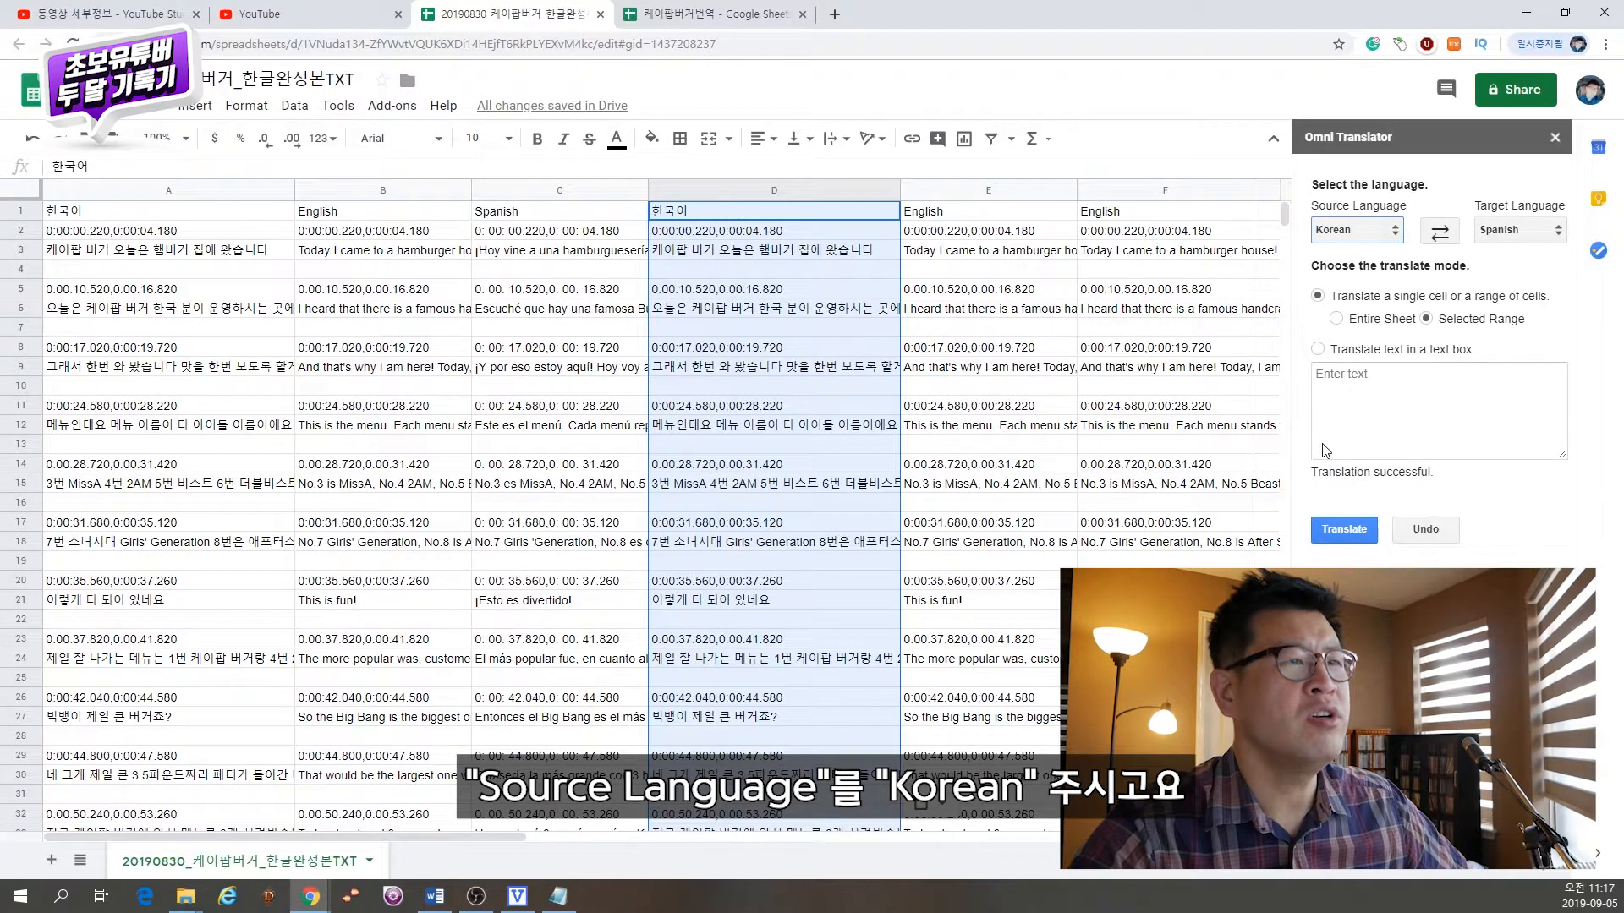
{"action": "left_click", "coordinate": [1526, 233]}
{"action": "left_click", "coordinate": [1512, 342]}
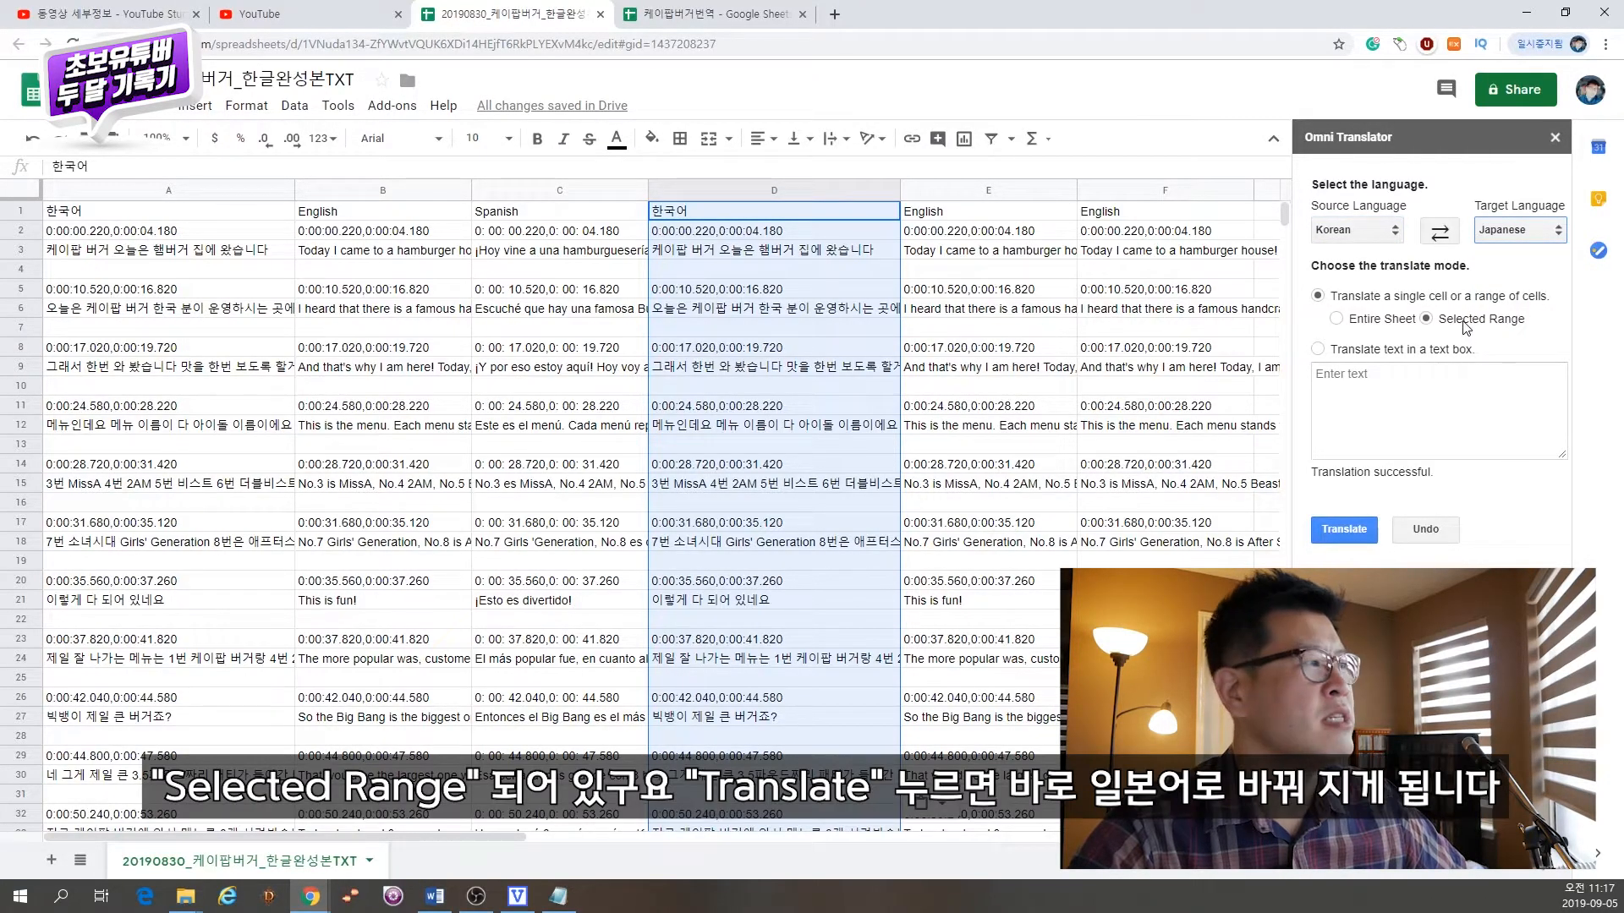
{"action": "left_click", "coordinate": [1327, 533]}
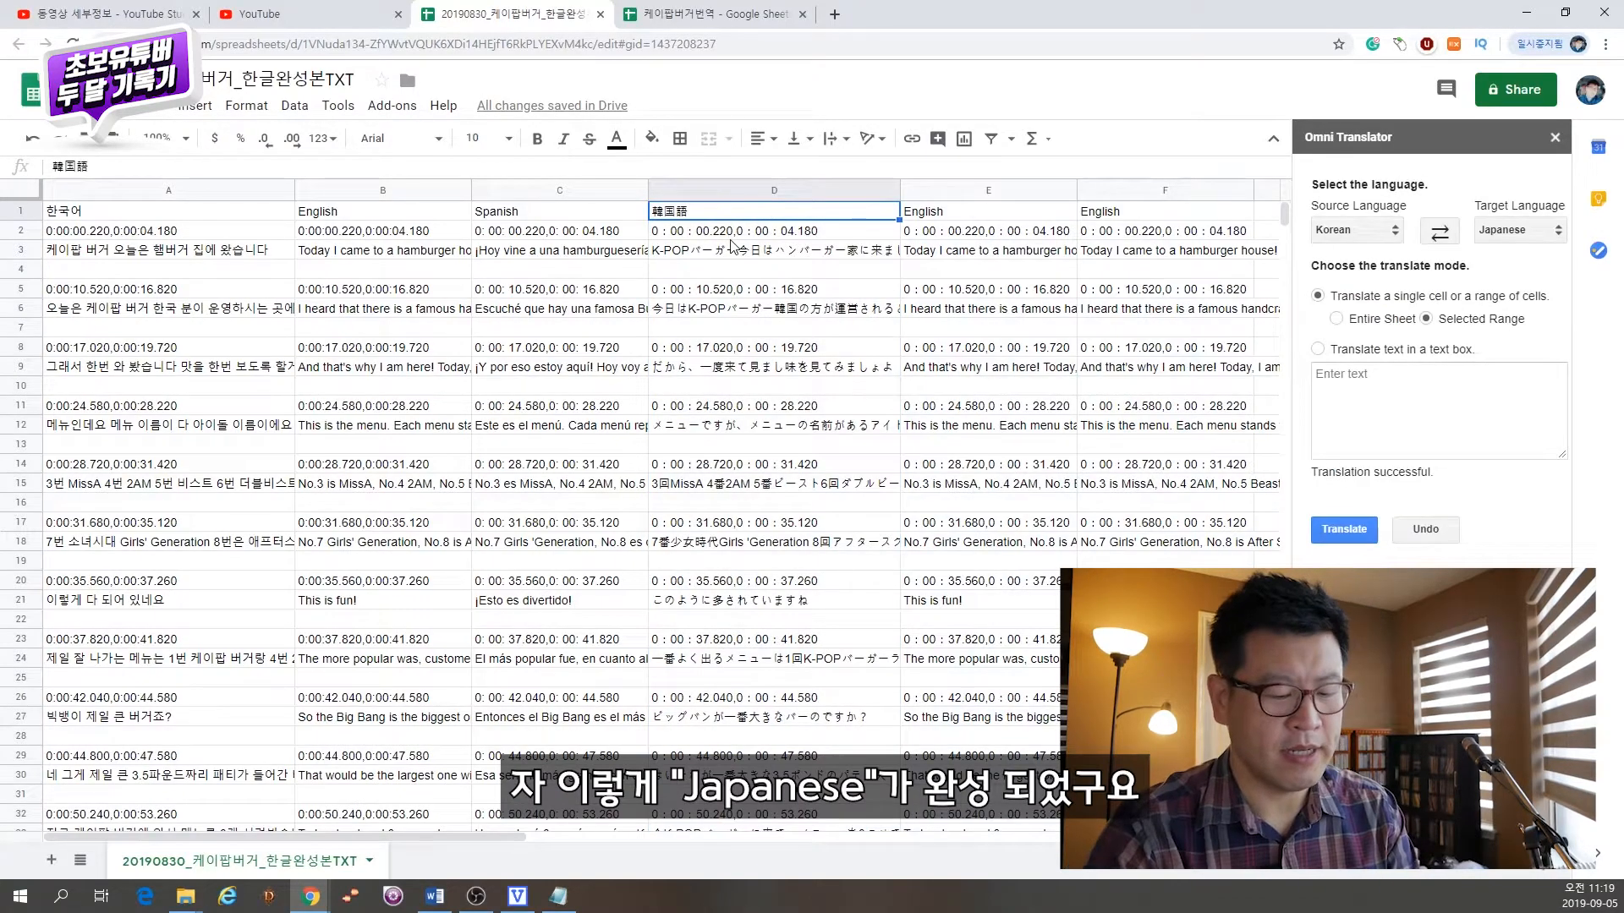
{"action": "type", "text": "Japanese"}
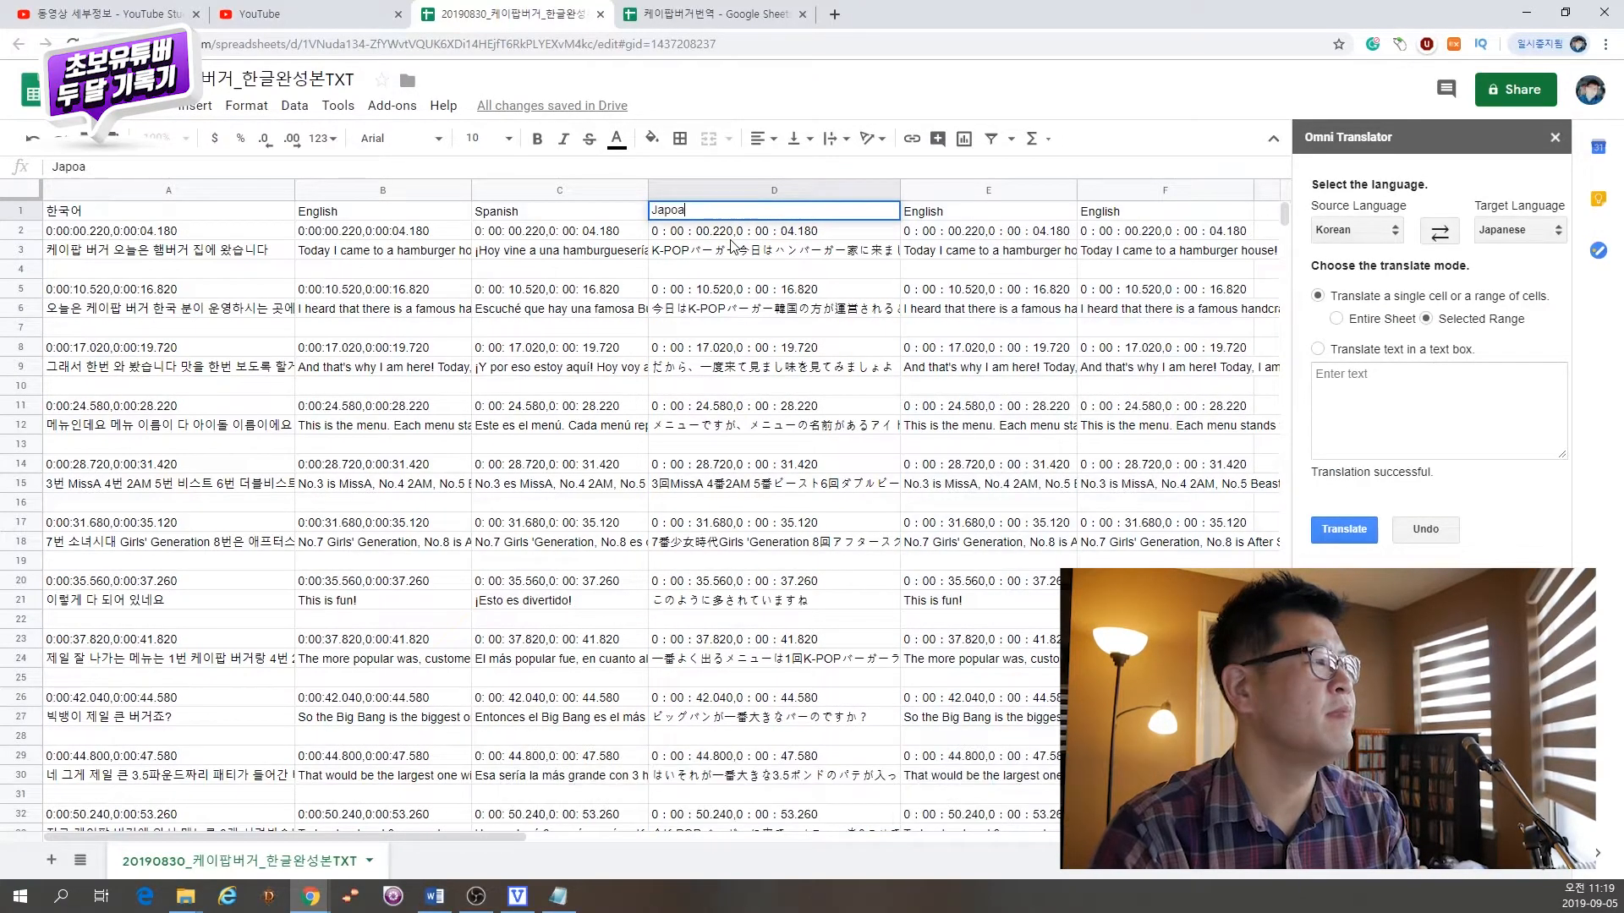
{"action": "key", "text": "Tab"}
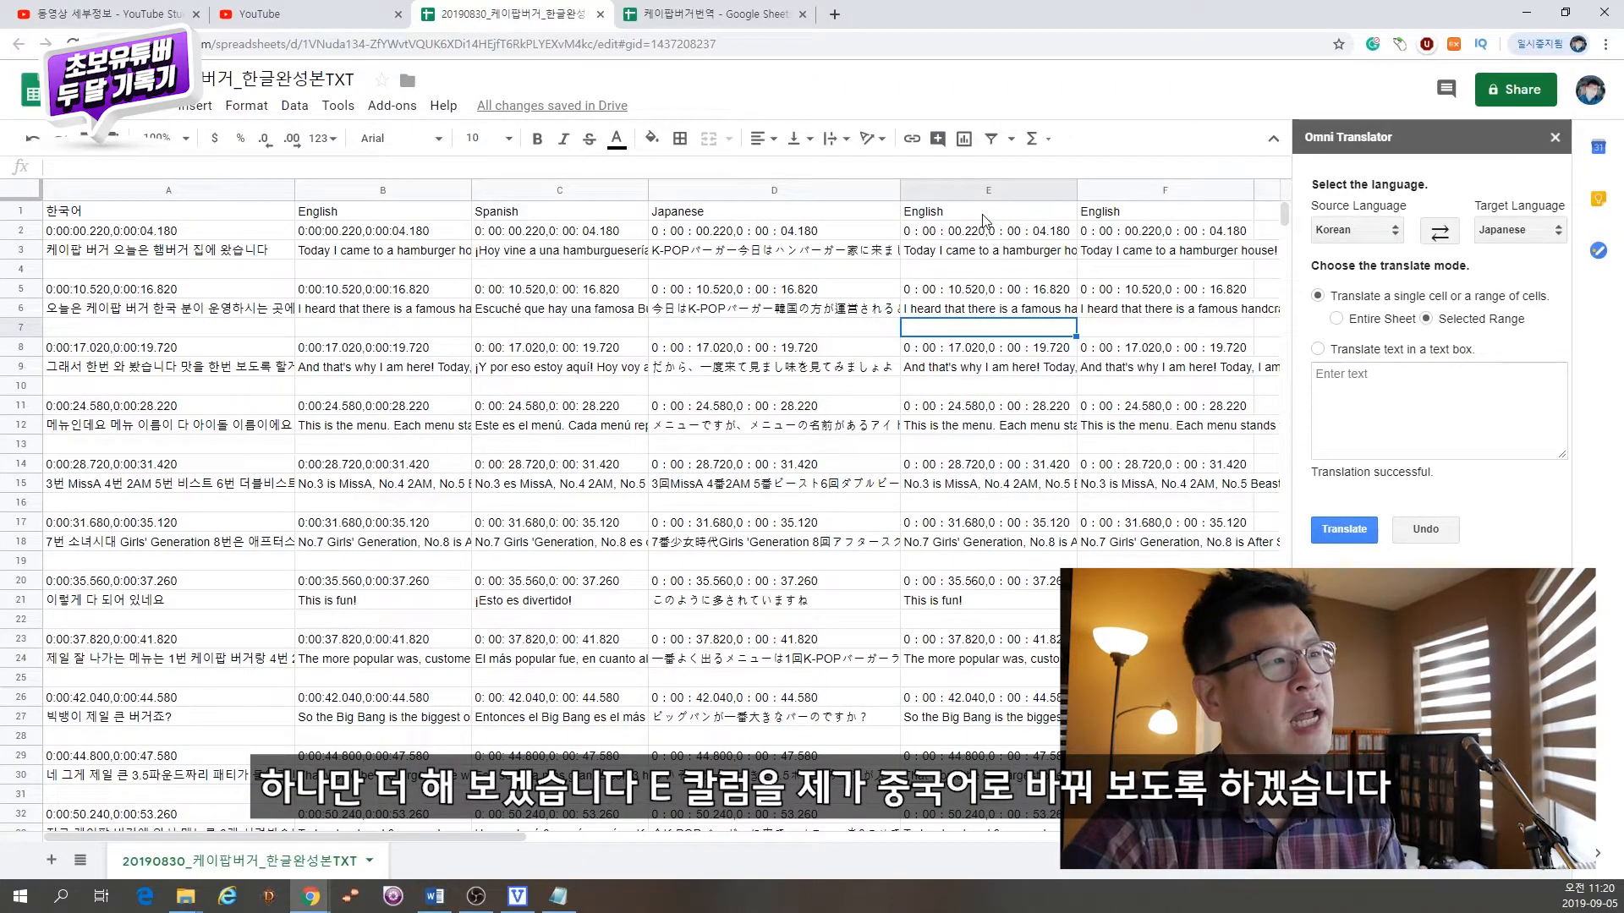
Step: Translate column E from English to Chinese Simplified using the Selected Range mode
{"action": "left_click", "coordinate": [981, 193]}
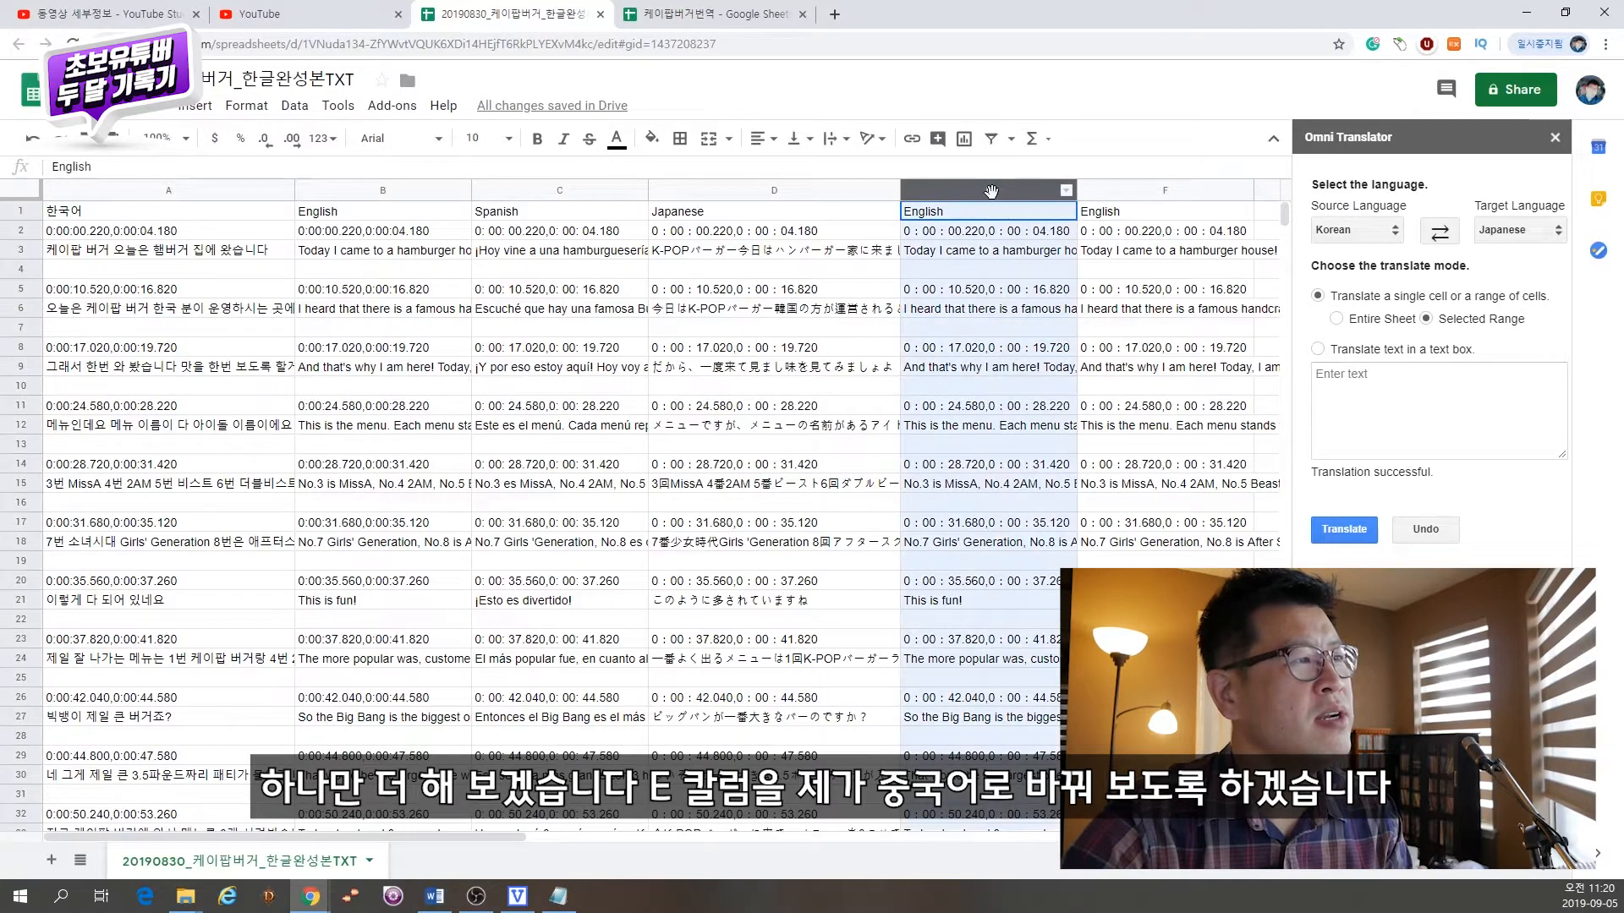
{"action": "left_click", "coordinate": [1372, 235]}
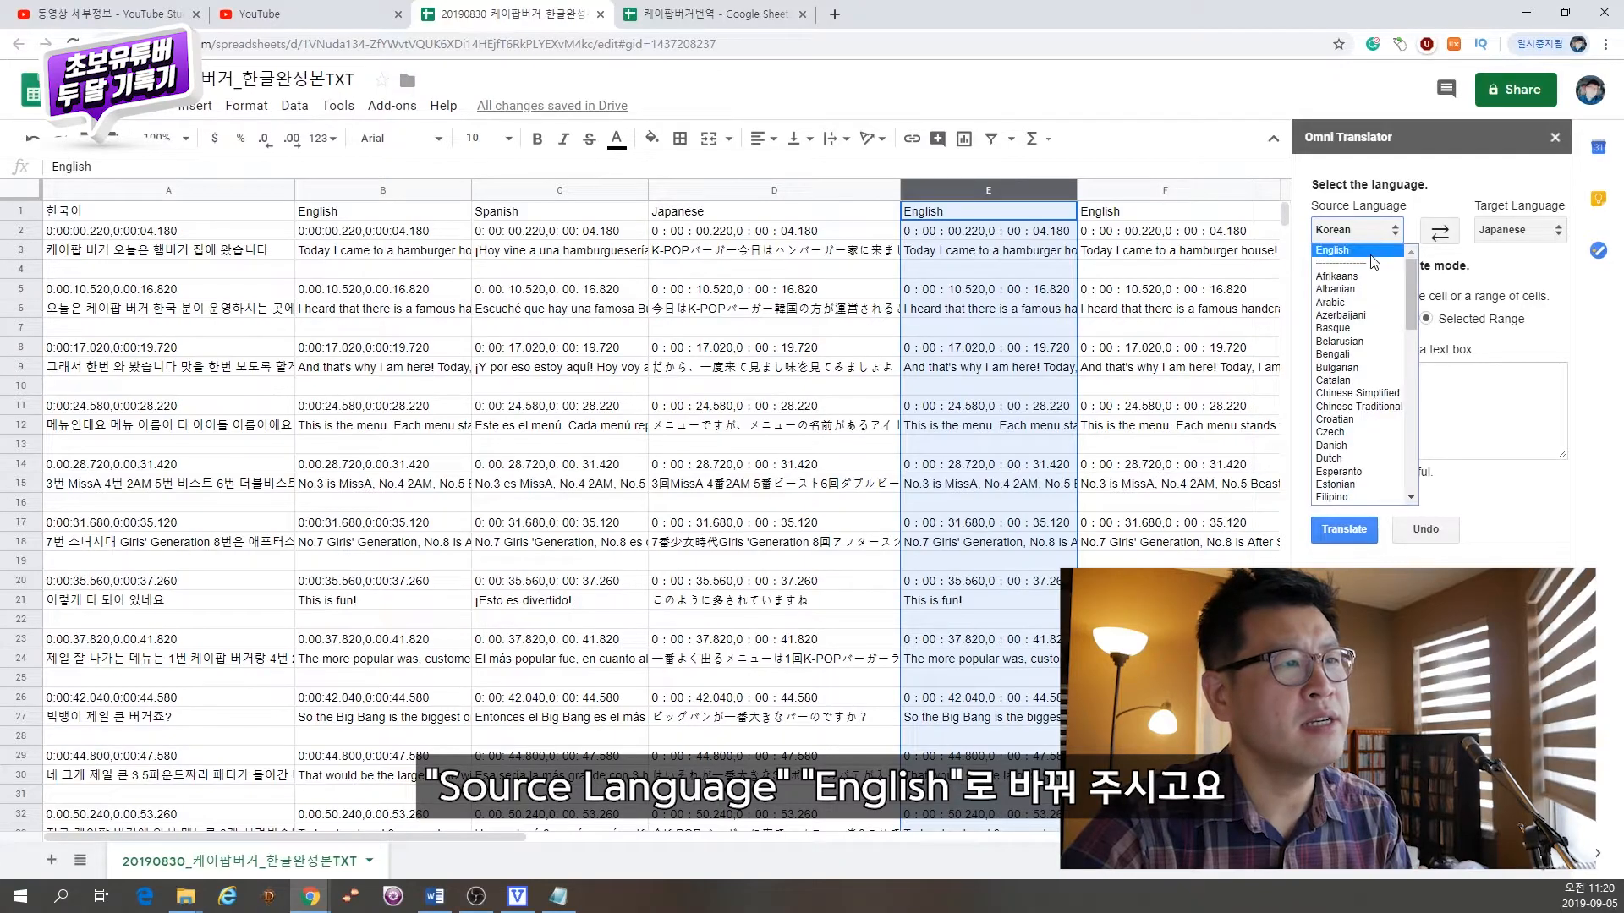
{"action": "left_click", "coordinate": [1371, 254]}
{"action": "left_click", "coordinate": [1519, 230]}
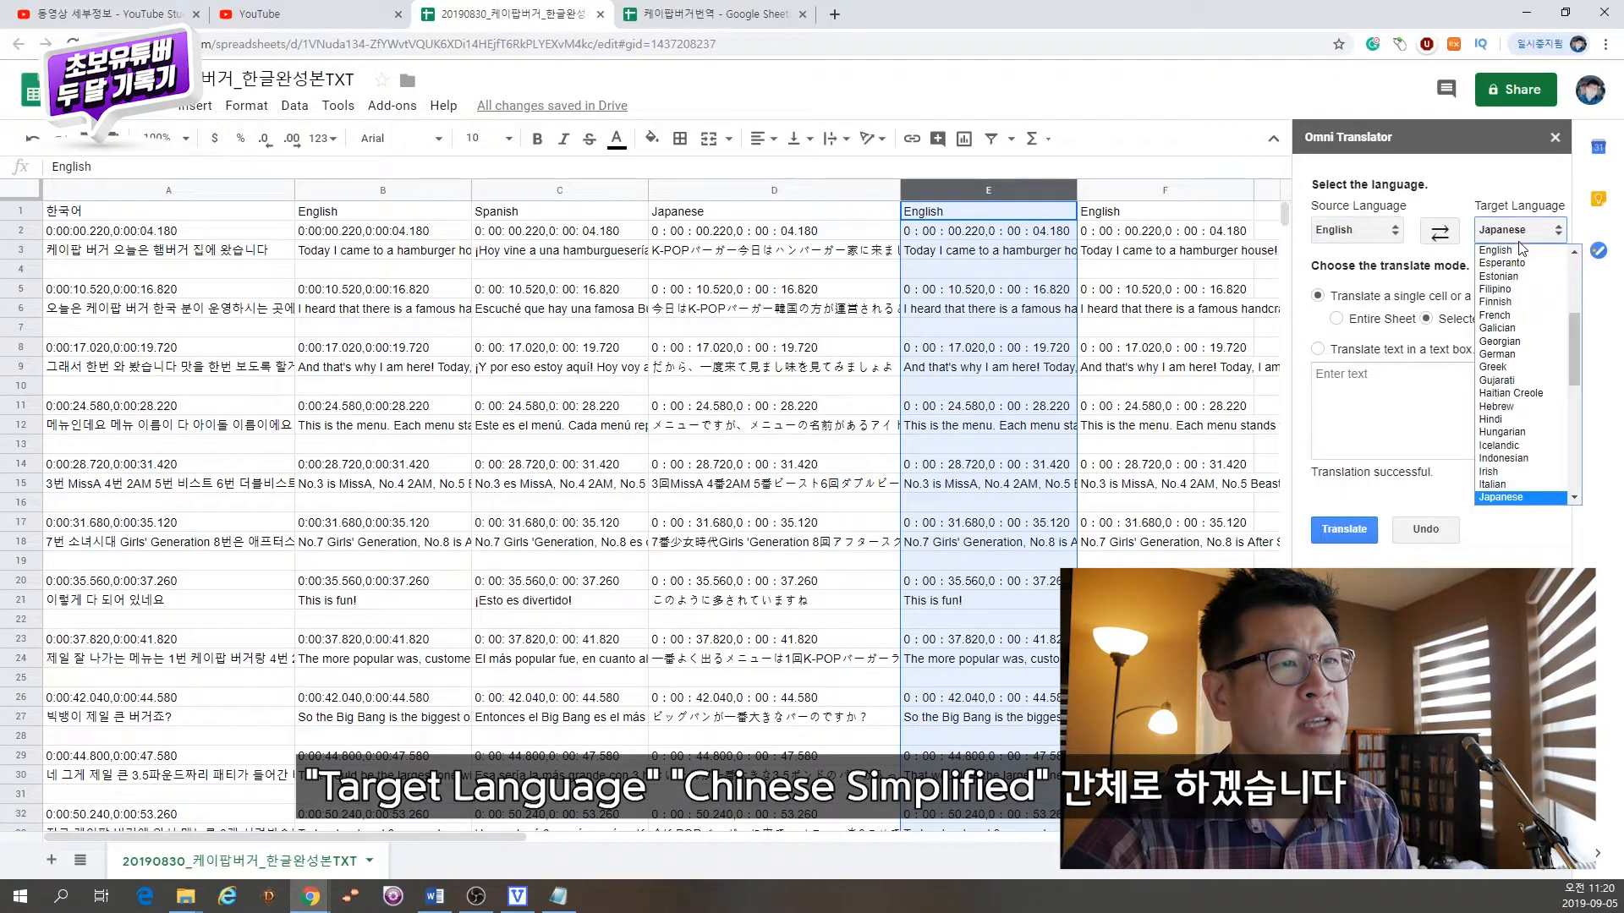
{"action": "scroll", "coordinate": [1573, 351], "scroll_direction": "up", "scroll_amount": 5}
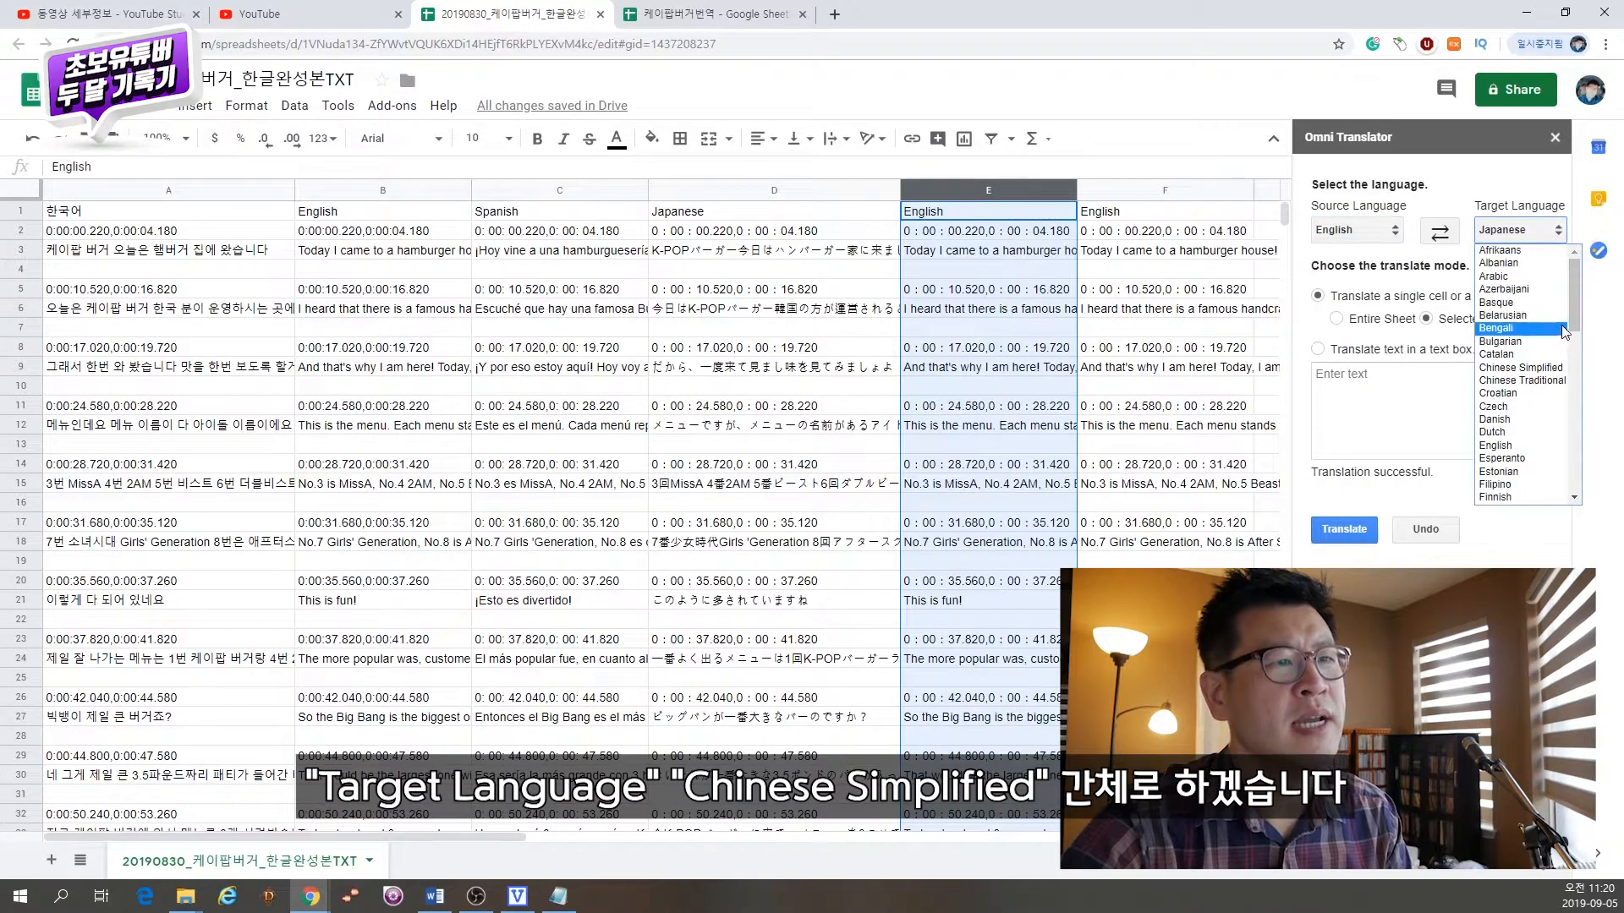
{"action": "left_click", "coordinate": [1552, 371]}
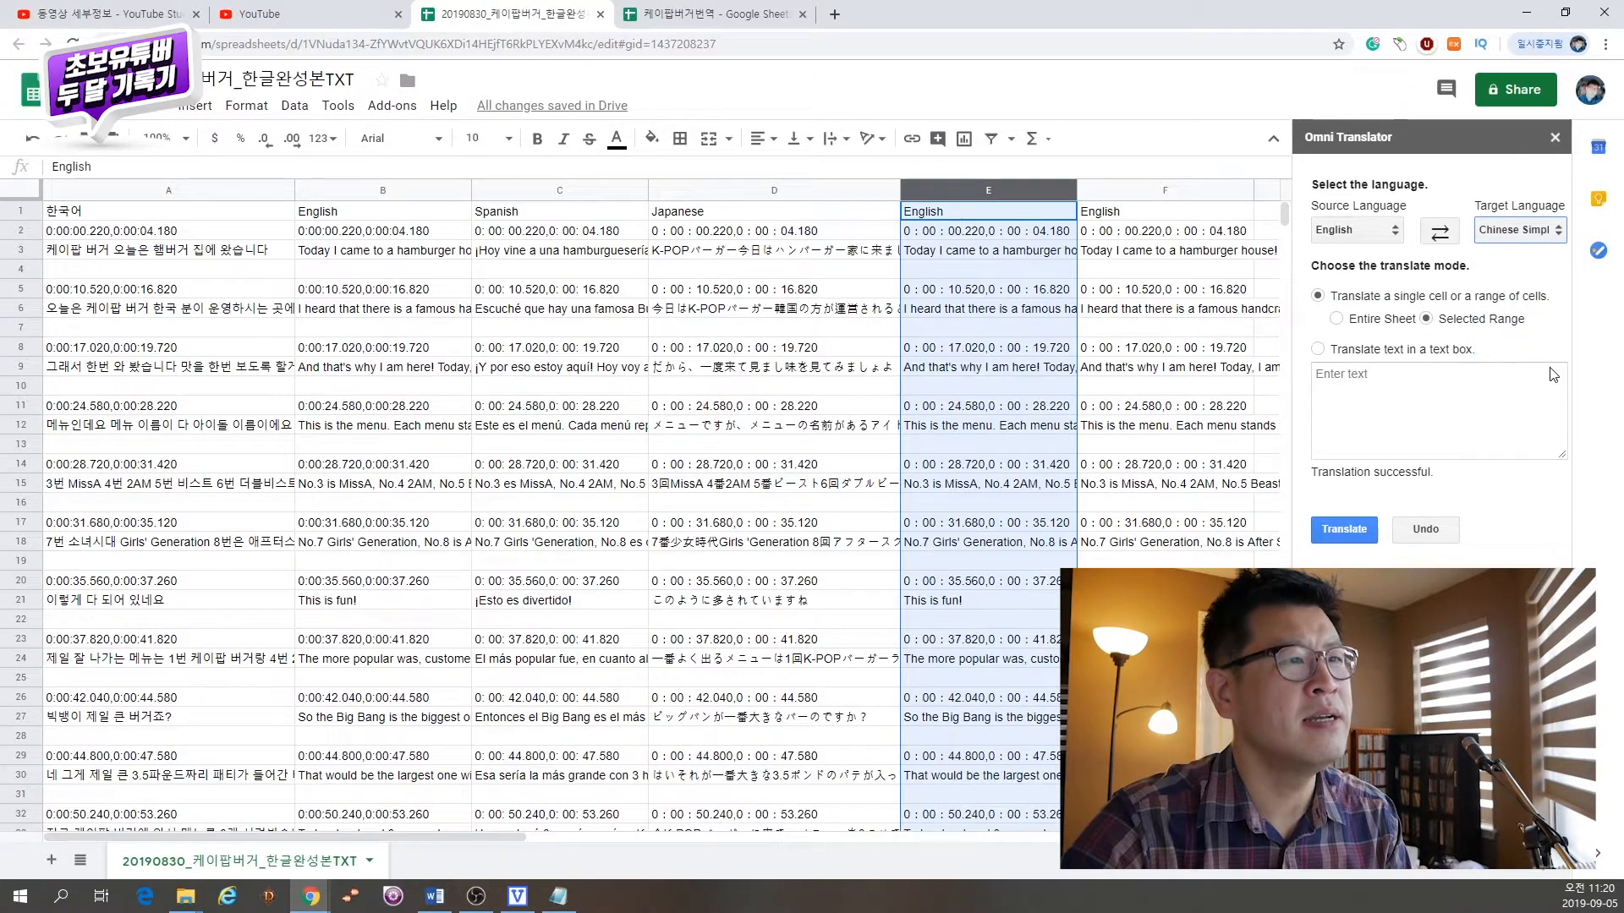
{"action": "left_click", "coordinate": [1360, 531]}
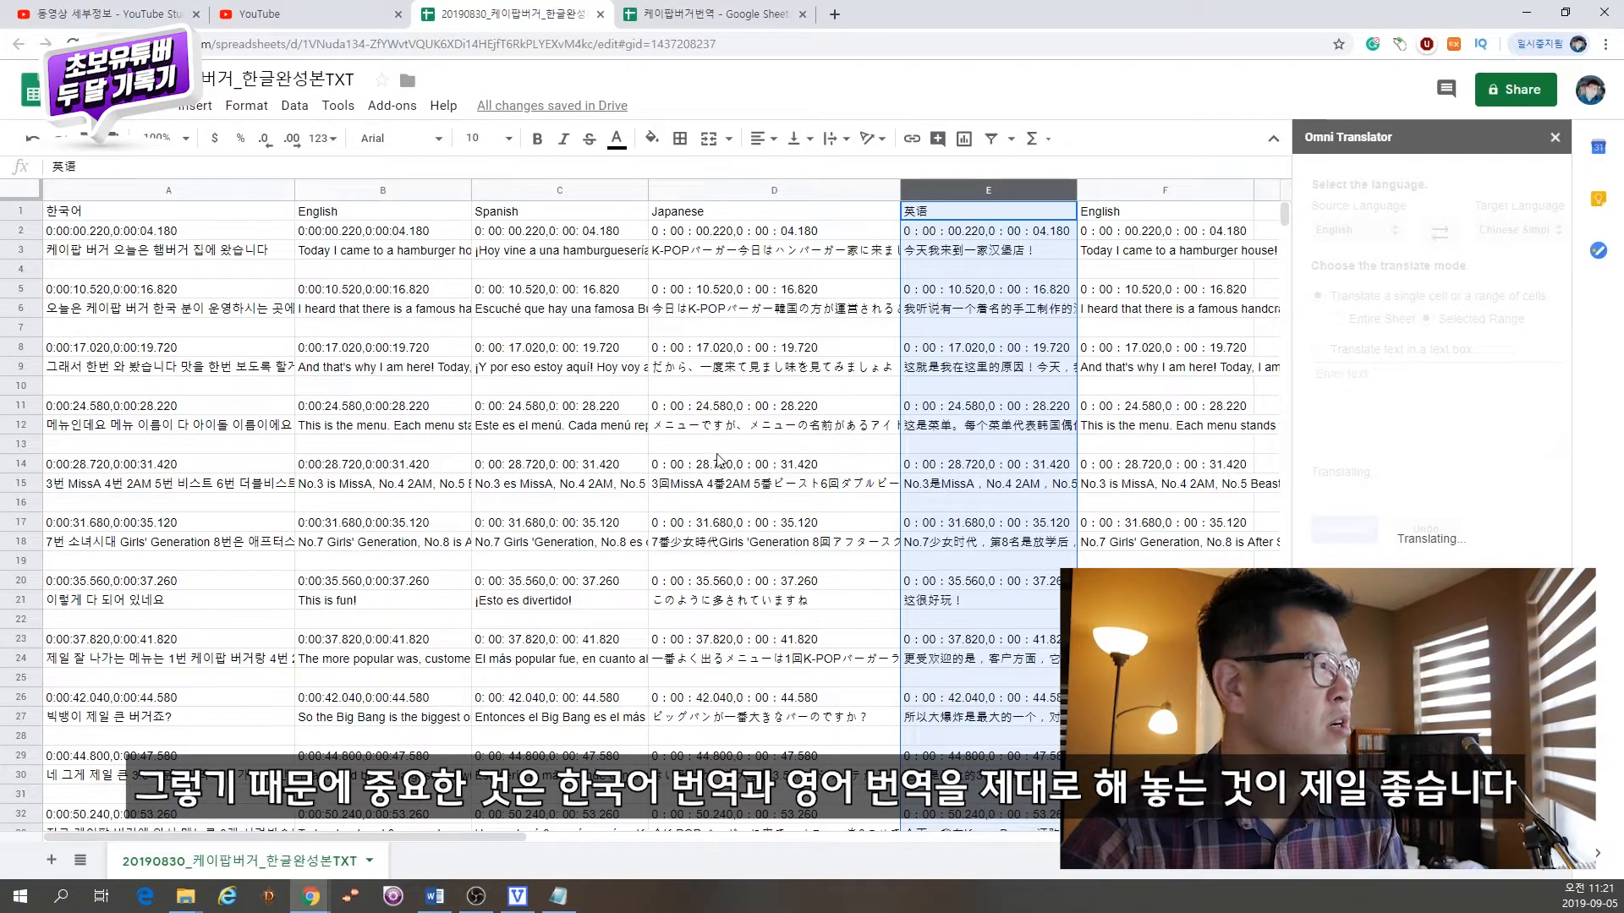
Step: Clear the remaining English column F and auto-fit the width of column E
{"action": "left_click", "coordinate": [162, 217]}
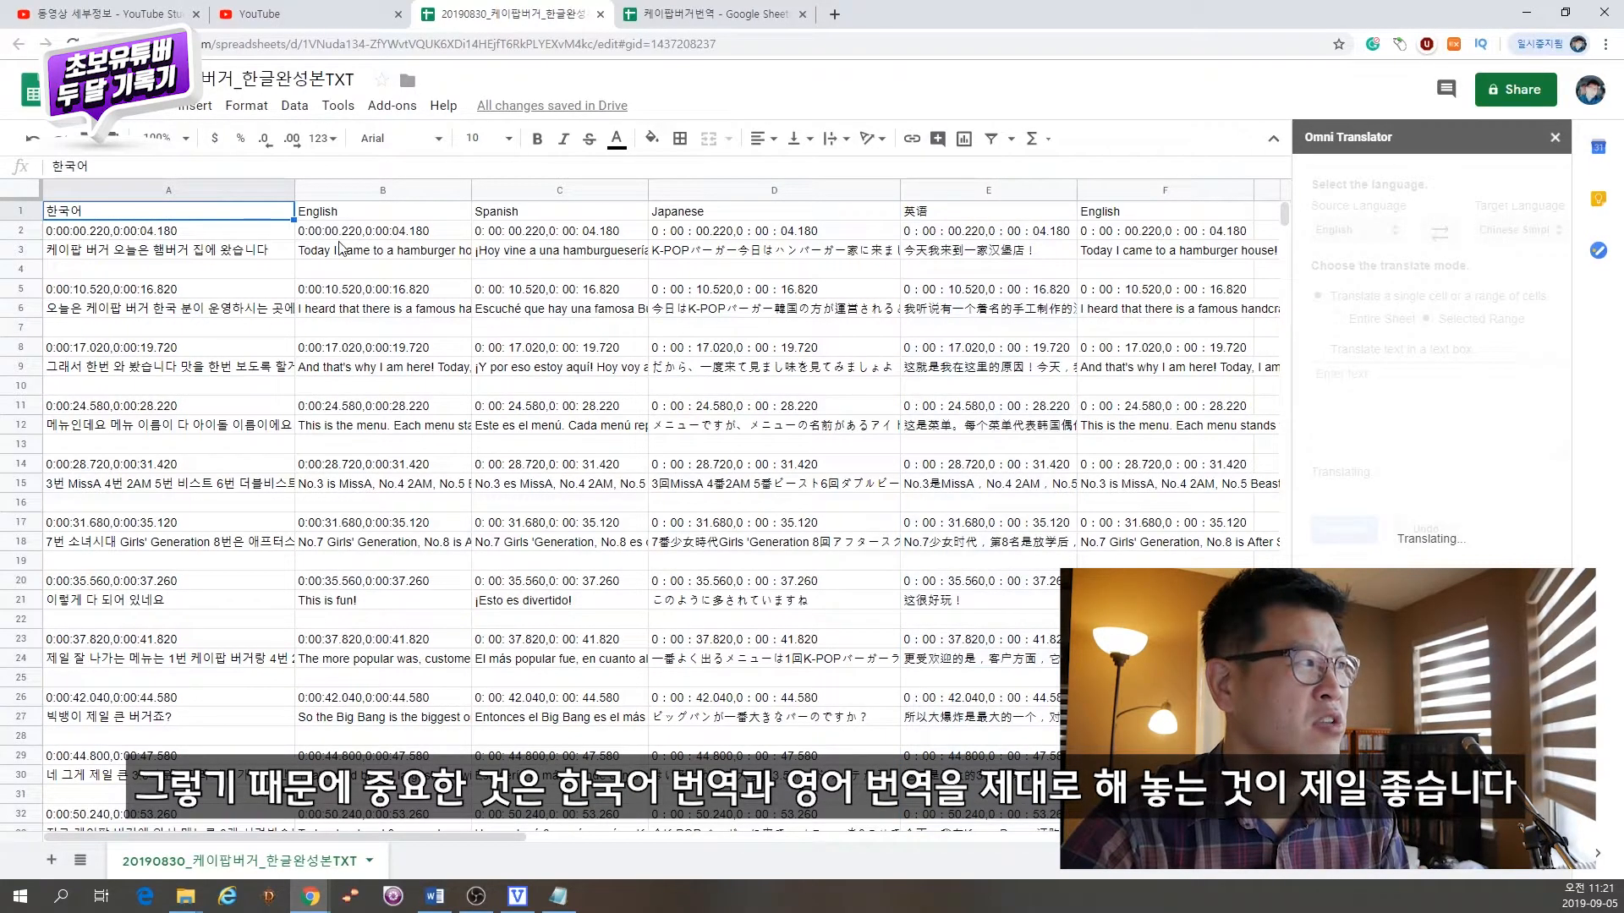
{"action": "left_click", "coordinate": [347, 216]}
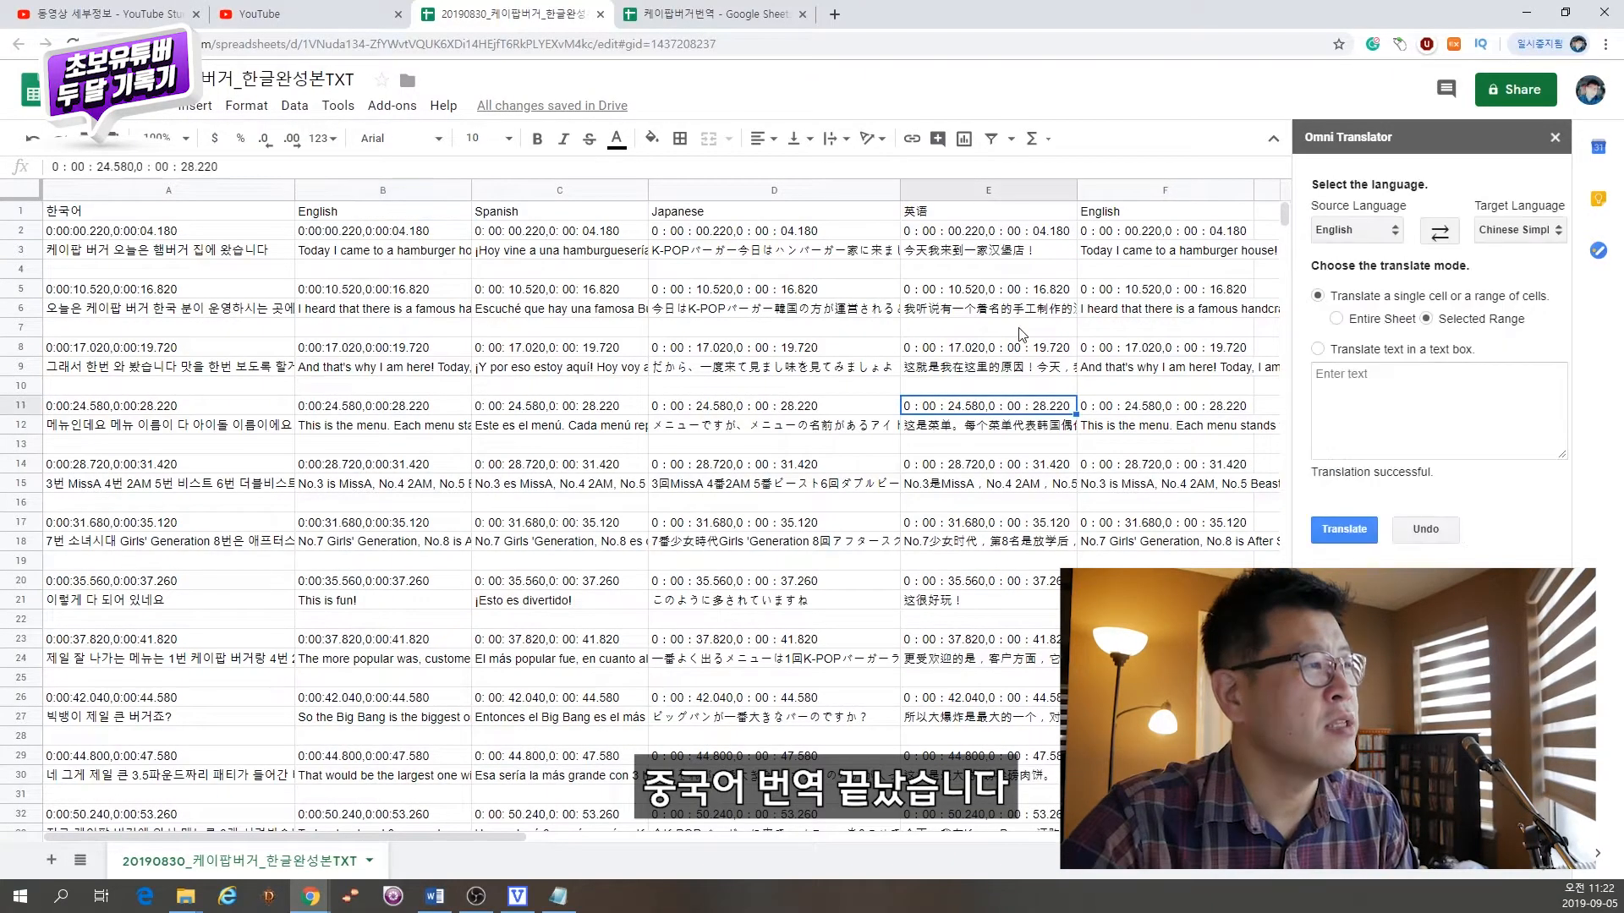
{"action": "left_click", "coordinate": [1163, 188]}
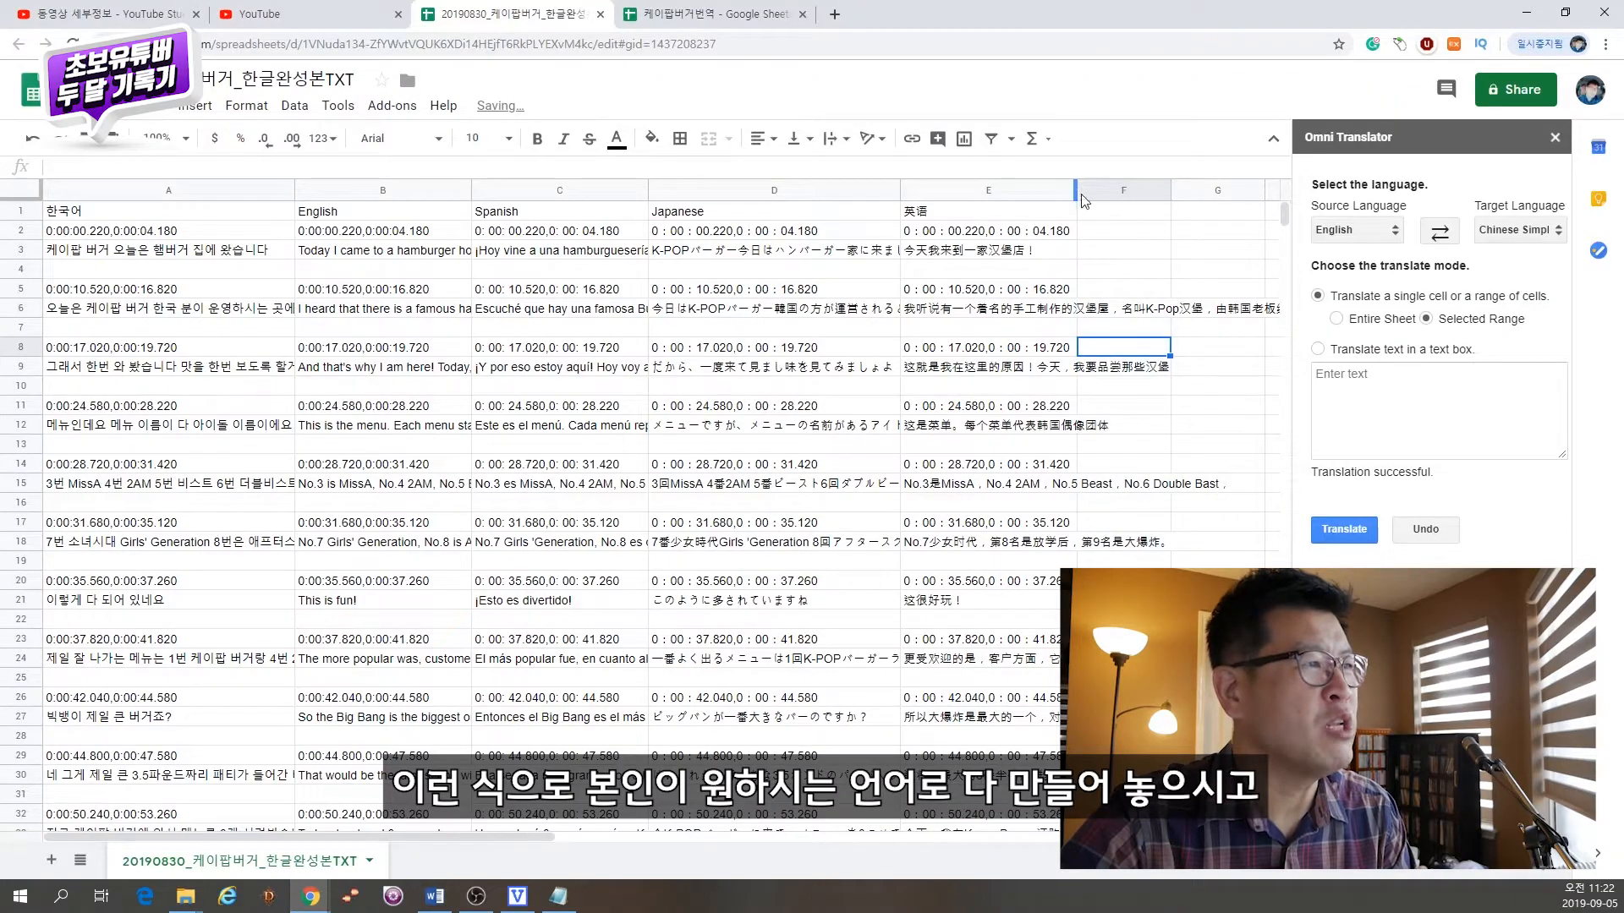
{"action": "double_click", "coordinate": [1075, 196]}
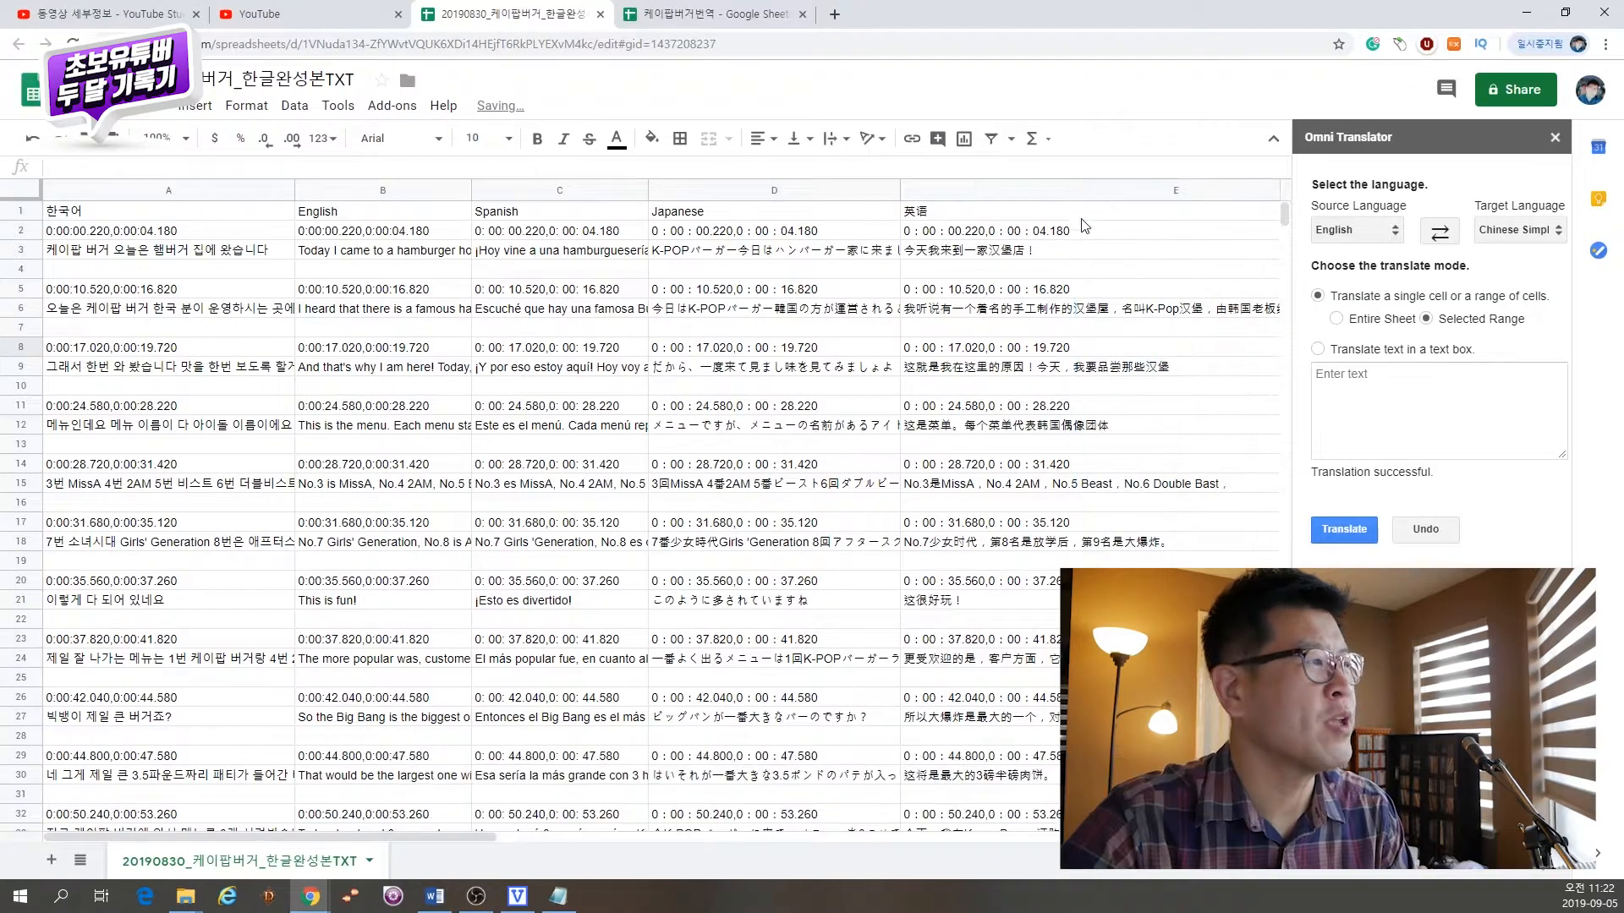
Step: Review the fully translated 케이팝버거번역 spreadsheet and compare the timecode formatting in cells A2 and C2
{"action": "left_click", "coordinate": [719, 14]}
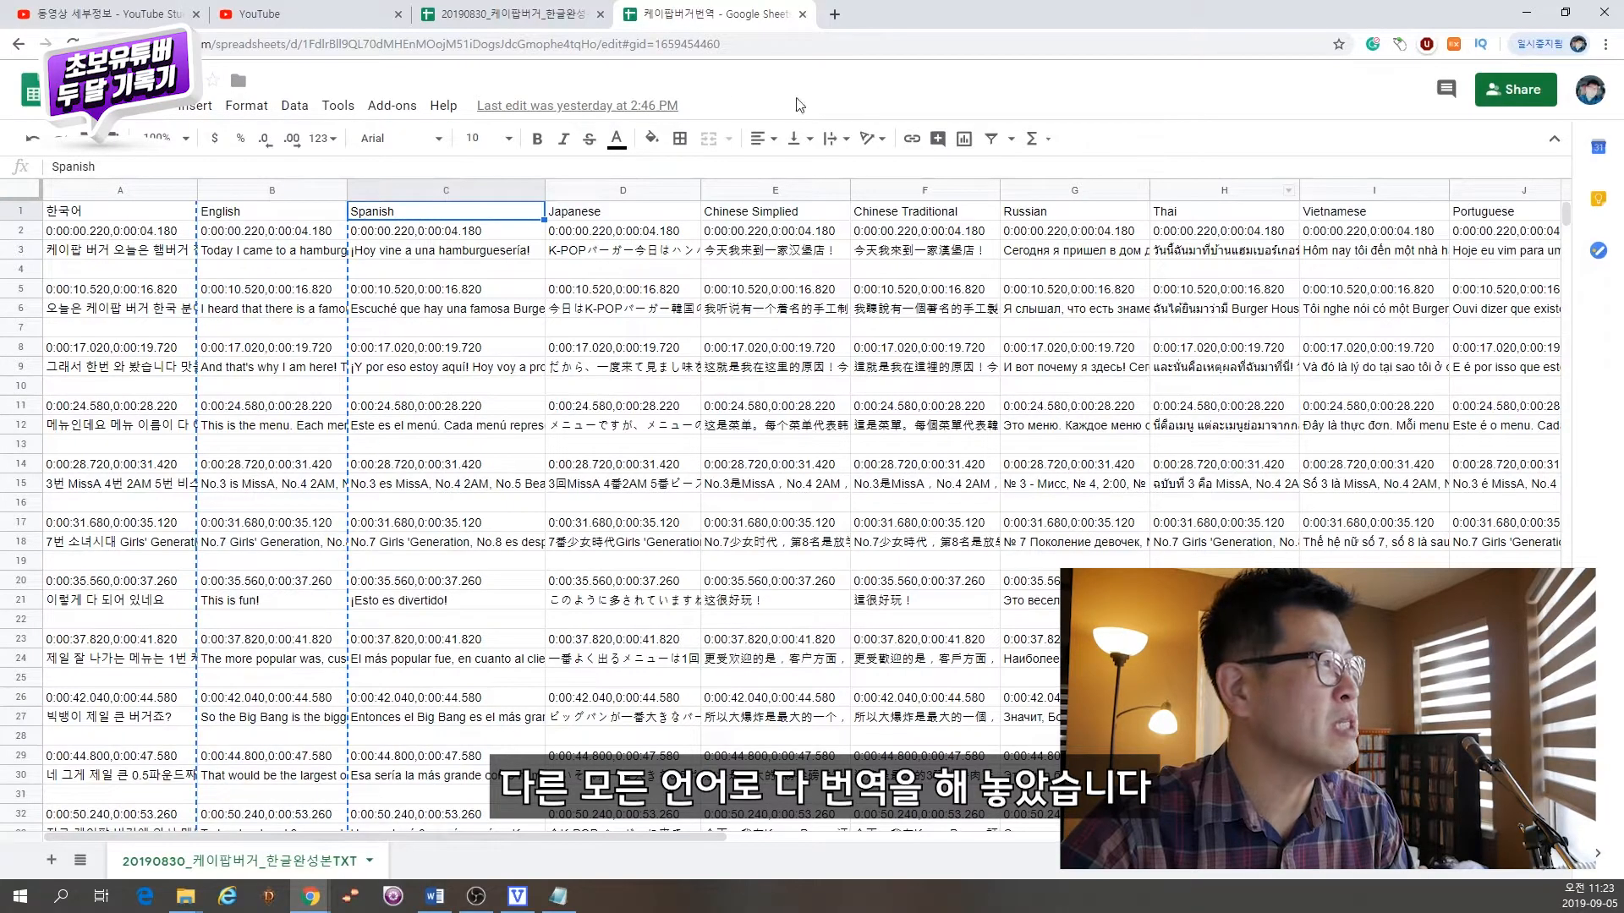
{"action": "left_click", "coordinate": [486, 14]}
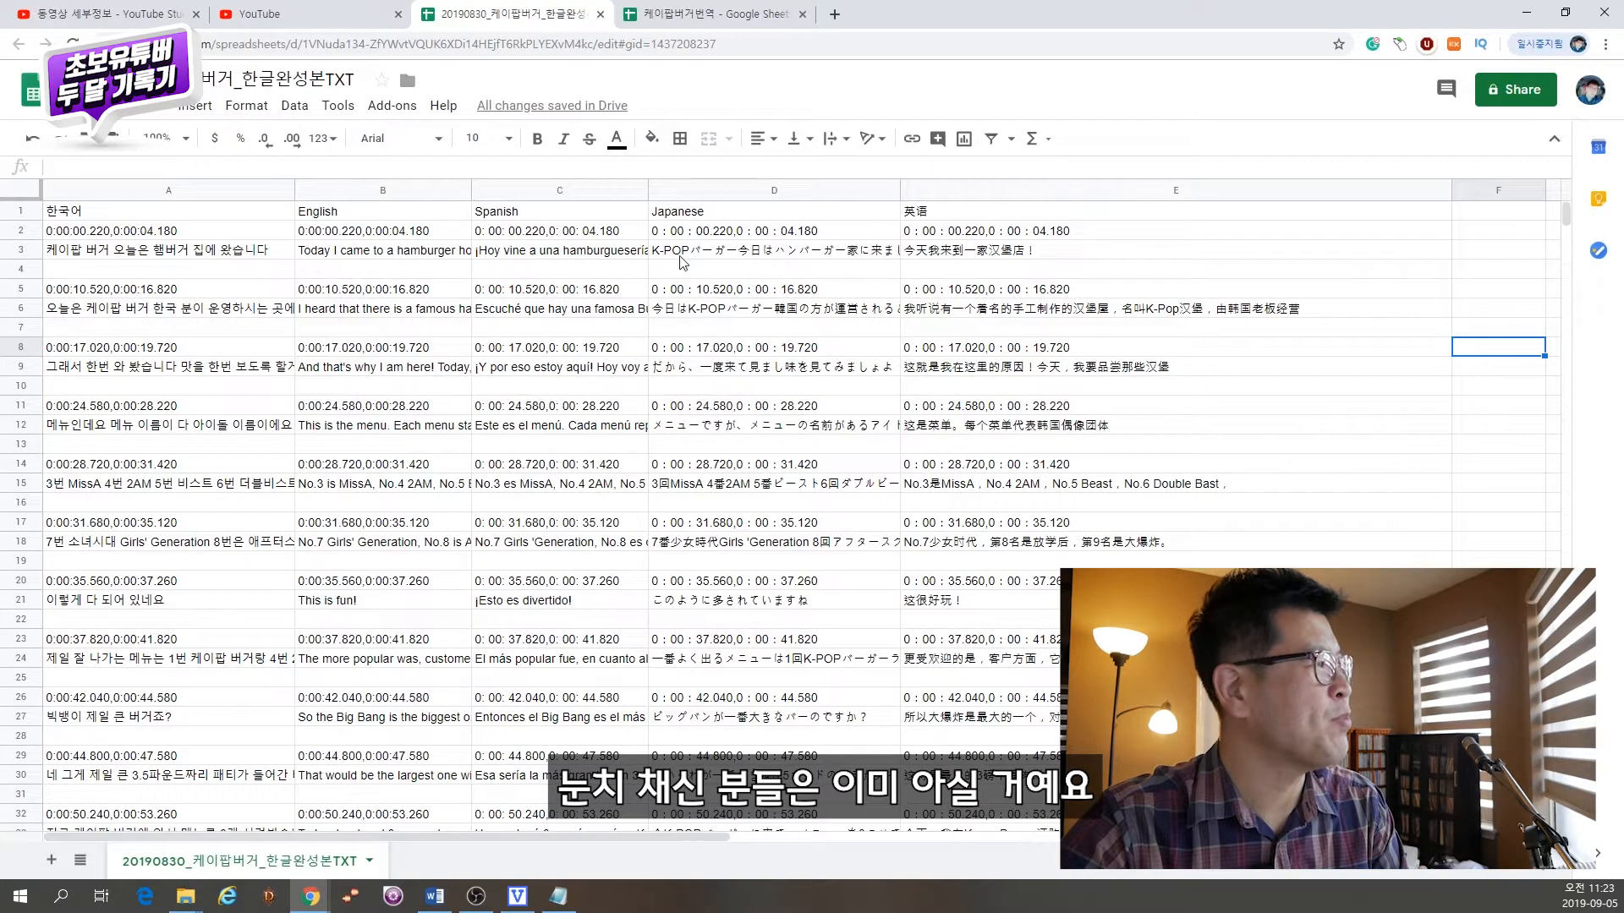
{"action": "left_click", "coordinate": [74, 235]}
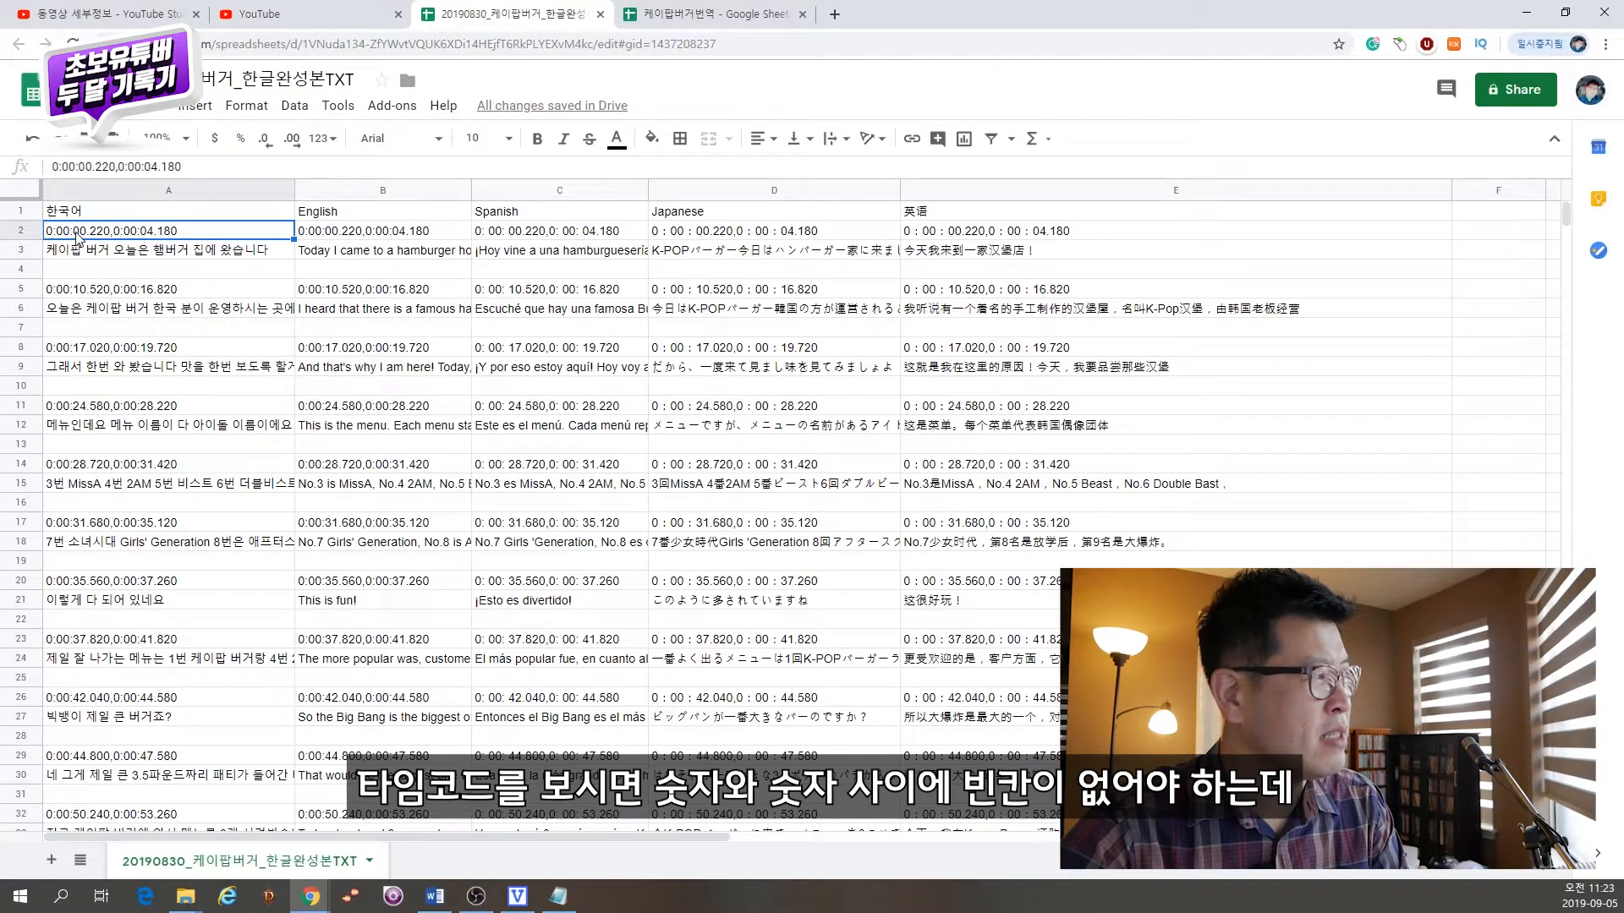
{"action": "left_click", "coordinate": [495, 235]}
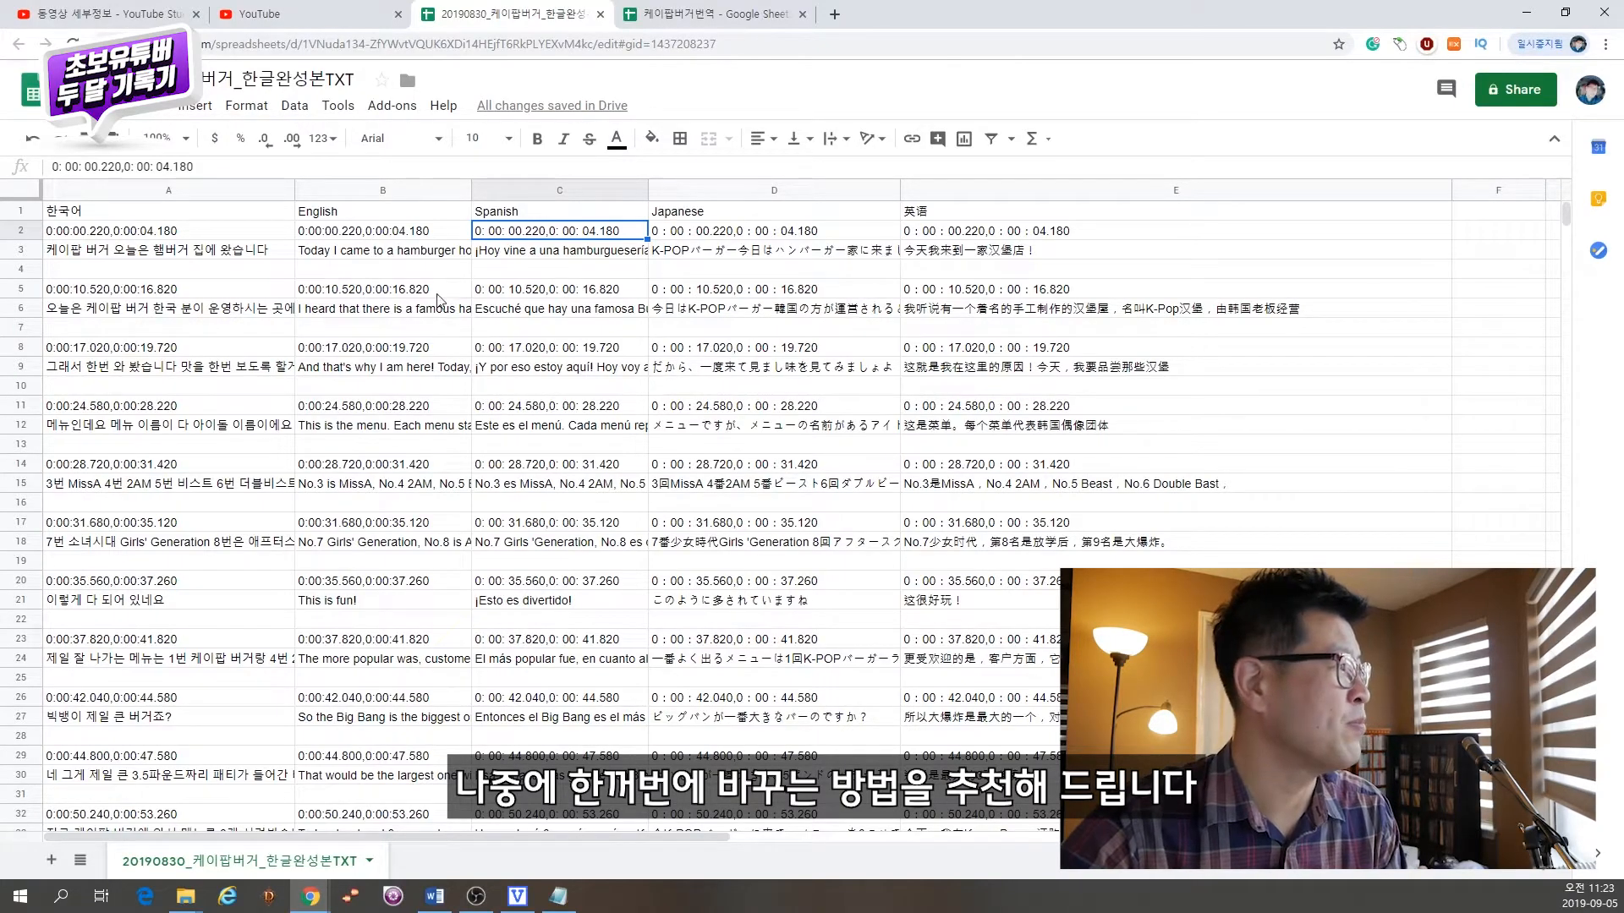
Step: Replace the timecode in cell B2 with a formula referencing cell A2
{"action": "left_click", "coordinate": [381, 239]}
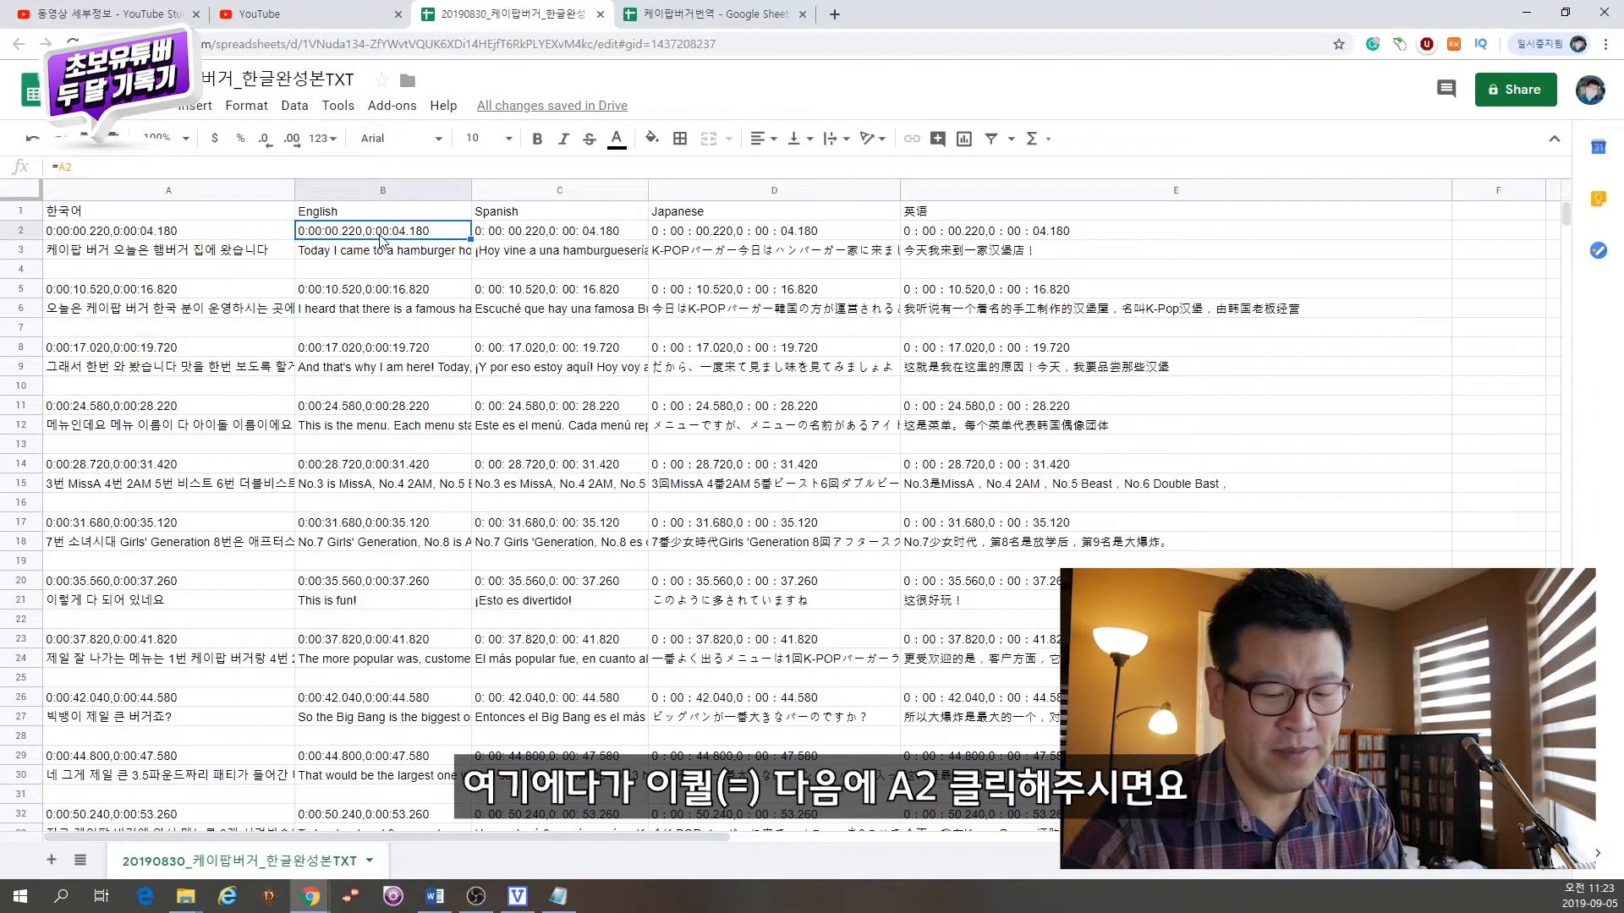
{"action": "type", "text": "="}
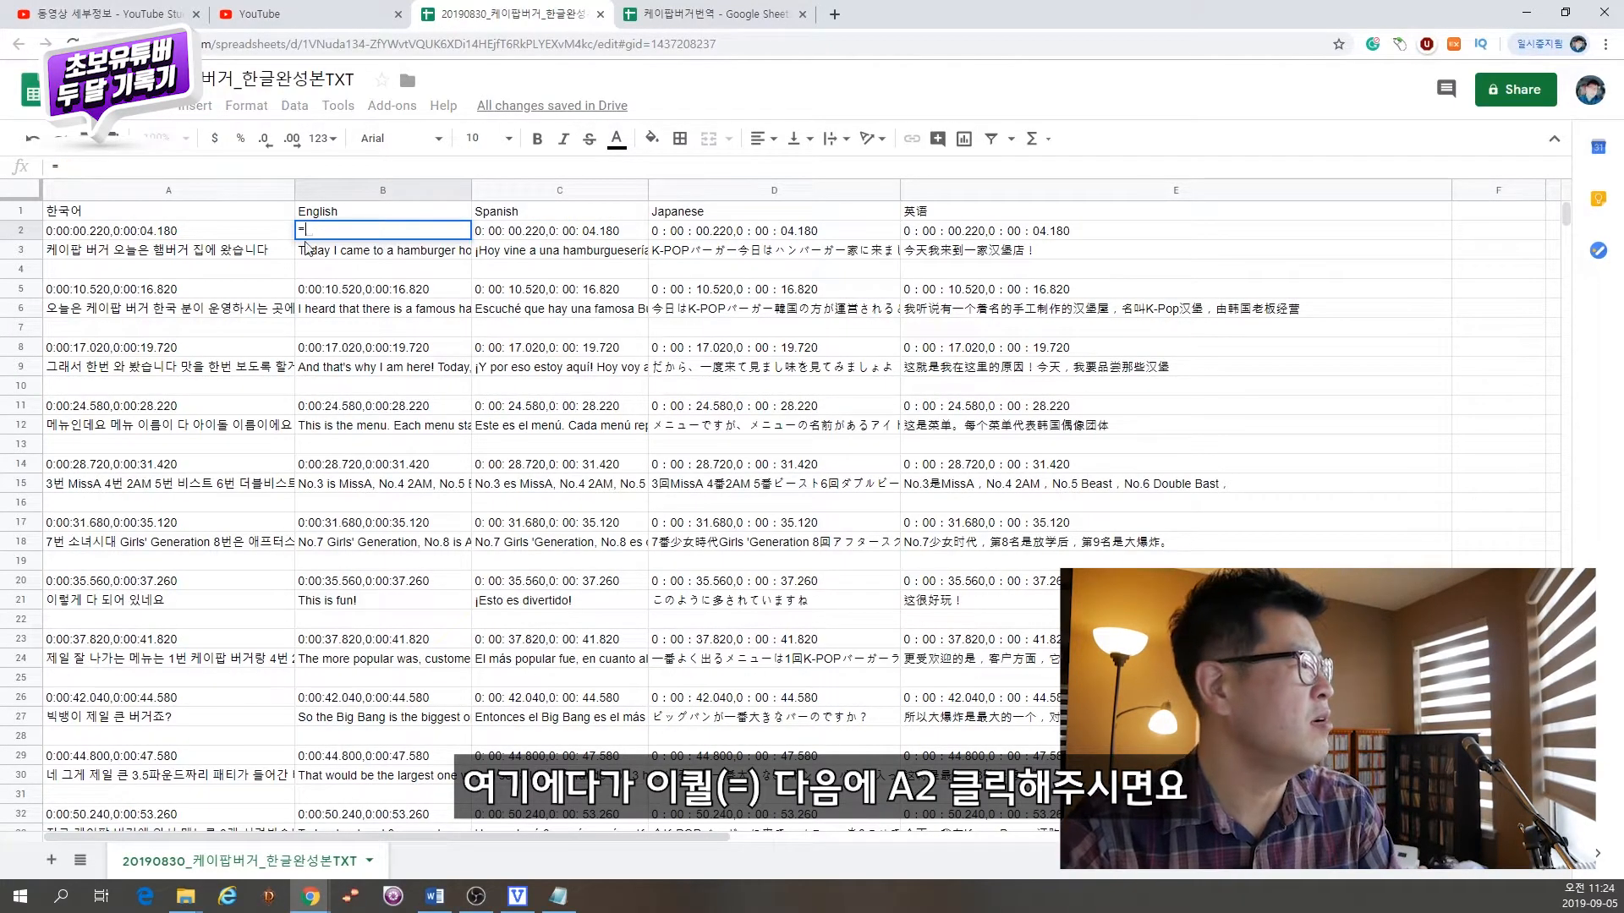
{"action": "left_click", "coordinate": [178, 232]}
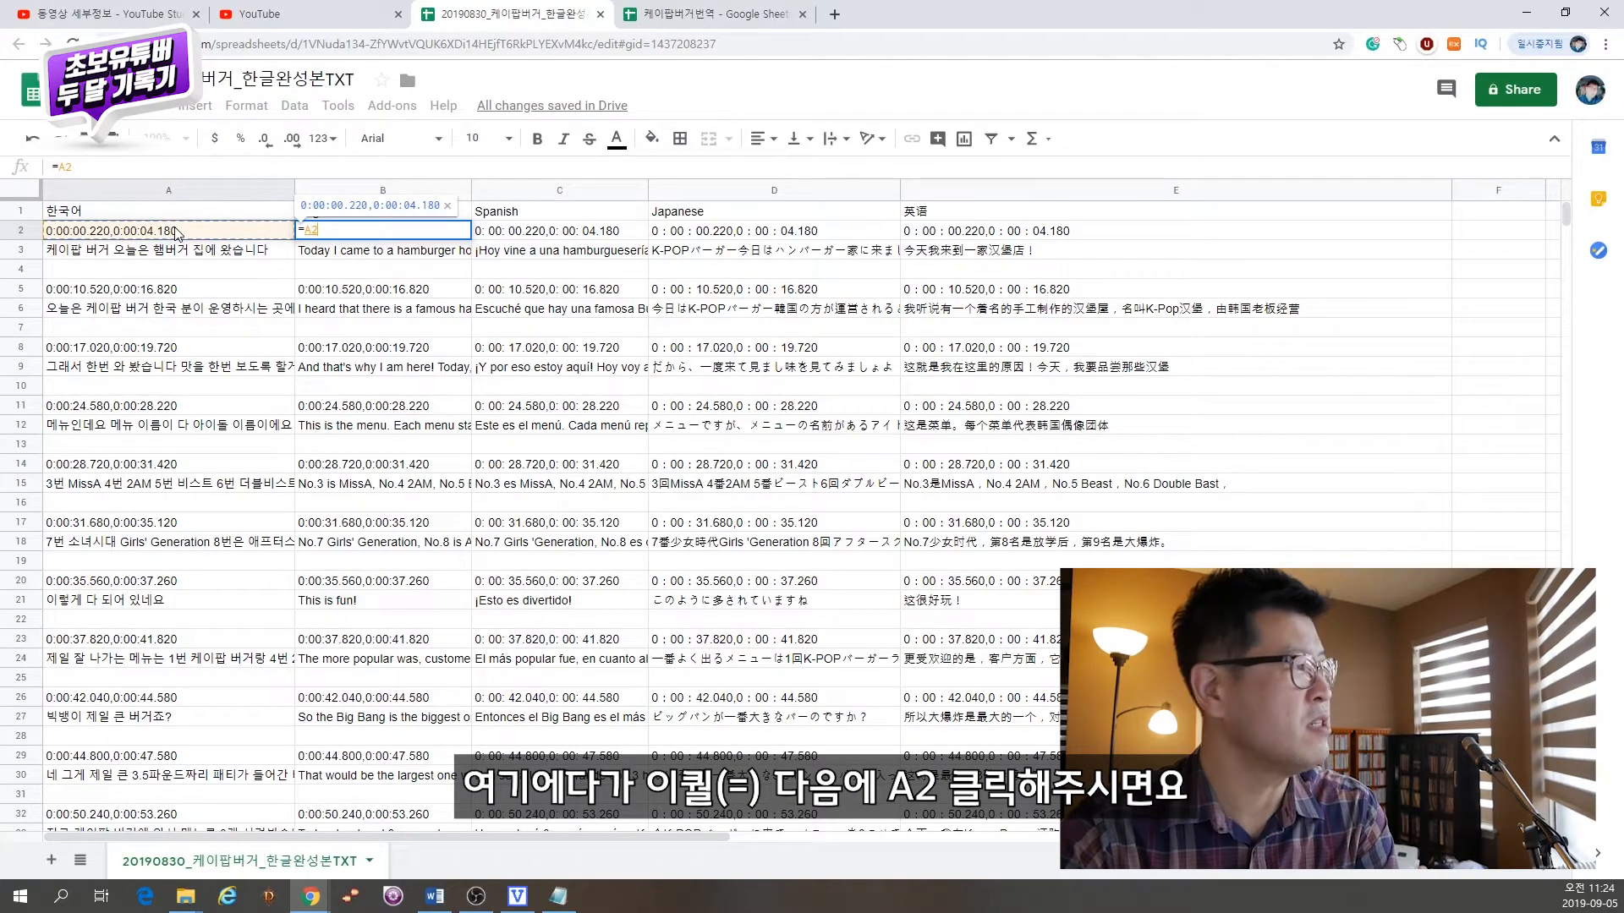
{"action": "key", "text": "Return"}
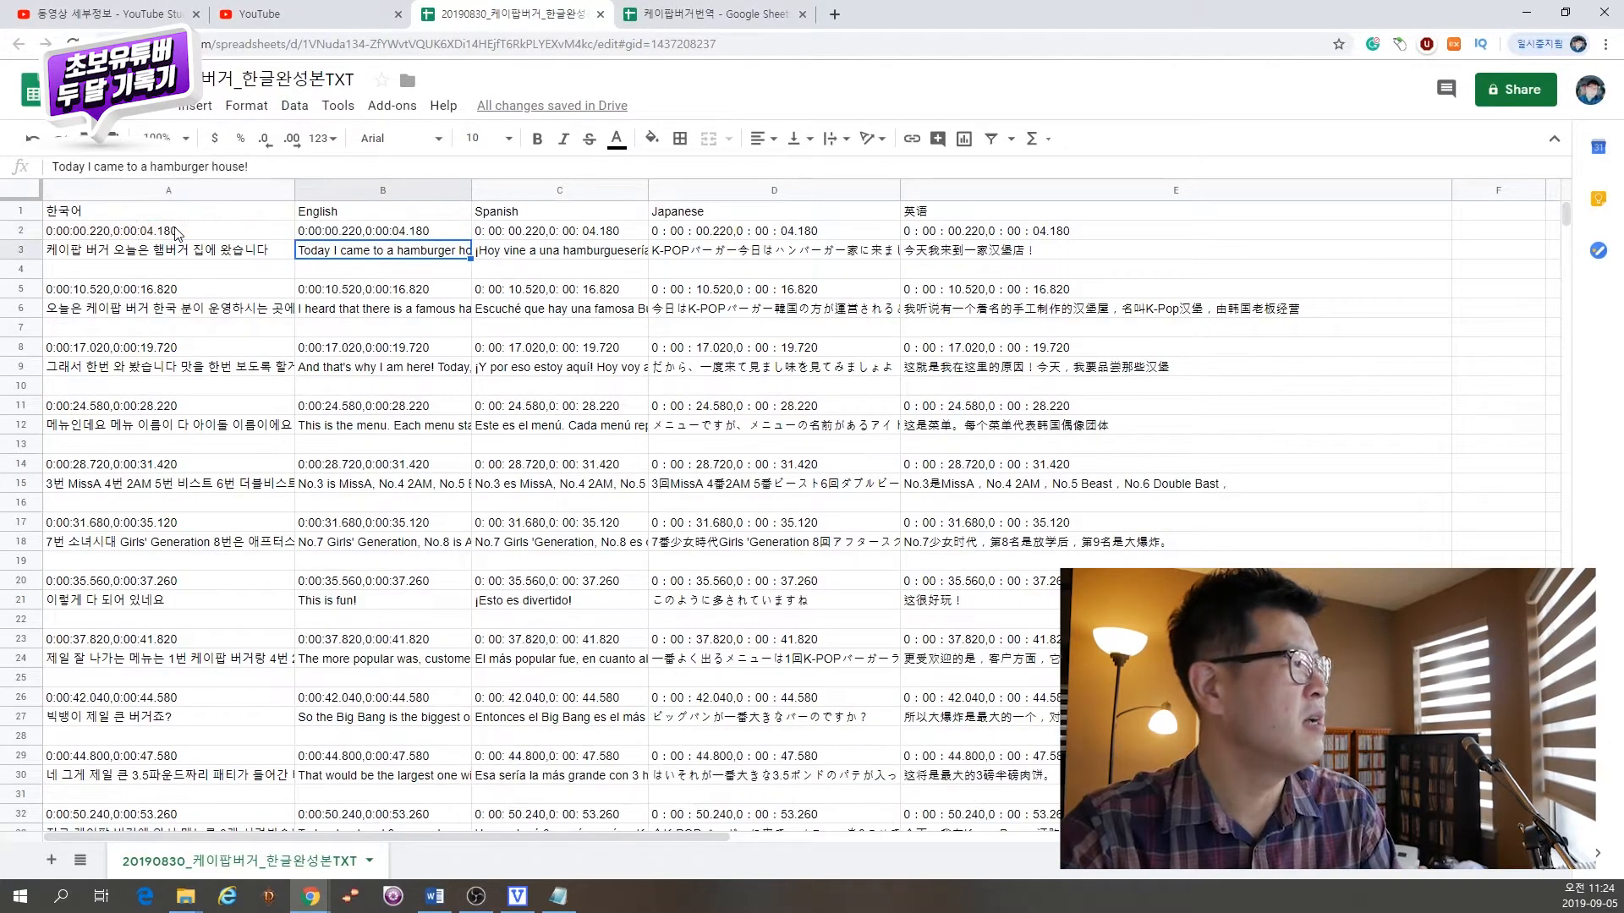
Step: Copy the B2 formula into cells C2 through E2
{"action": "left_click", "coordinate": [372, 235]}
{"action": "key", "text": "ctrl+c"}
{"action": "left_click_drag", "start_coordinate": [511, 236], "coordinate": [973, 232]}
{"action": "key", "text": "ctrl+v"}
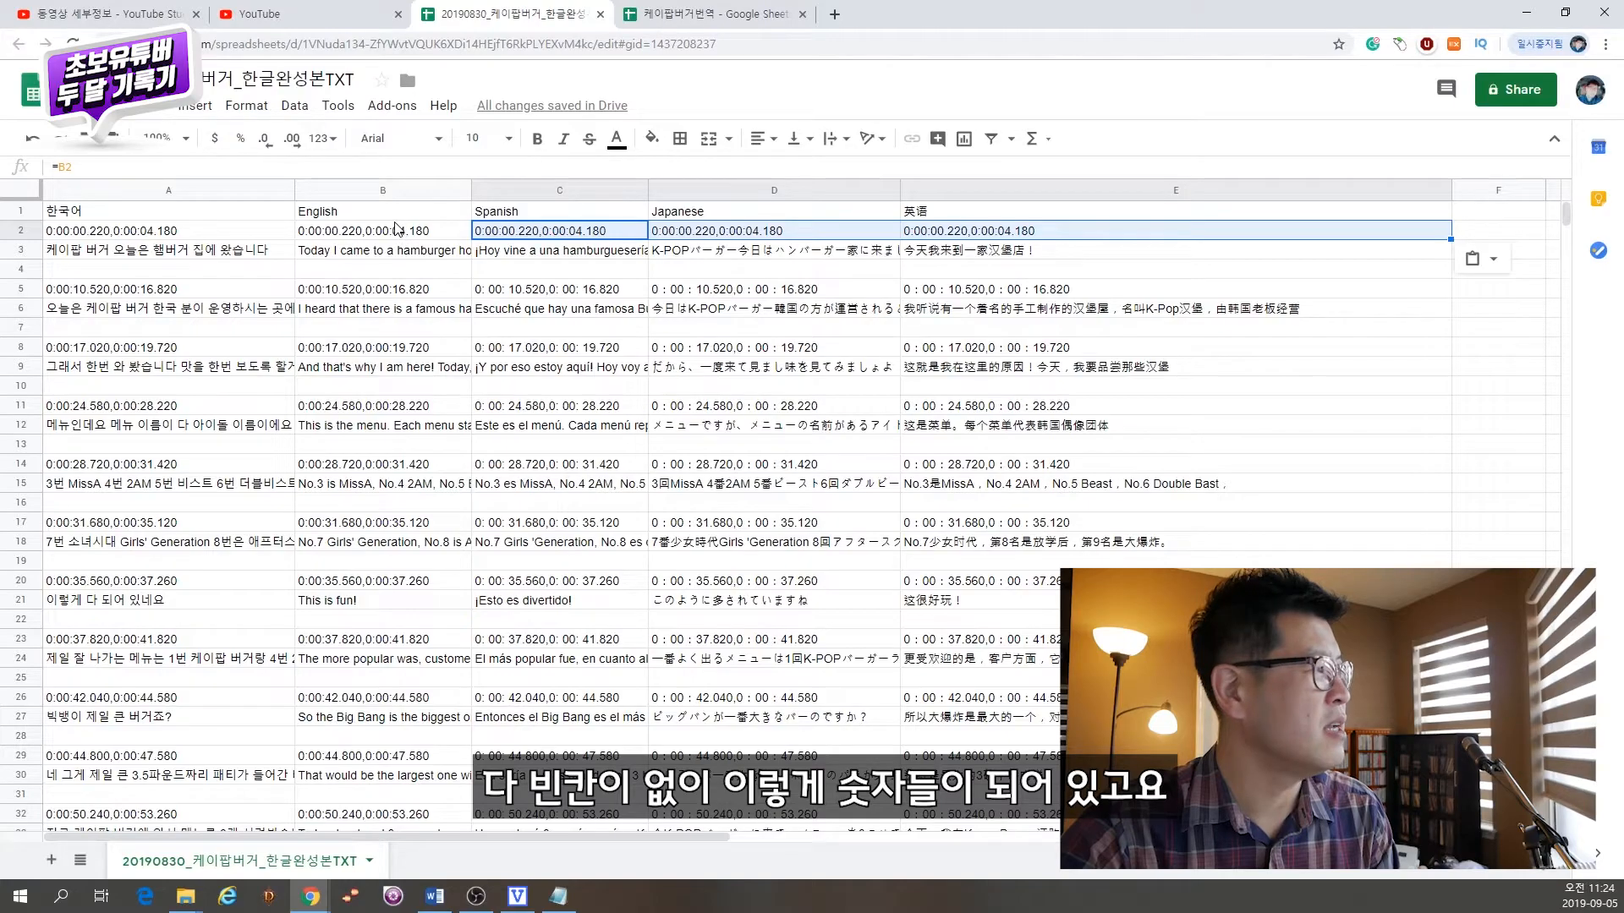
Step: Copy the timecode formulas from B2:E2 and paste them into every timecode row down to row 32
{"action": "left_click_drag", "start_coordinate": [393, 237], "coordinate": [1015, 241]}
{"action": "key", "text": "ctrl+c"}
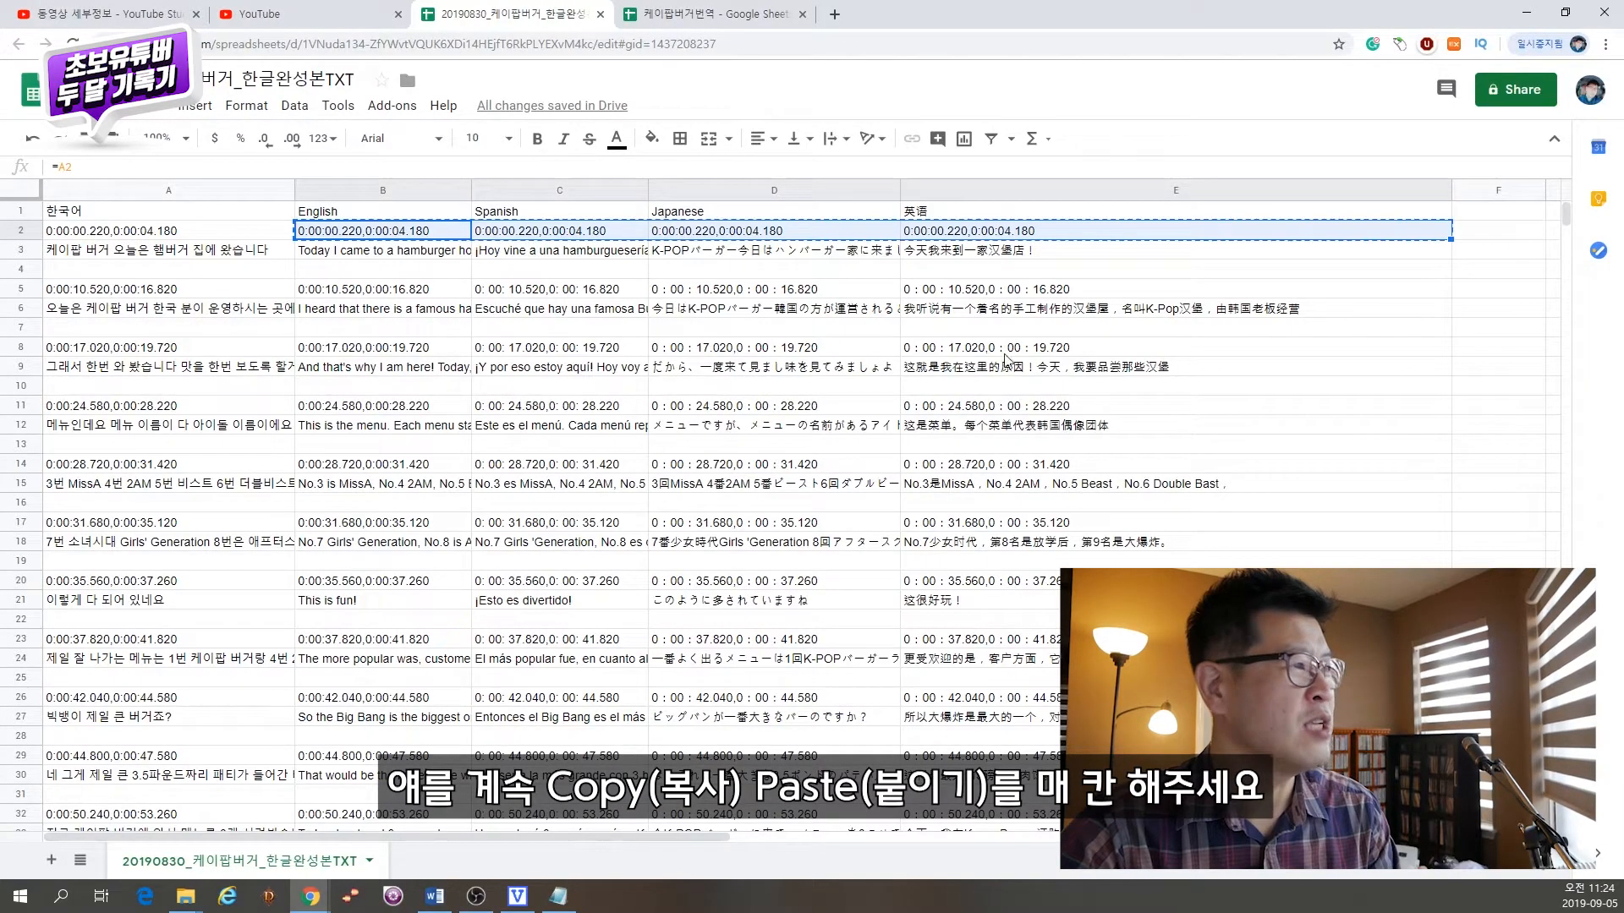
{"action": "left_click", "coordinate": [427, 292]}
{"action": "key", "text": "ctrl+v"}
{"action": "left_click", "coordinate": [433, 348]}
{"action": "key", "text": "ctrl+v"}
{"action": "left_click", "coordinate": [407, 406]}
{"action": "key", "text": "ctrl+v"}
{"action": "left_click", "coordinate": [397, 463]}
{"action": "key", "text": "ctrl+v"}
{"action": "left_click", "coordinate": [399, 523]}
{"action": "key", "text": "ctrl+v"}
{"action": "left_click", "coordinate": [407, 581]}
{"action": "key", "text": "ctrl+v"}
{"action": "left_click", "coordinate": [400, 640]}
{"action": "key", "text": "ctrl+v"}
{"action": "left_click", "coordinate": [403, 697]}
{"action": "key", "text": "ctrl+v"}
{"action": "left_click", "coordinate": [402, 753]}
{"action": "key", "text": "ctrl+v"}
{"action": "left_click", "coordinate": [415, 815]}
{"action": "key", "text": "ctrl+v"}
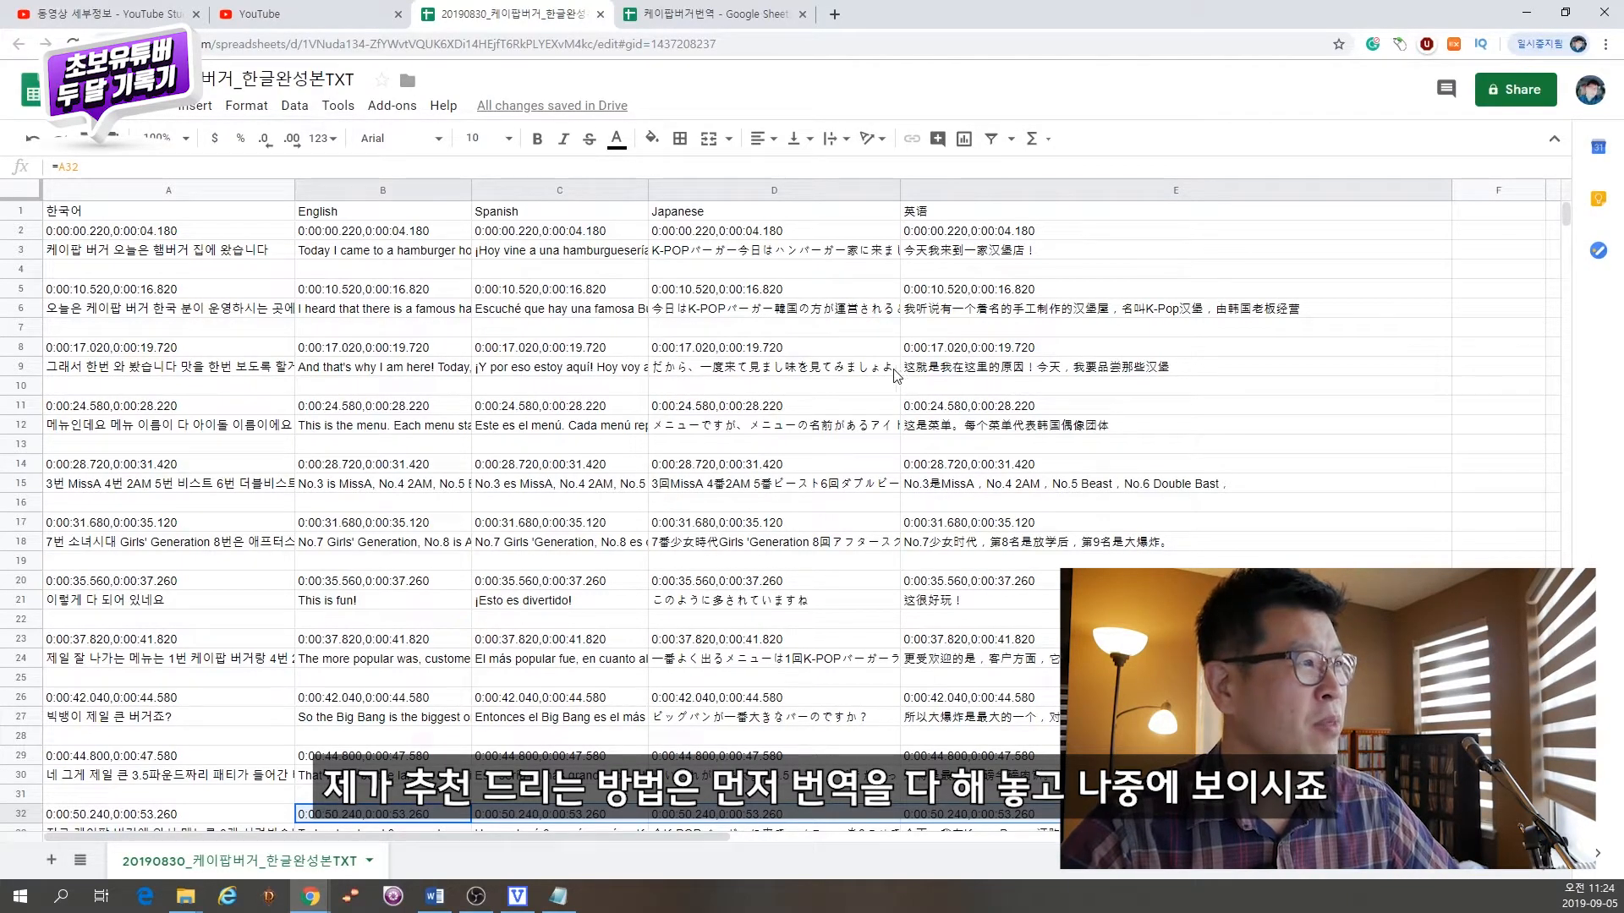
Step: Switch to the 케이팝버거번역 spreadsheet and examine the timecode formulas across the language columns
{"action": "left_click", "coordinate": [715, 14]}
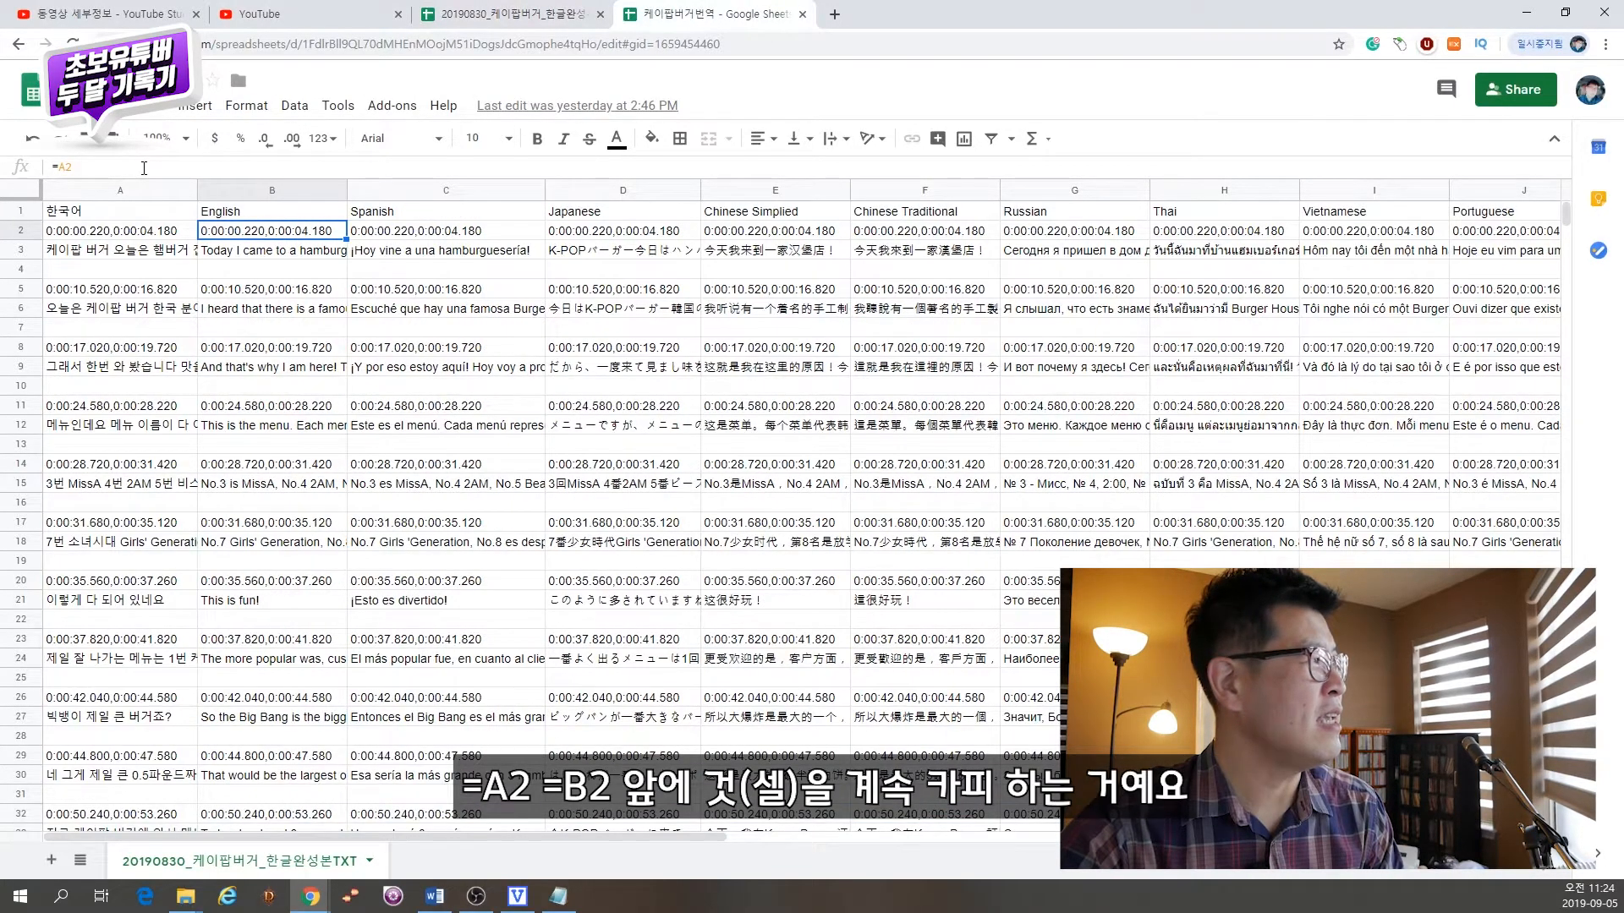
{"action": "left_click", "coordinate": [414, 233]}
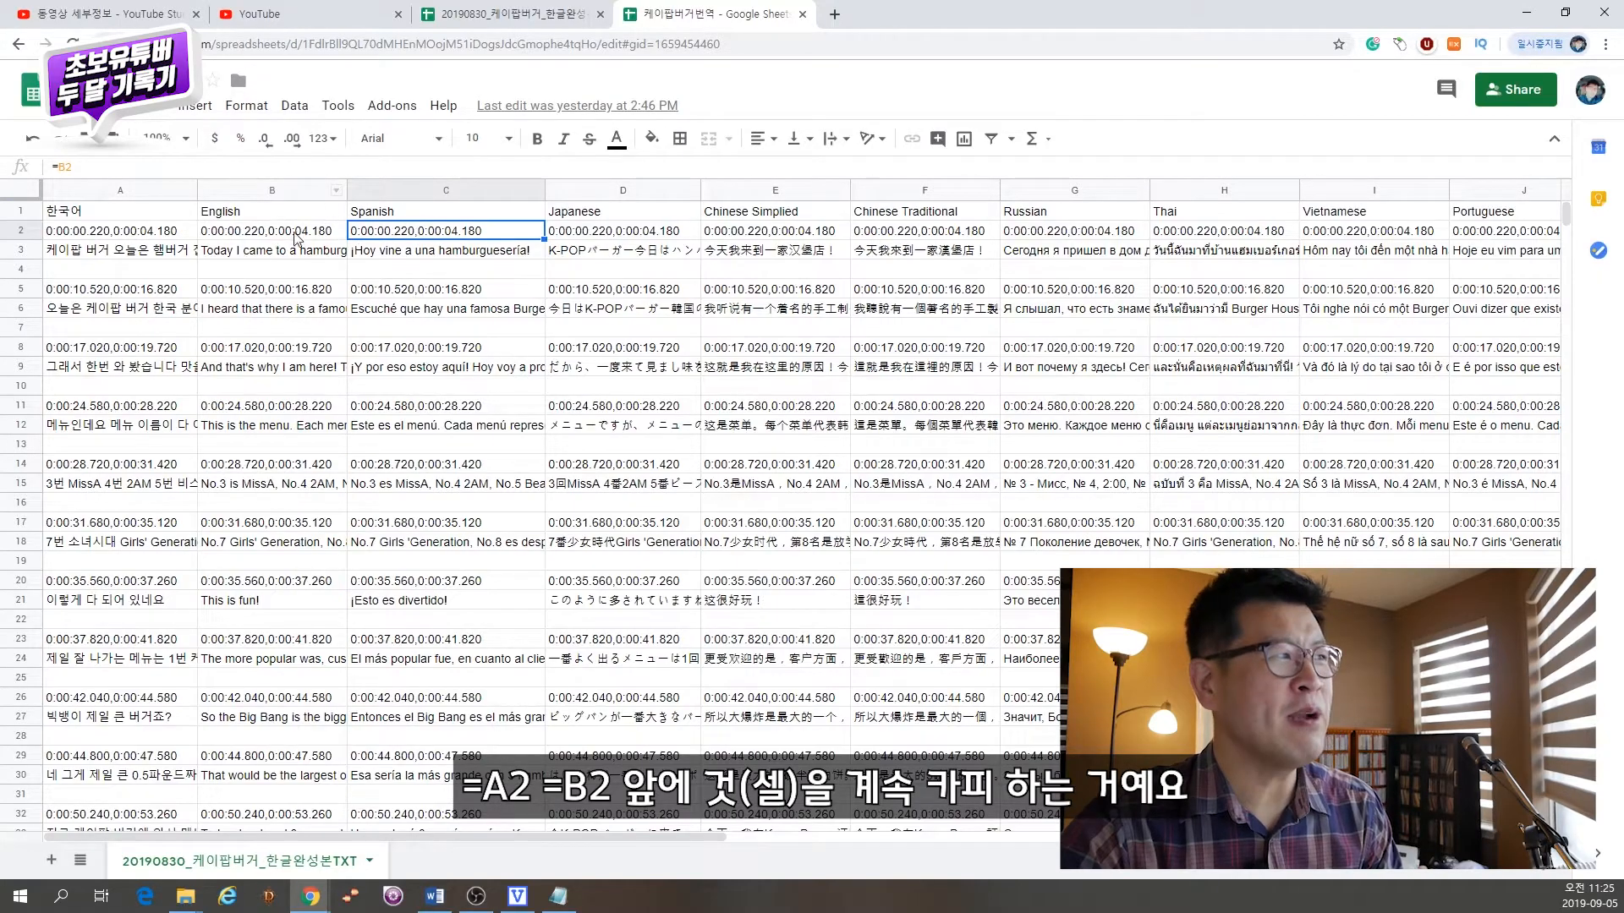
{"action": "left_click_drag", "start_coordinate": [254, 231], "coordinate": [1493, 233]}
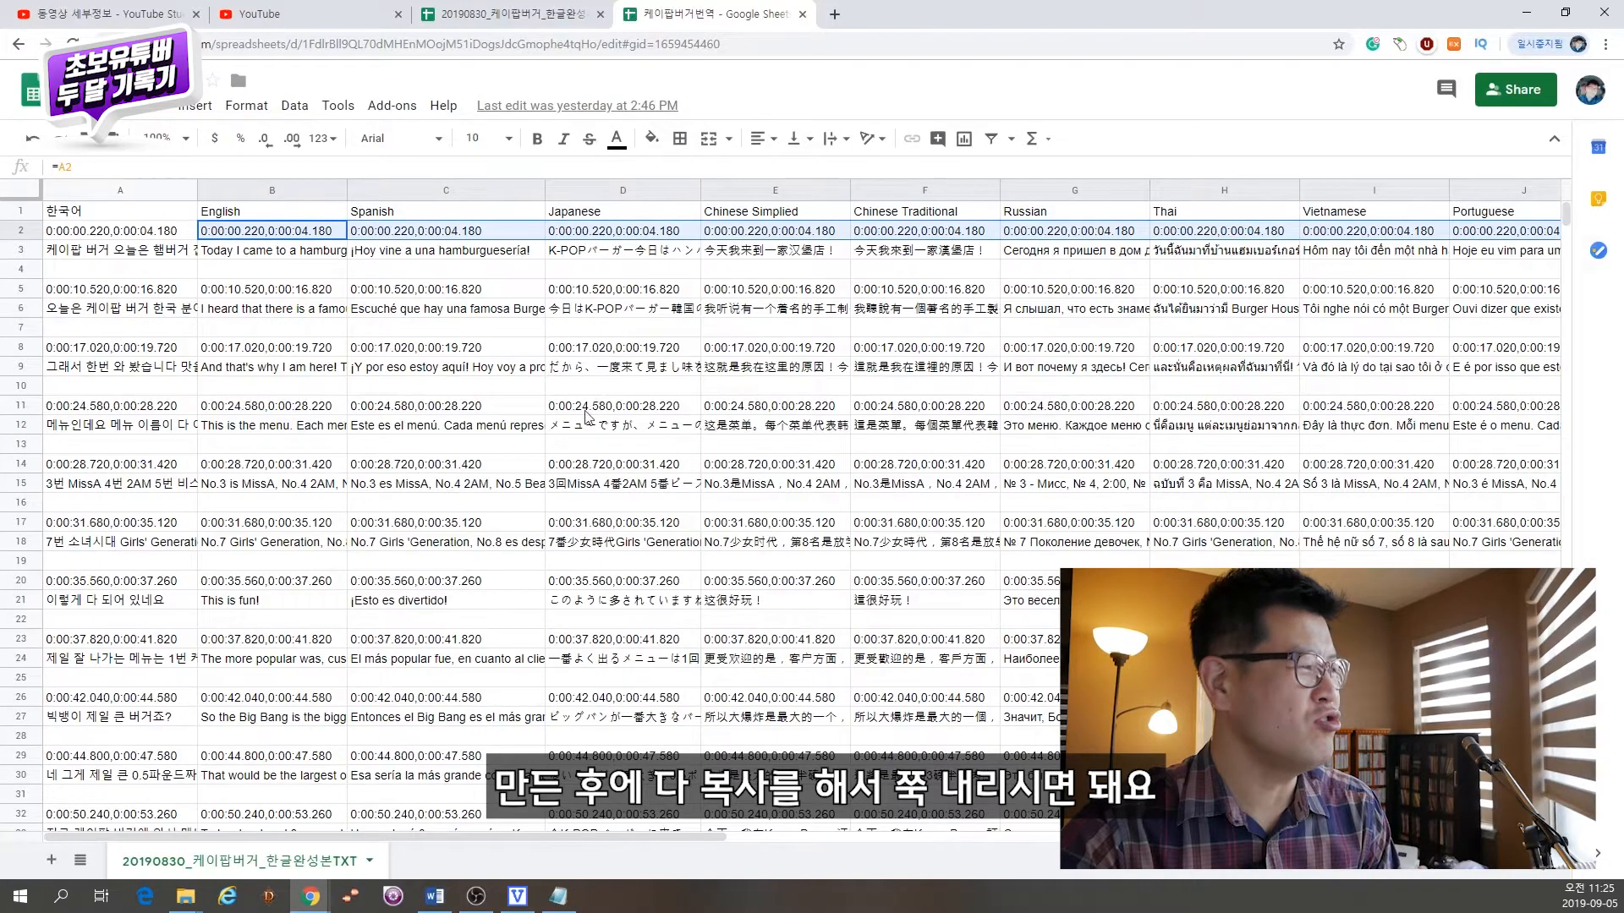
{"action": "scroll", "coordinate": [585, 414], "scroll_direction": "down", "scroll_amount": 15}
{"action": "scroll", "coordinate": [575, 461], "scroll_direction": "up", "scroll_amount": 15}
{"action": "left_click", "coordinate": [515, 466]}
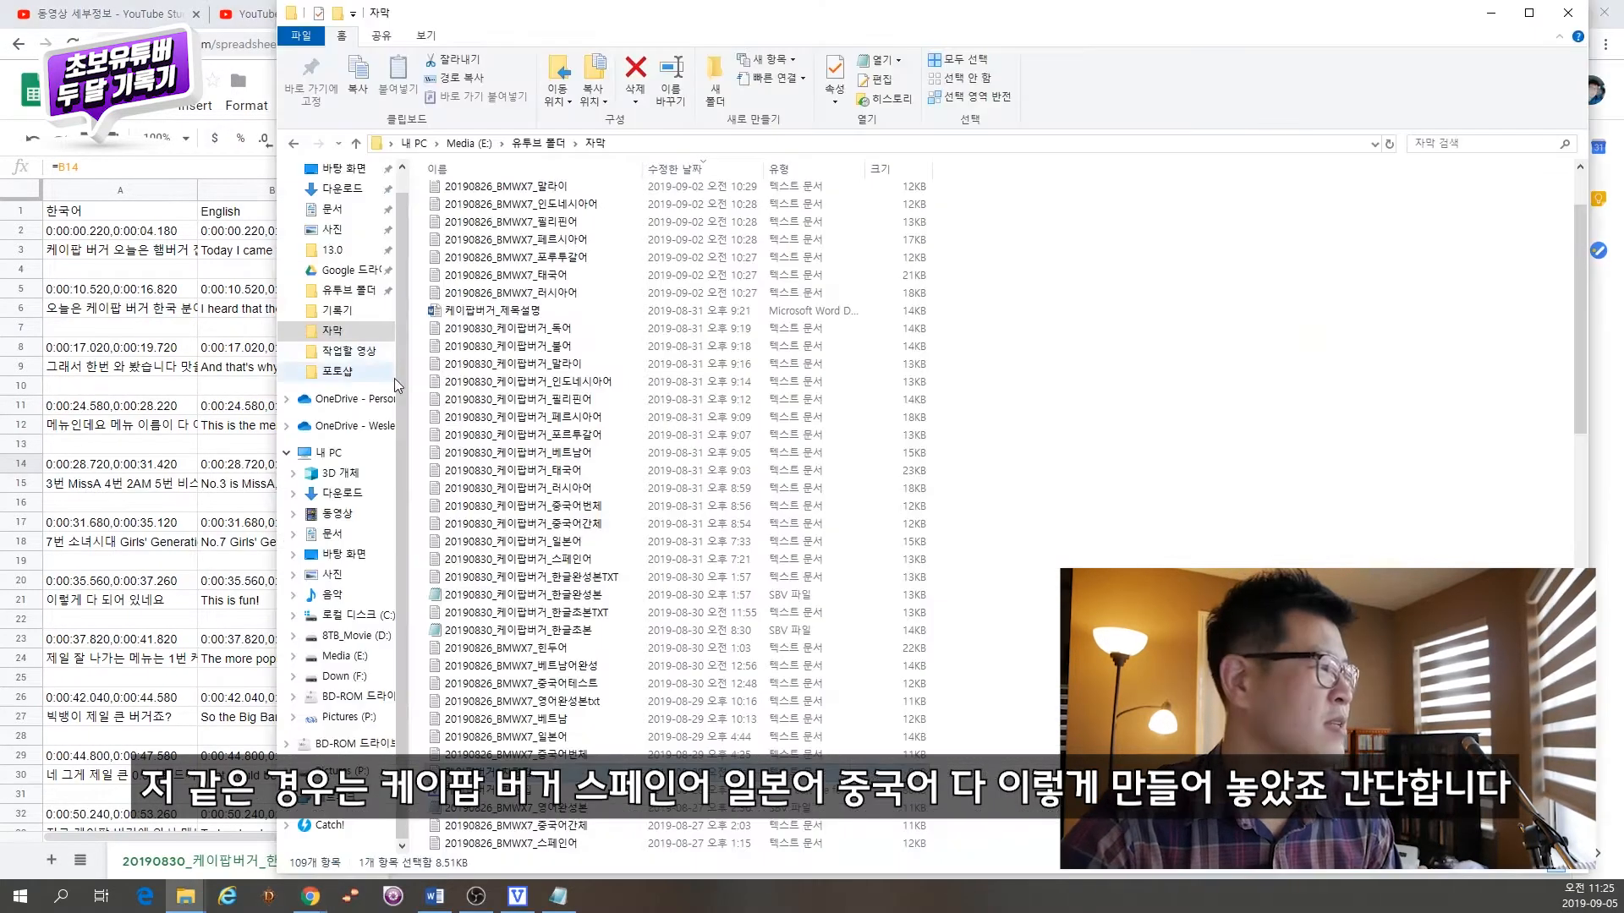
{"action": "scroll", "coordinate": [550, 399], "scroll_direction": "down", "scroll_amount": 3}
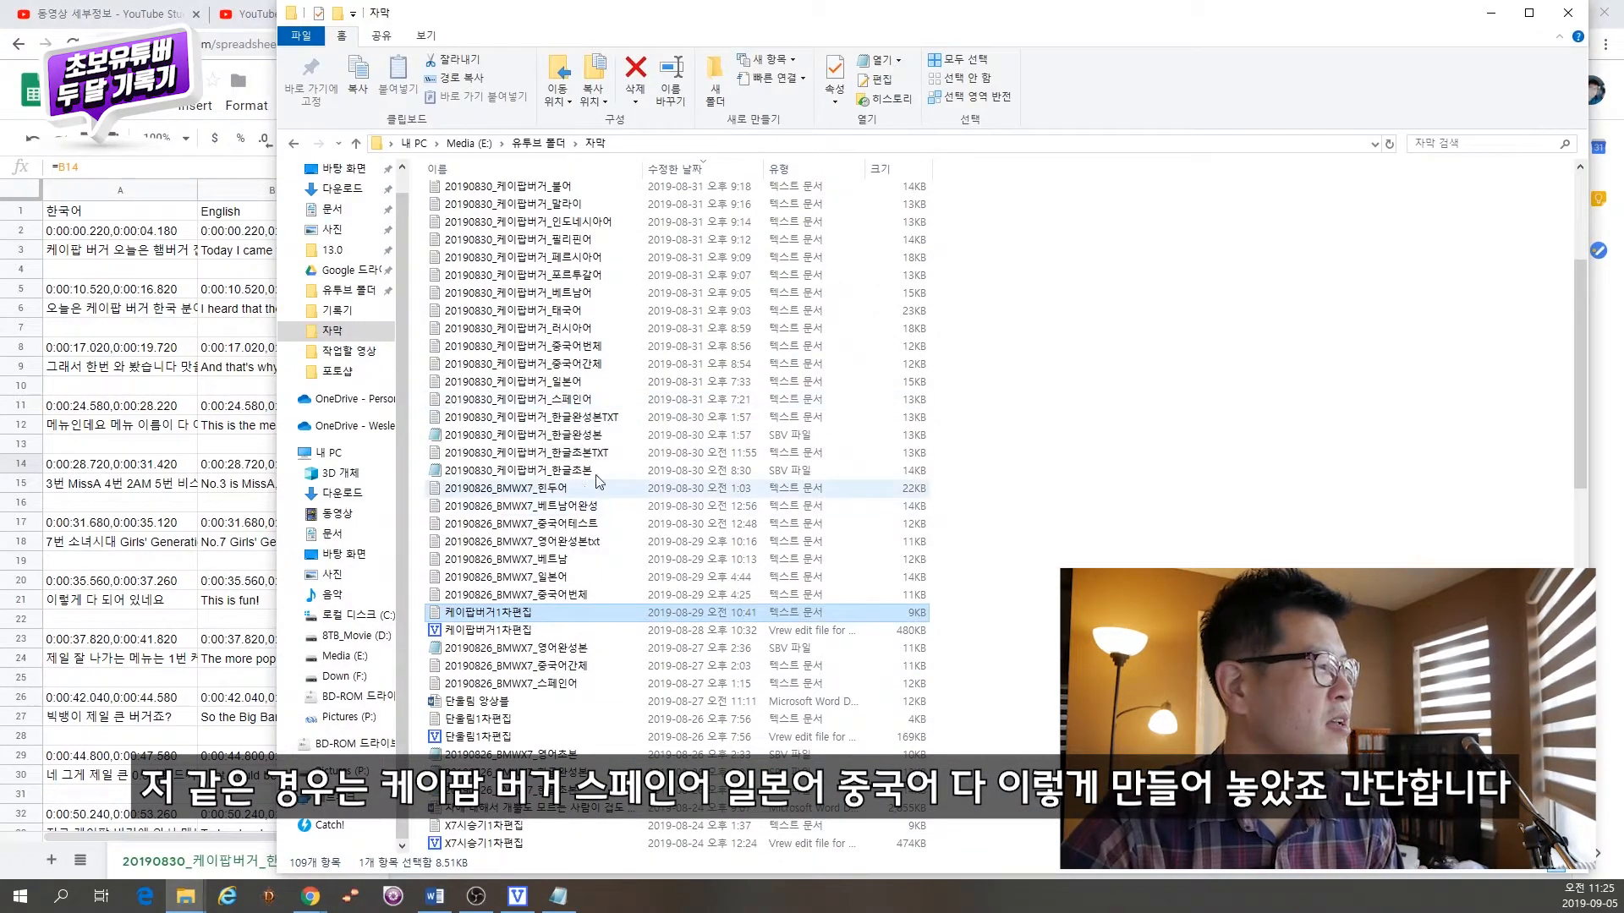
Step: Open the 20190830_케이팝버거_한글완성본TXT text file from the 자막 folder
{"action": "scroll", "coordinate": [599, 481], "scroll_direction": "up", "scroll_amount": 2}
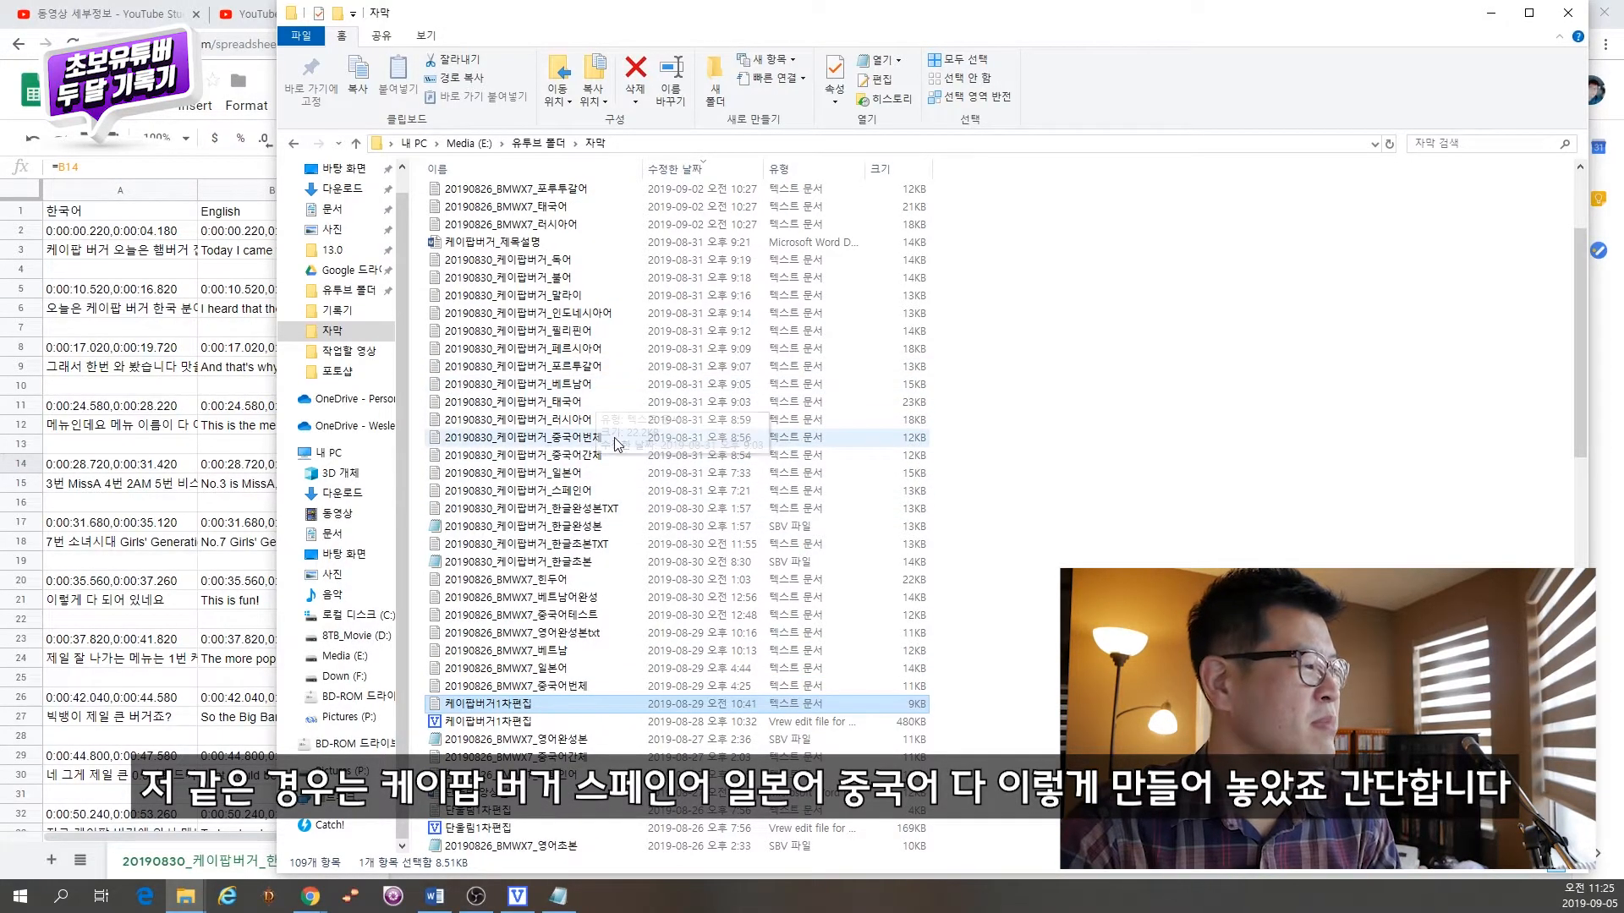
{"action": "double_click", "coordinate": [584, 509]}
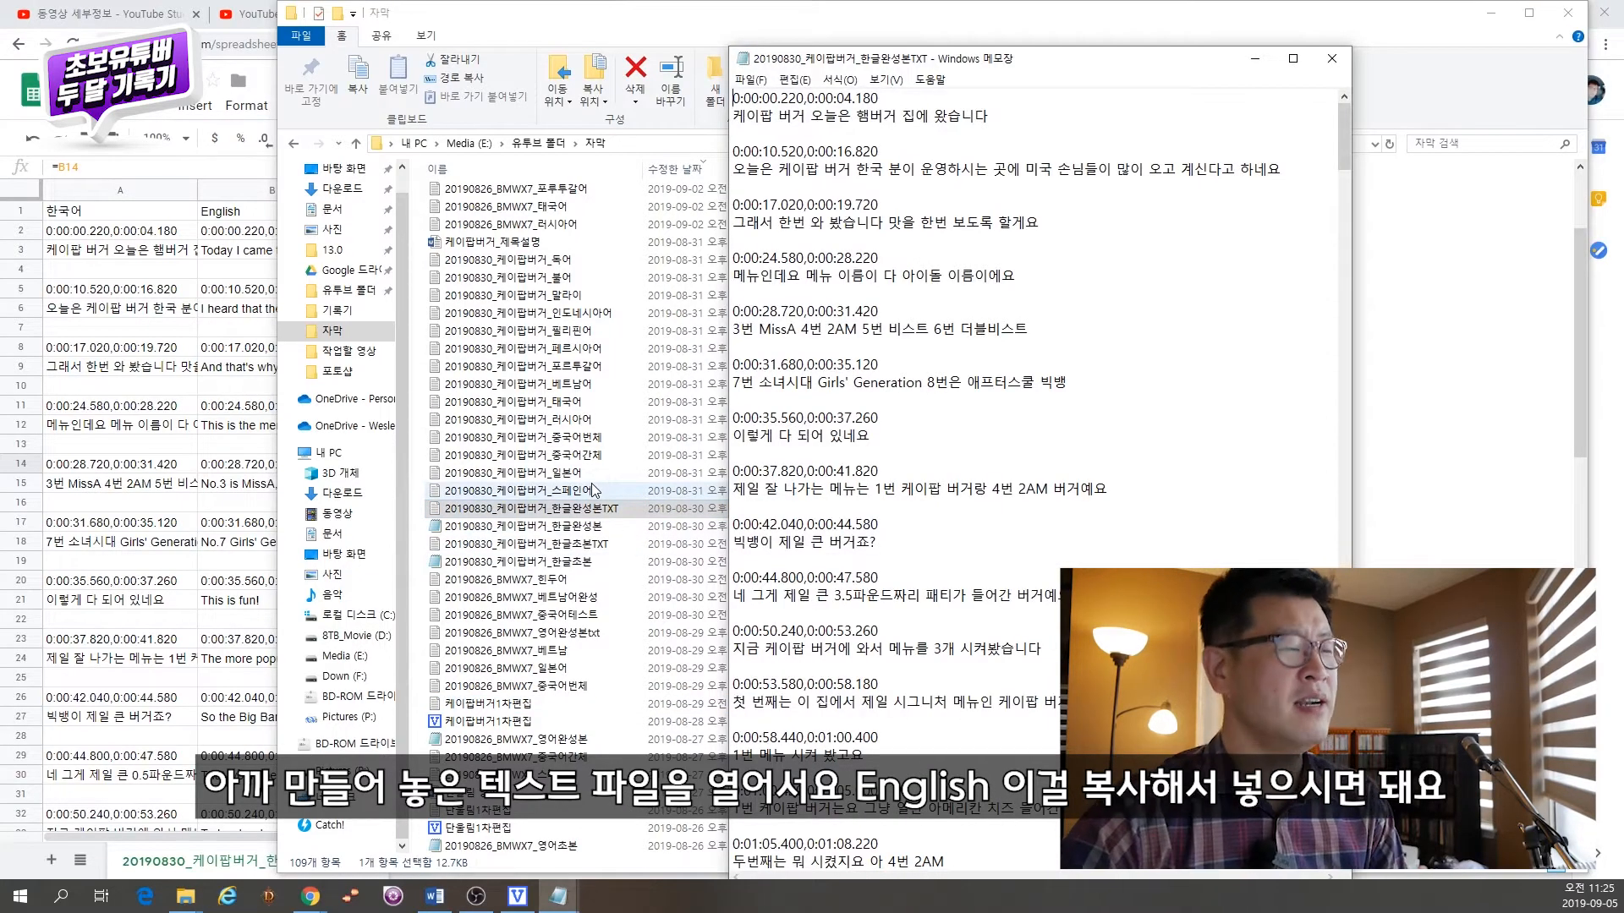
Step: Try copying the whole English column B and pasting it over the text file's contents
{"action": "left_click", "coordinate": [241, 250]}
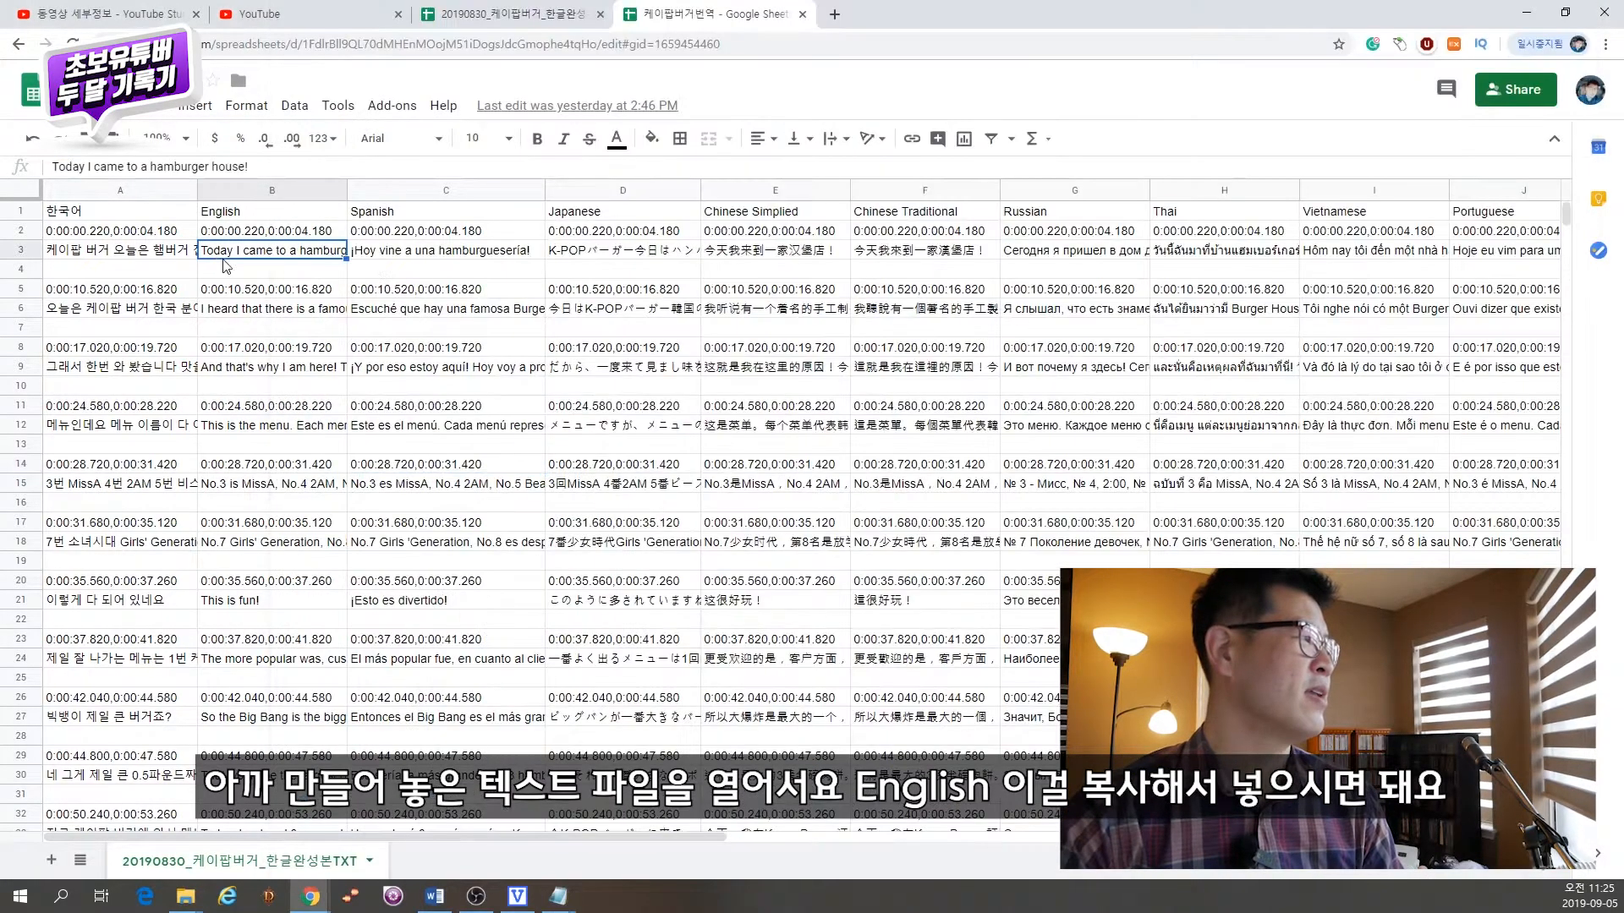
{"action": "left_click", "coordinate": [296, 196]}
{"action": "key", "text": "ctrl+c"}
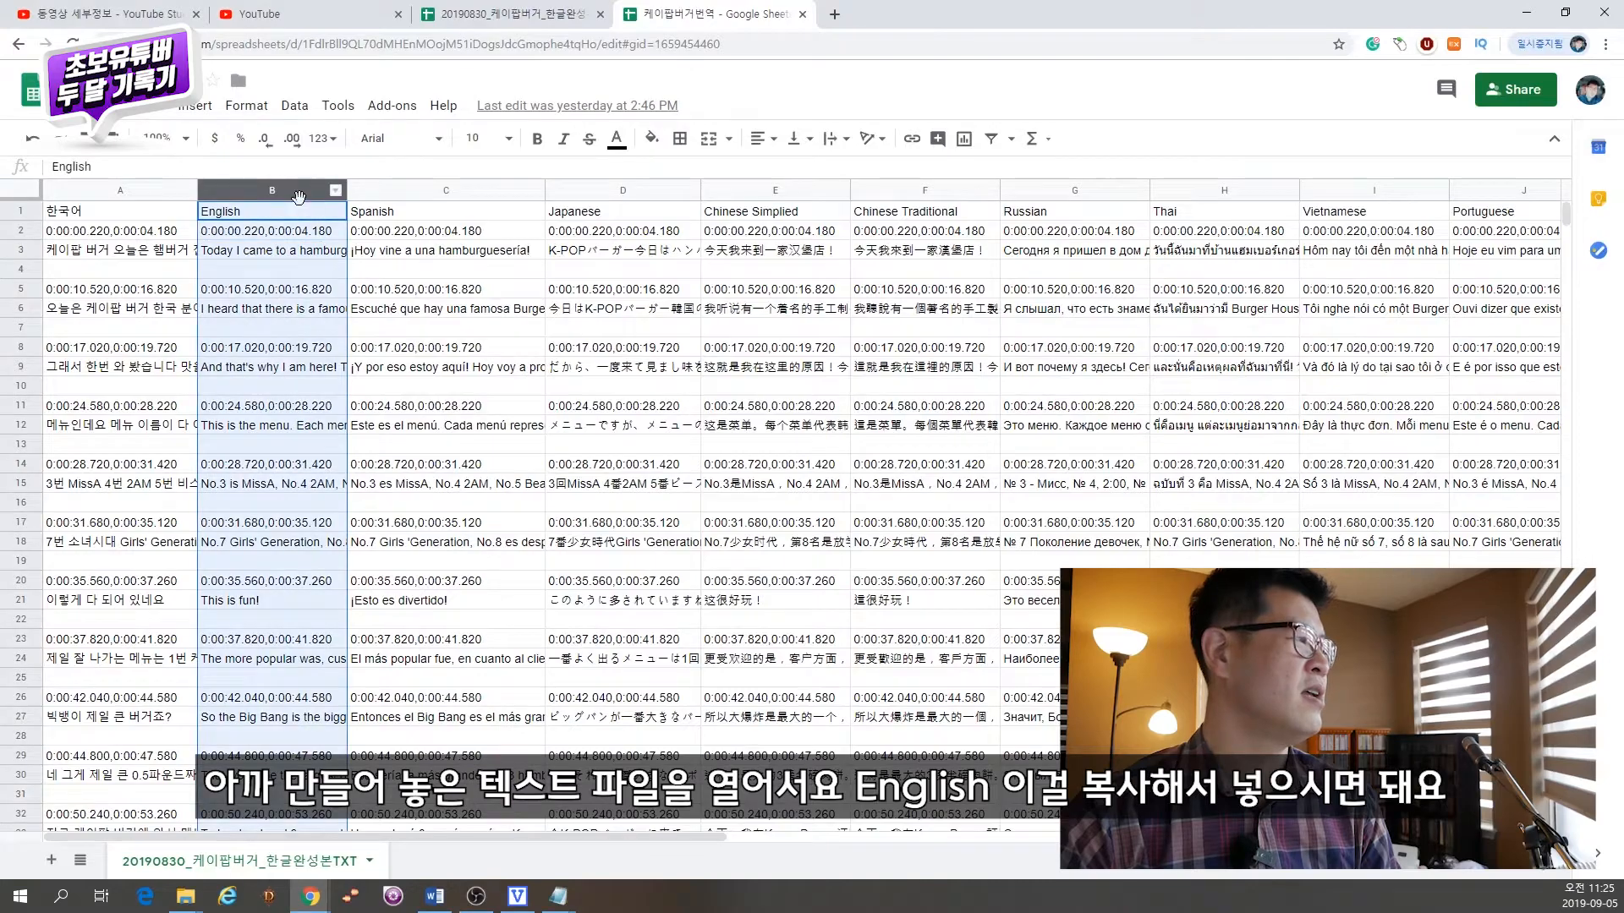
{"action": "key", "text": "alt+Tab"}
{"action": "key", "text": "ctrl+a"}
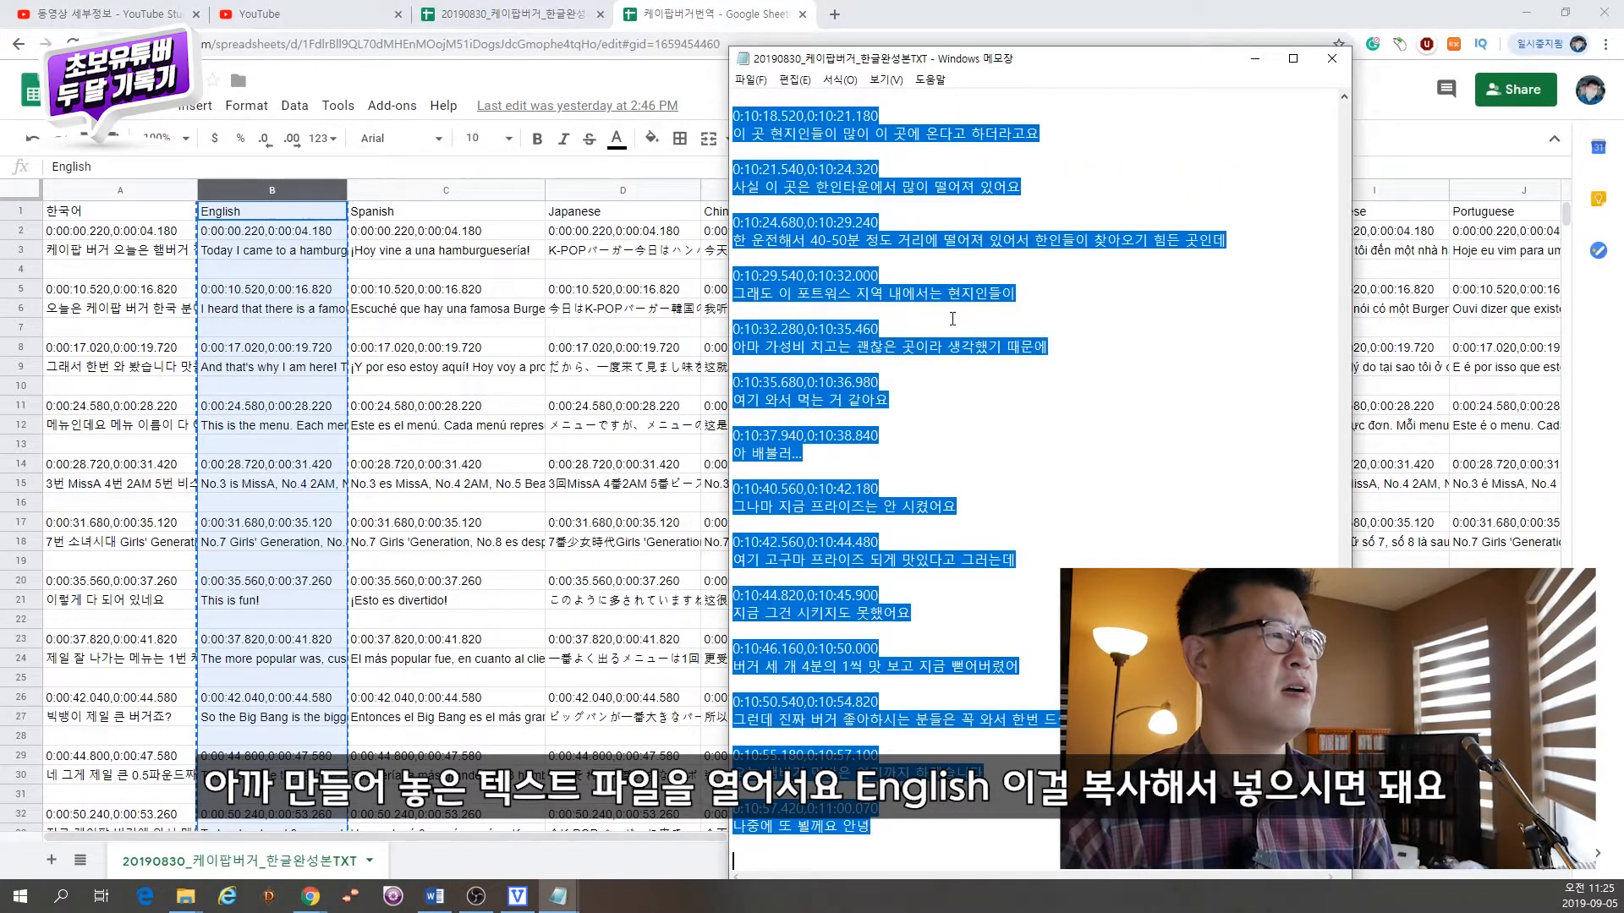
{"action": "key", "text": "ctrl+v"}
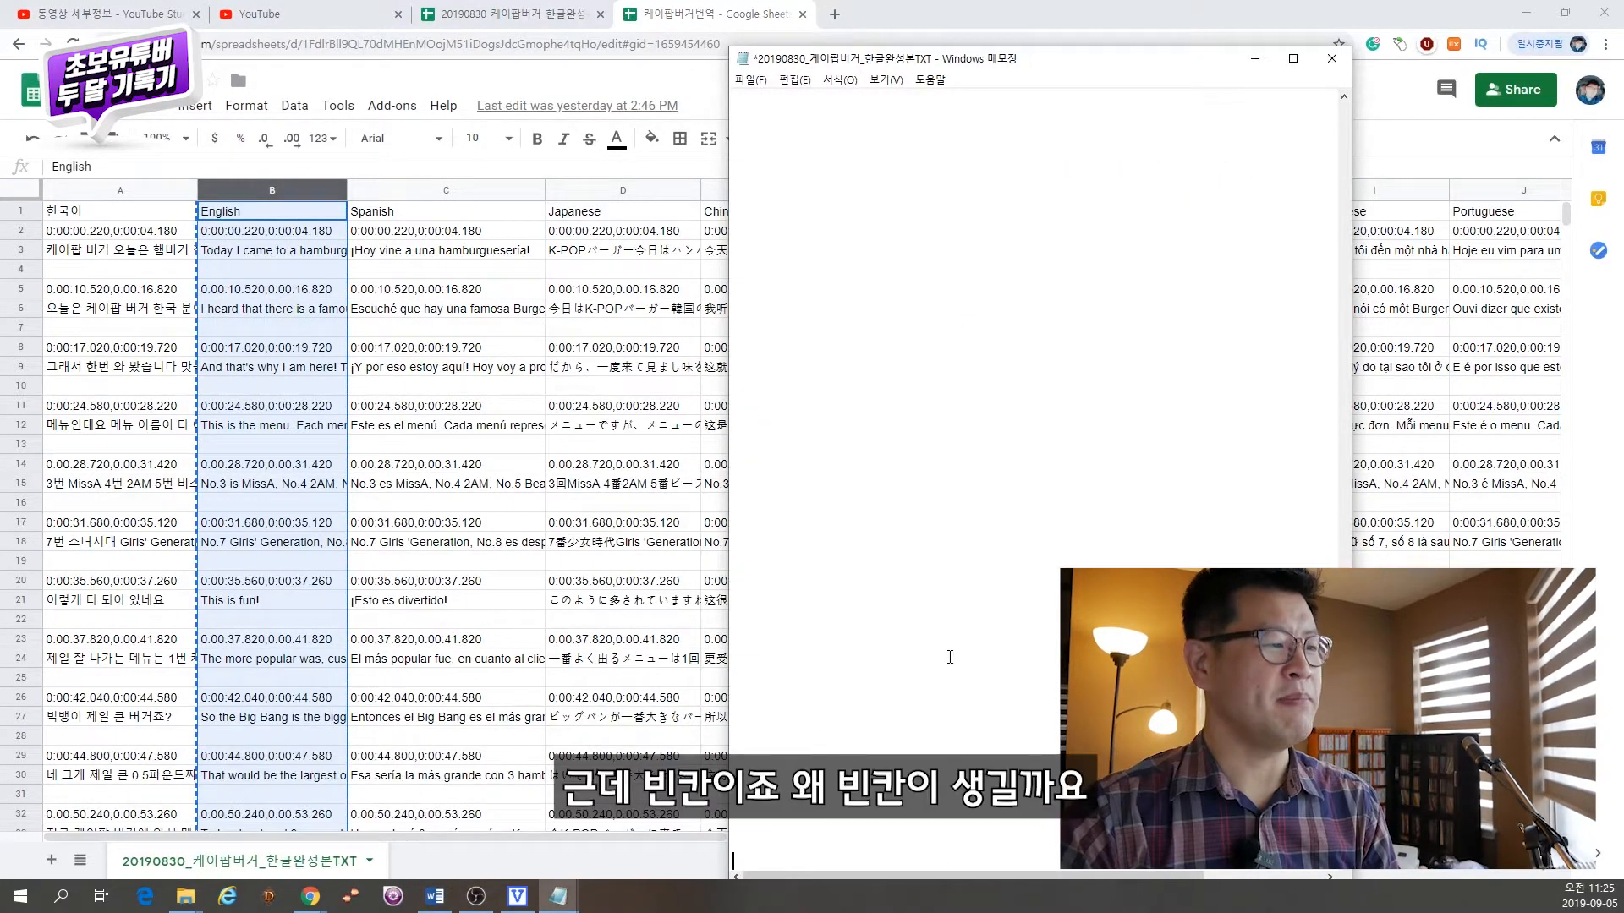
{"action": "left_click_drag", "start_coordinate": [1344, 842], "coordinate": [1290, 473]}
Step: Copy English column B from the header to the last subtitle row and paste it over the text file's contents
{"action": "left_click", "coordinate": [279, 406]}
{"action": "left_click_drag", "start_coordinate": [1566, 214], "coordinate": [1566, 711]}
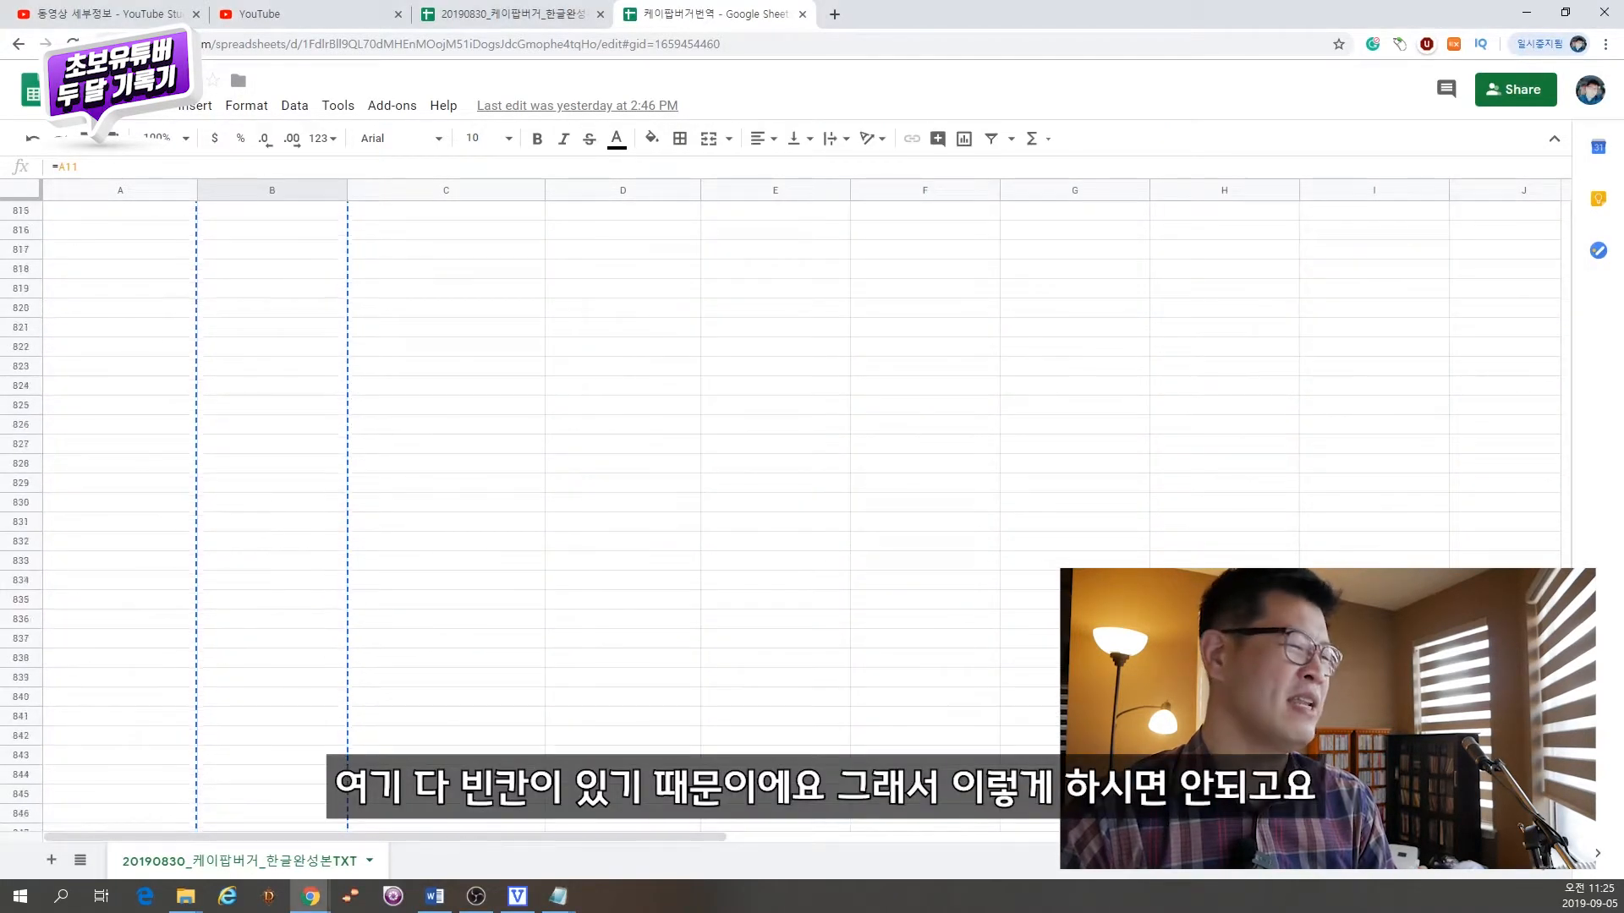
{"action": "left_click_drag", "start_coordinate": [1566, 655], "coordinate": [1517, 517]}
{"action": "scroll", "coordinate": [300, 423], "scroll_direction": "up", "scroll_amount": 2}
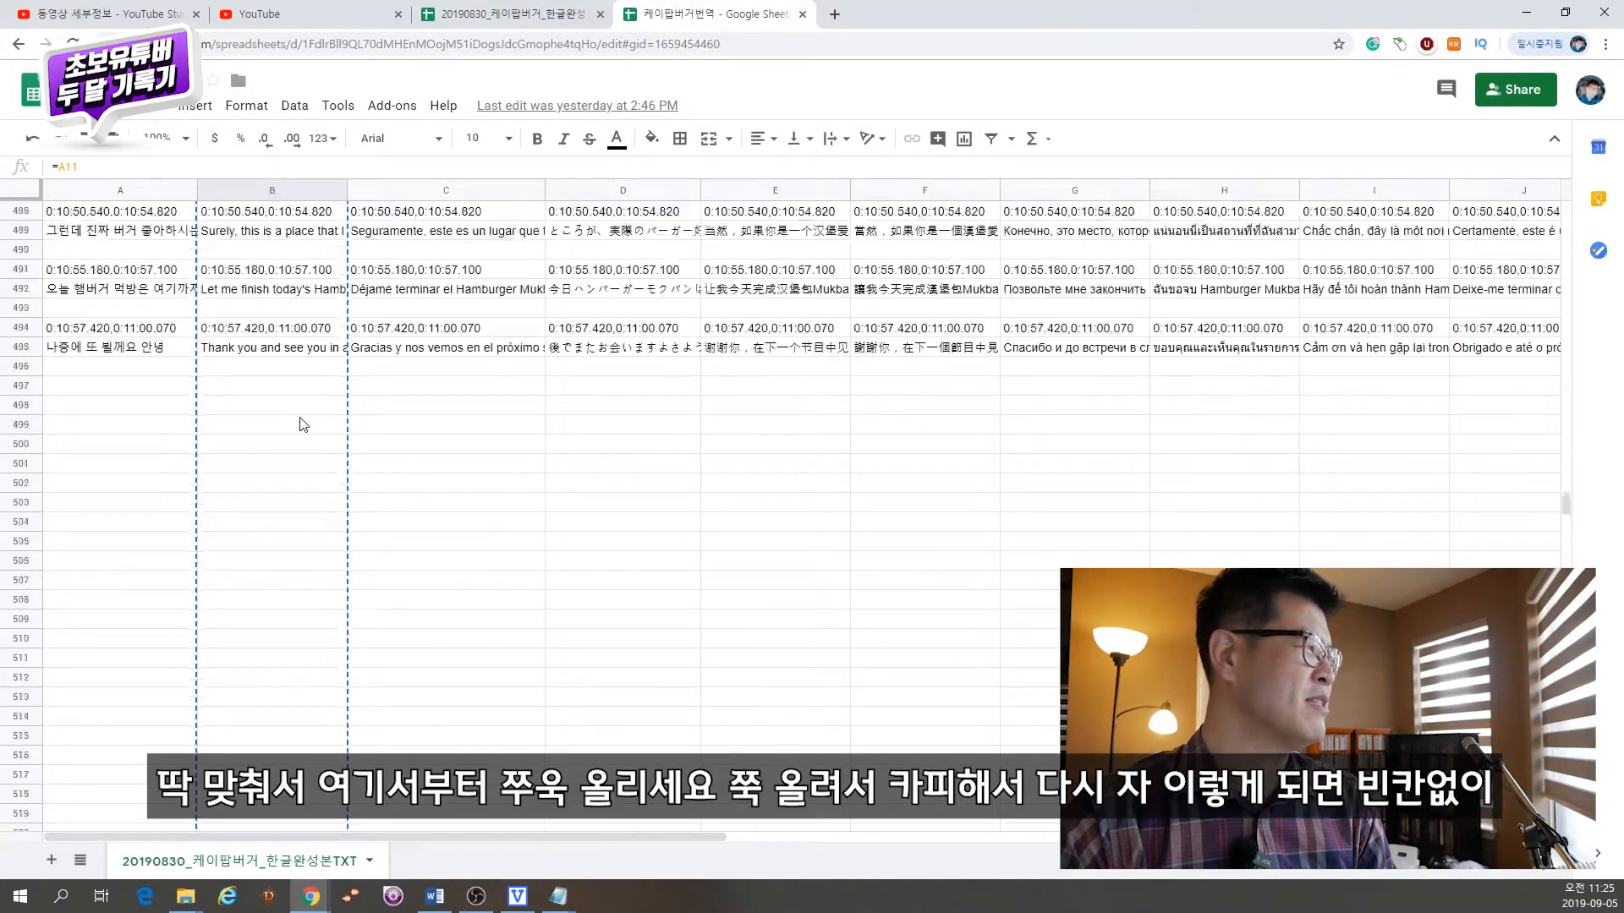
{"action": "left_click_drag", "start_coordinate": [286, 487], "coordinate": [233, 222]}
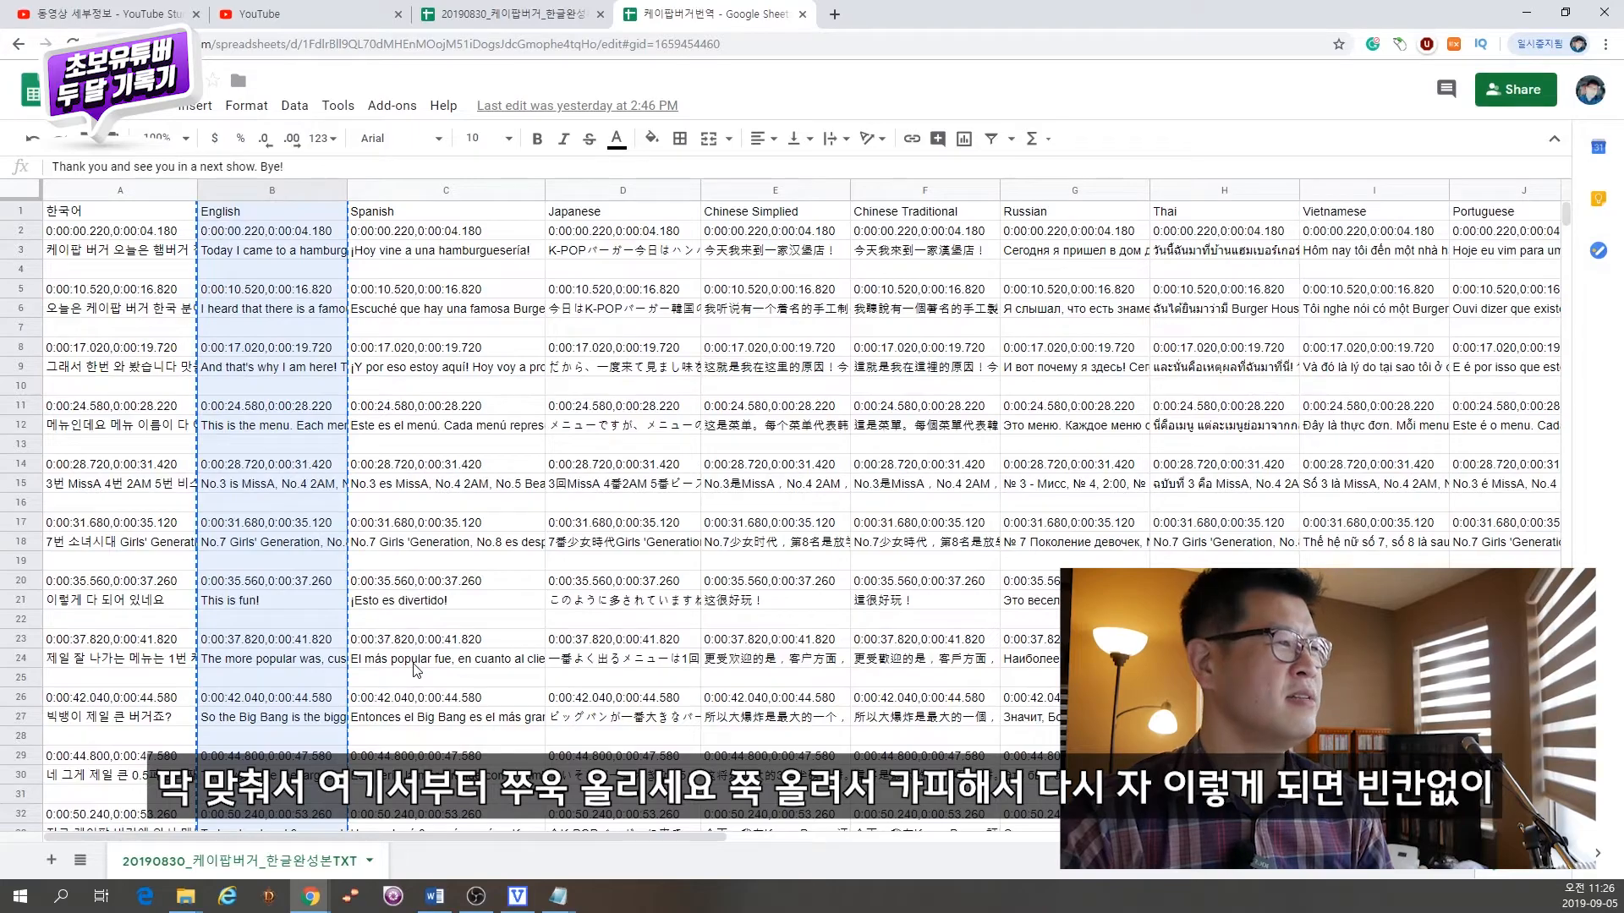
{"action": "key", "text": "alt+Tab"}
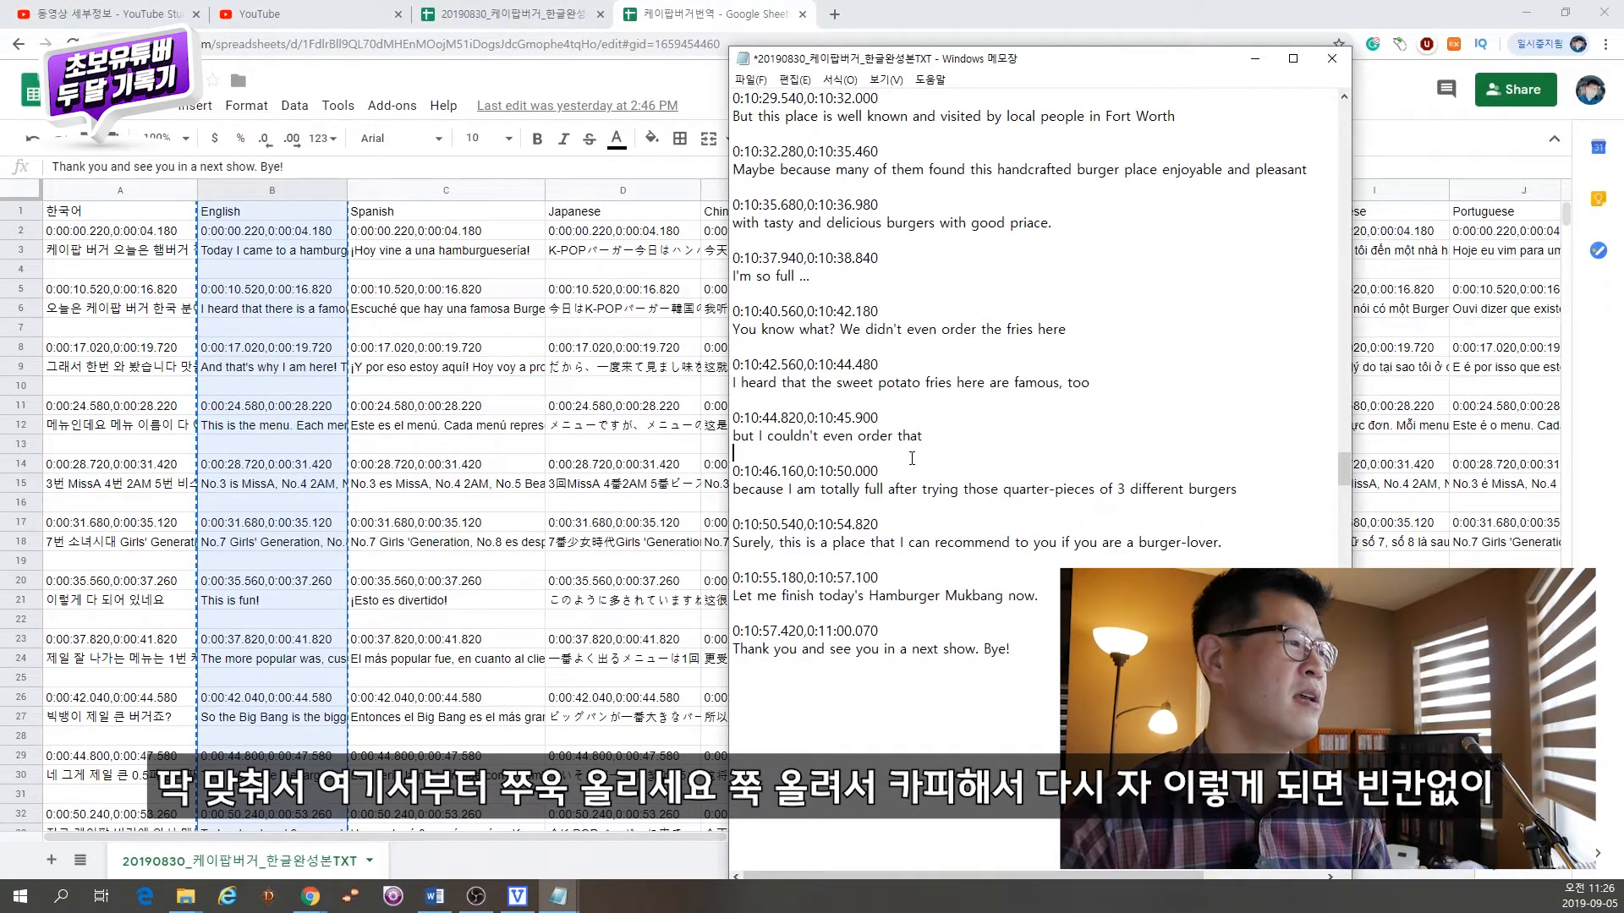
{"action": "key", "text": "ctrl+a"}
{"action": "key", "text": "ctrl+v"}
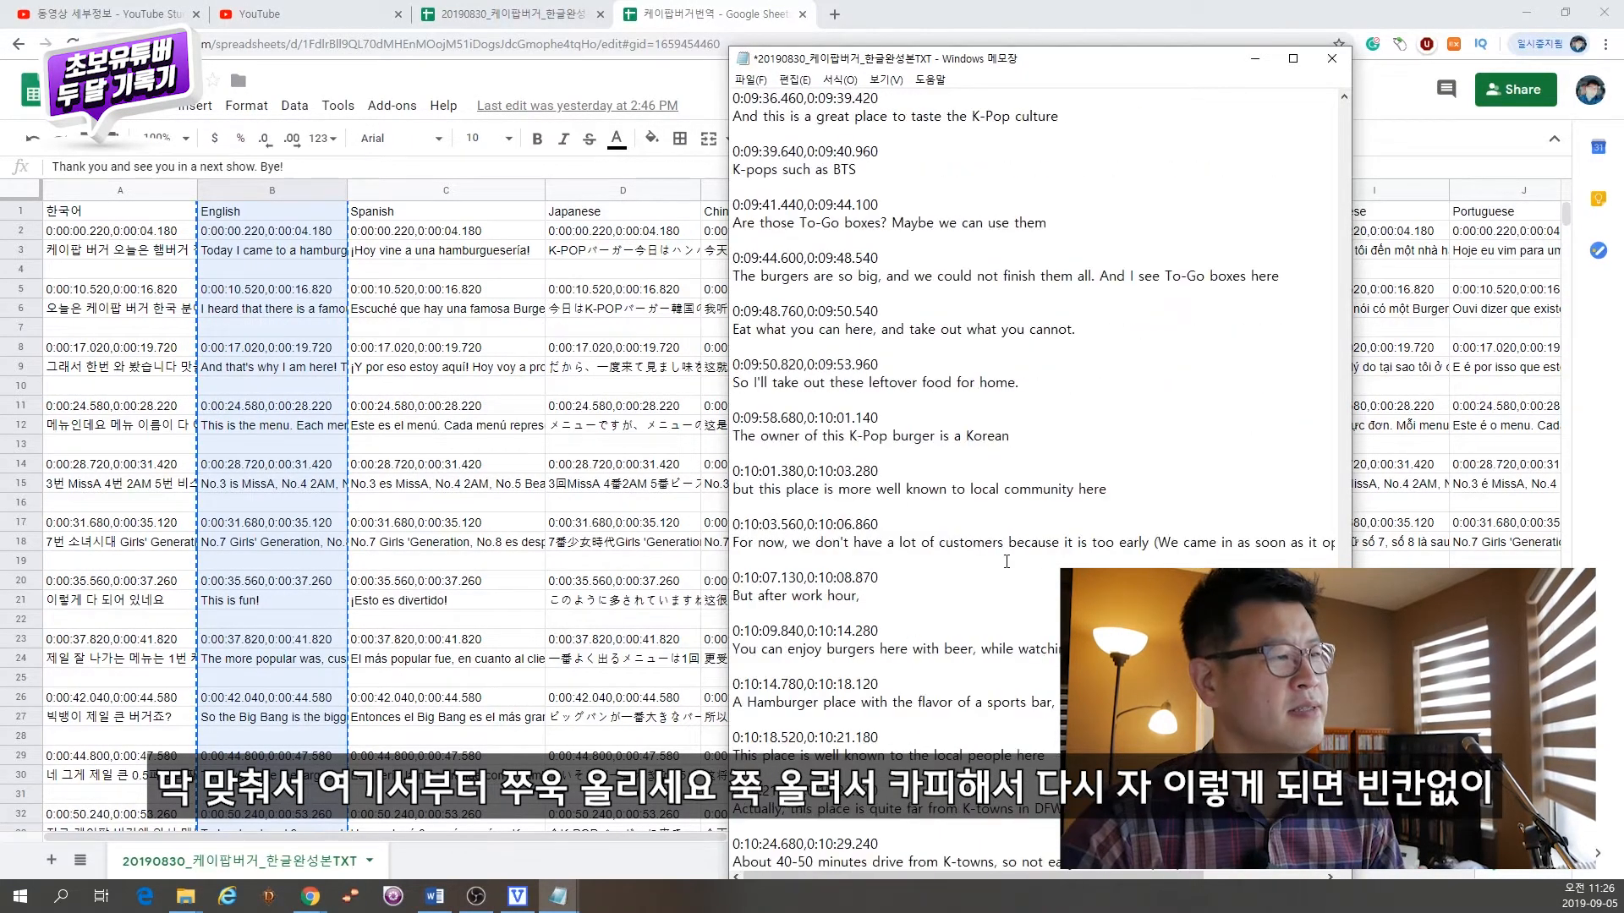
Step: Save the English subtitle text under a new name as a separate text file
{"action": "left_click_drag", "start_coordinate": [1344, 778], "coordinate": [1346, 879]}
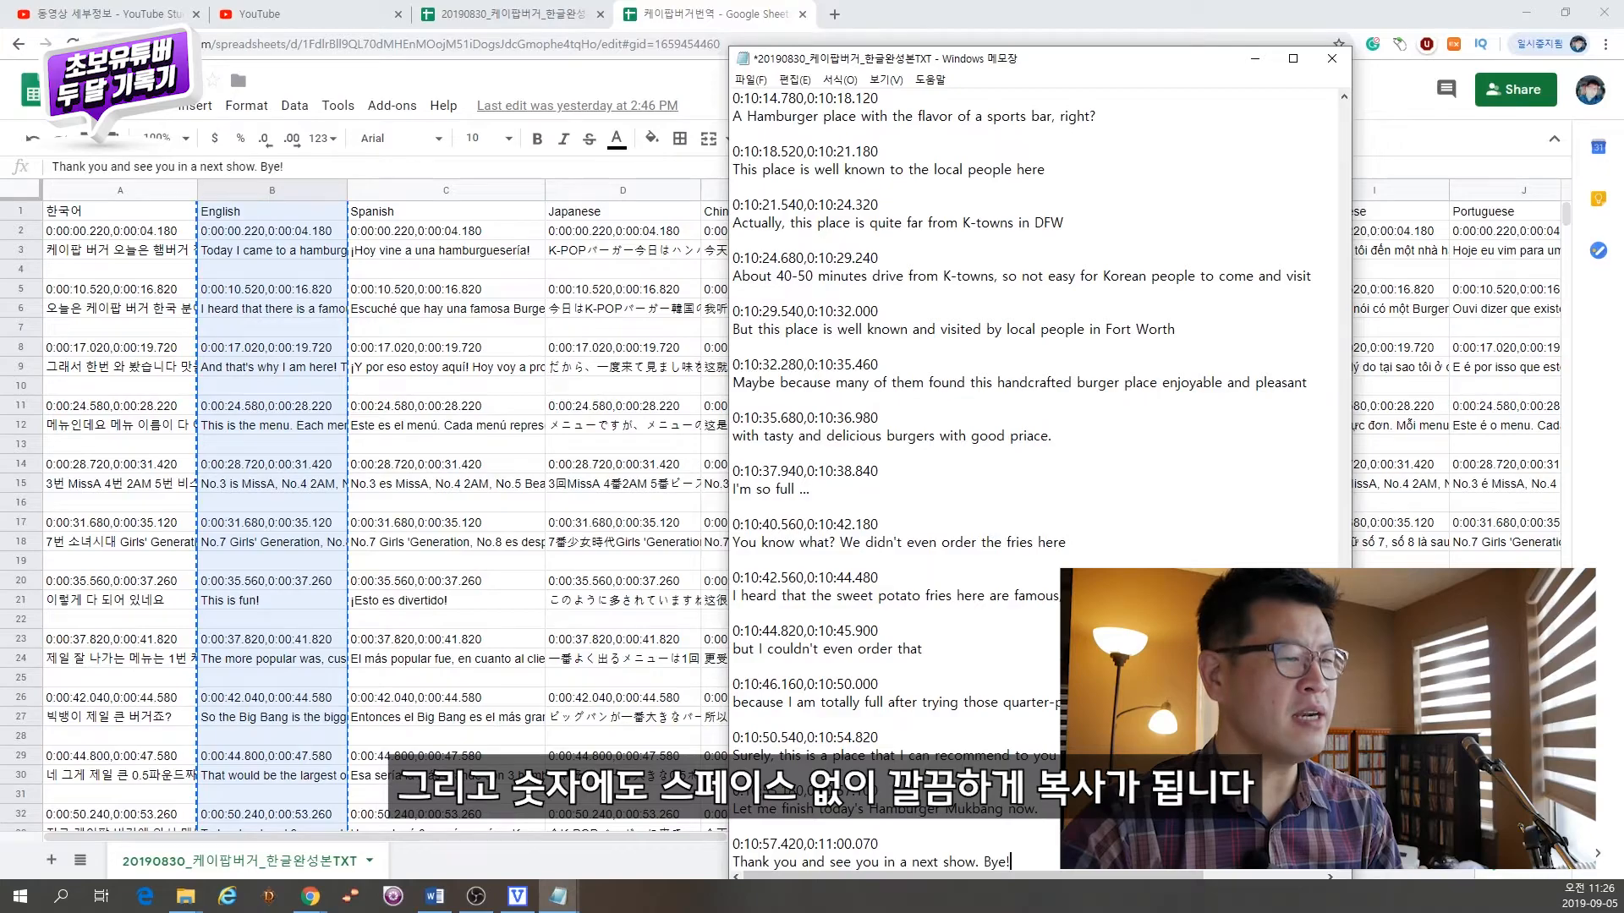
{"action": "key", "text": "ctrl+Home"}
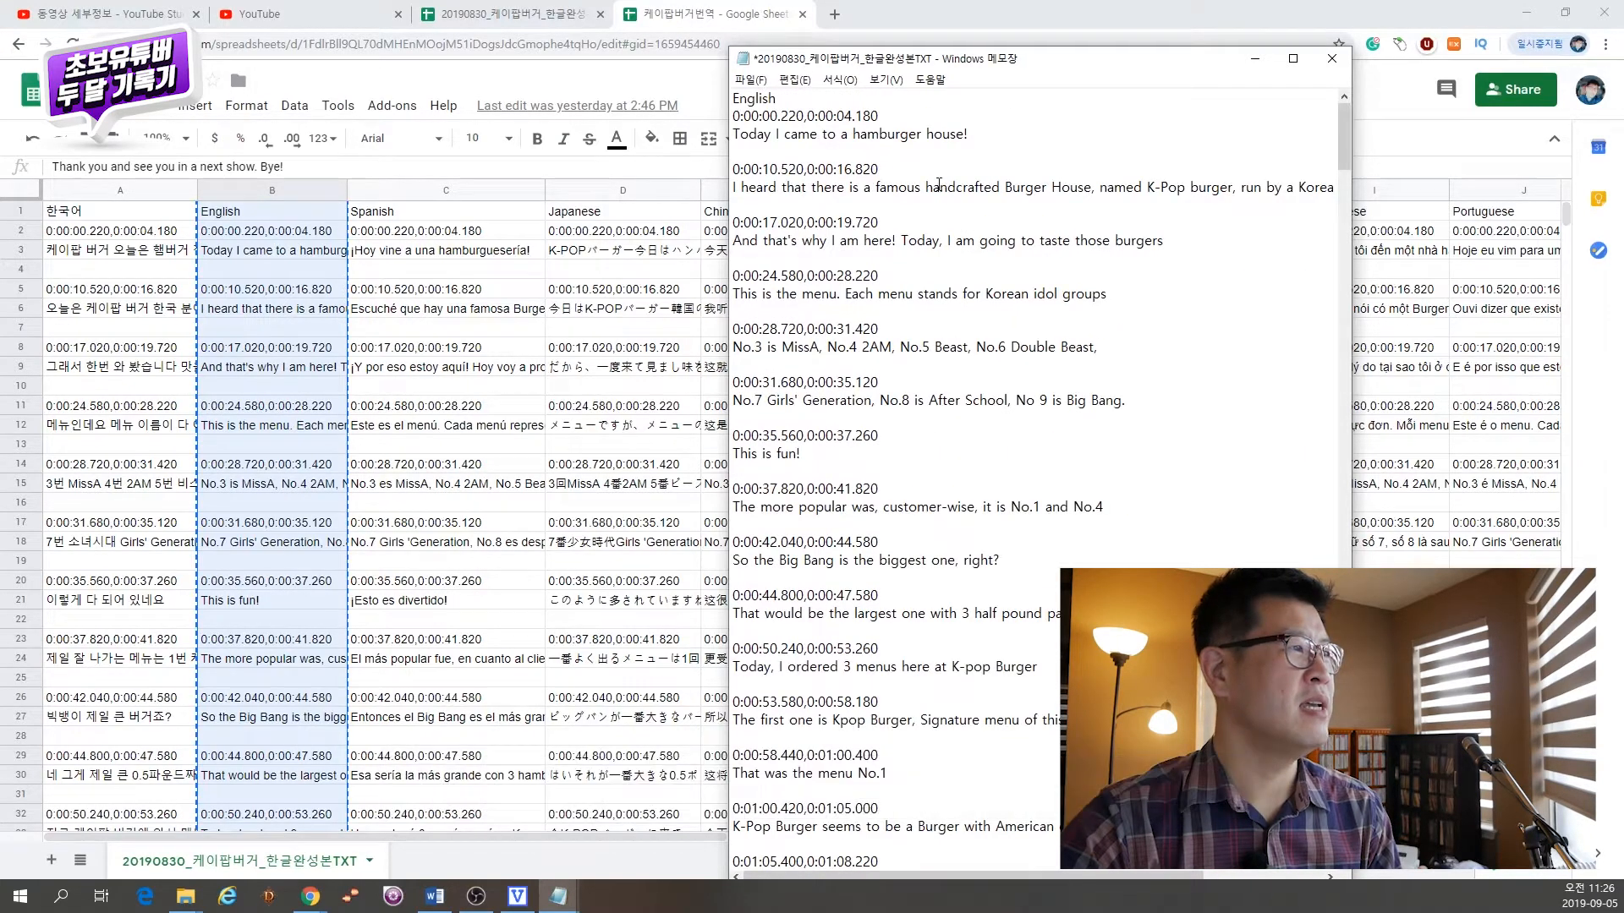
{"action": "key", "text": "alt+f"}
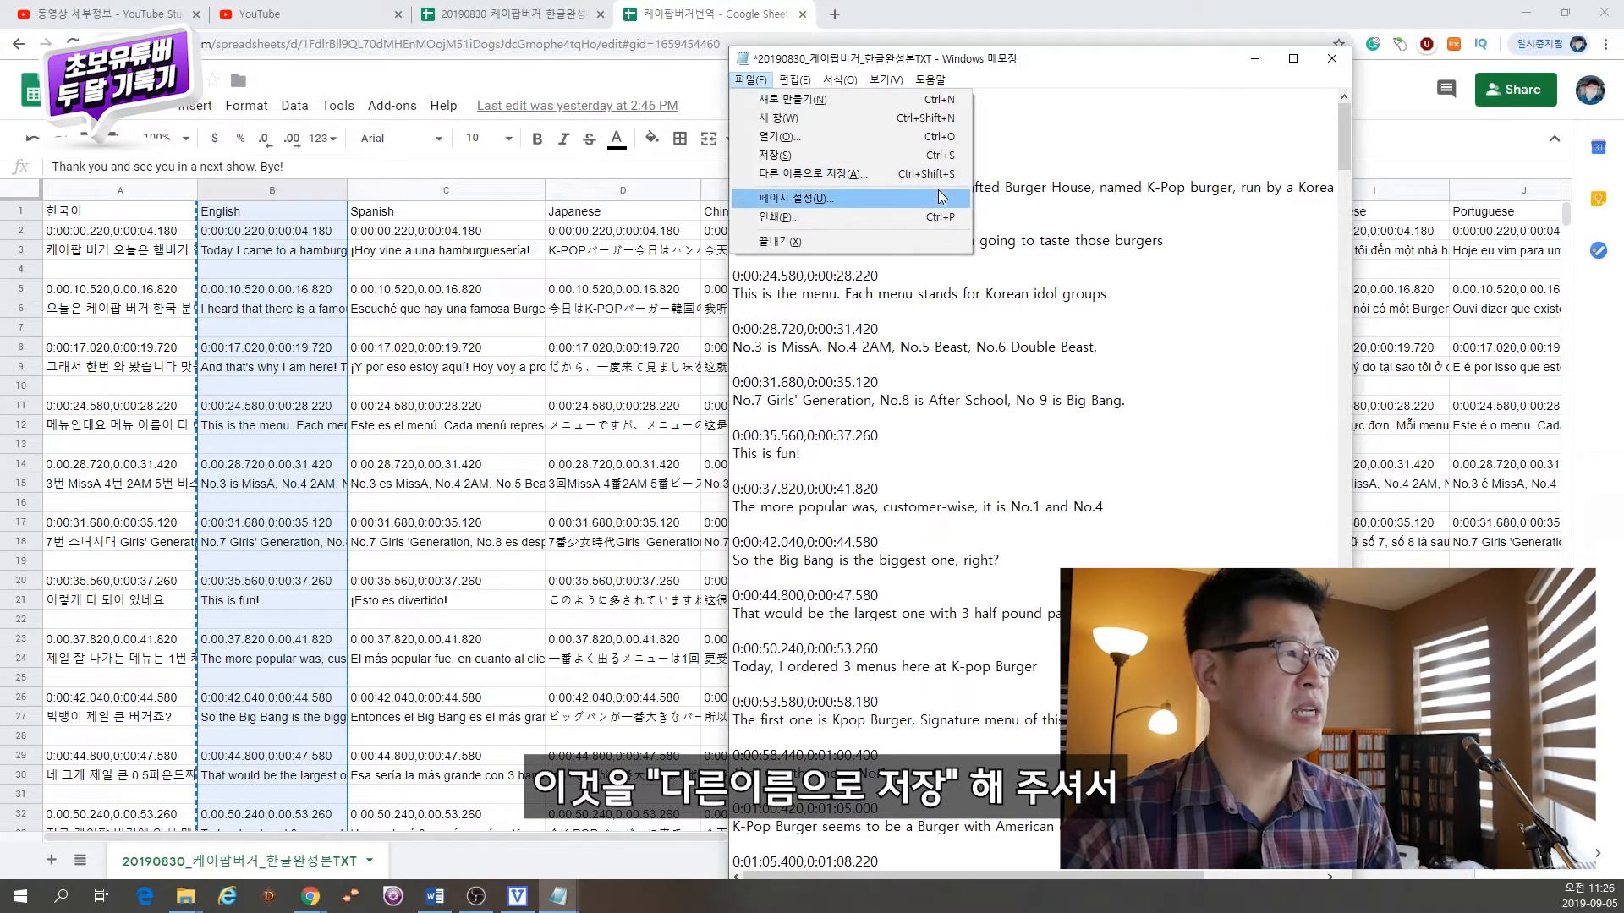
{"action": "left_click", "coordinate": [881, 175]}
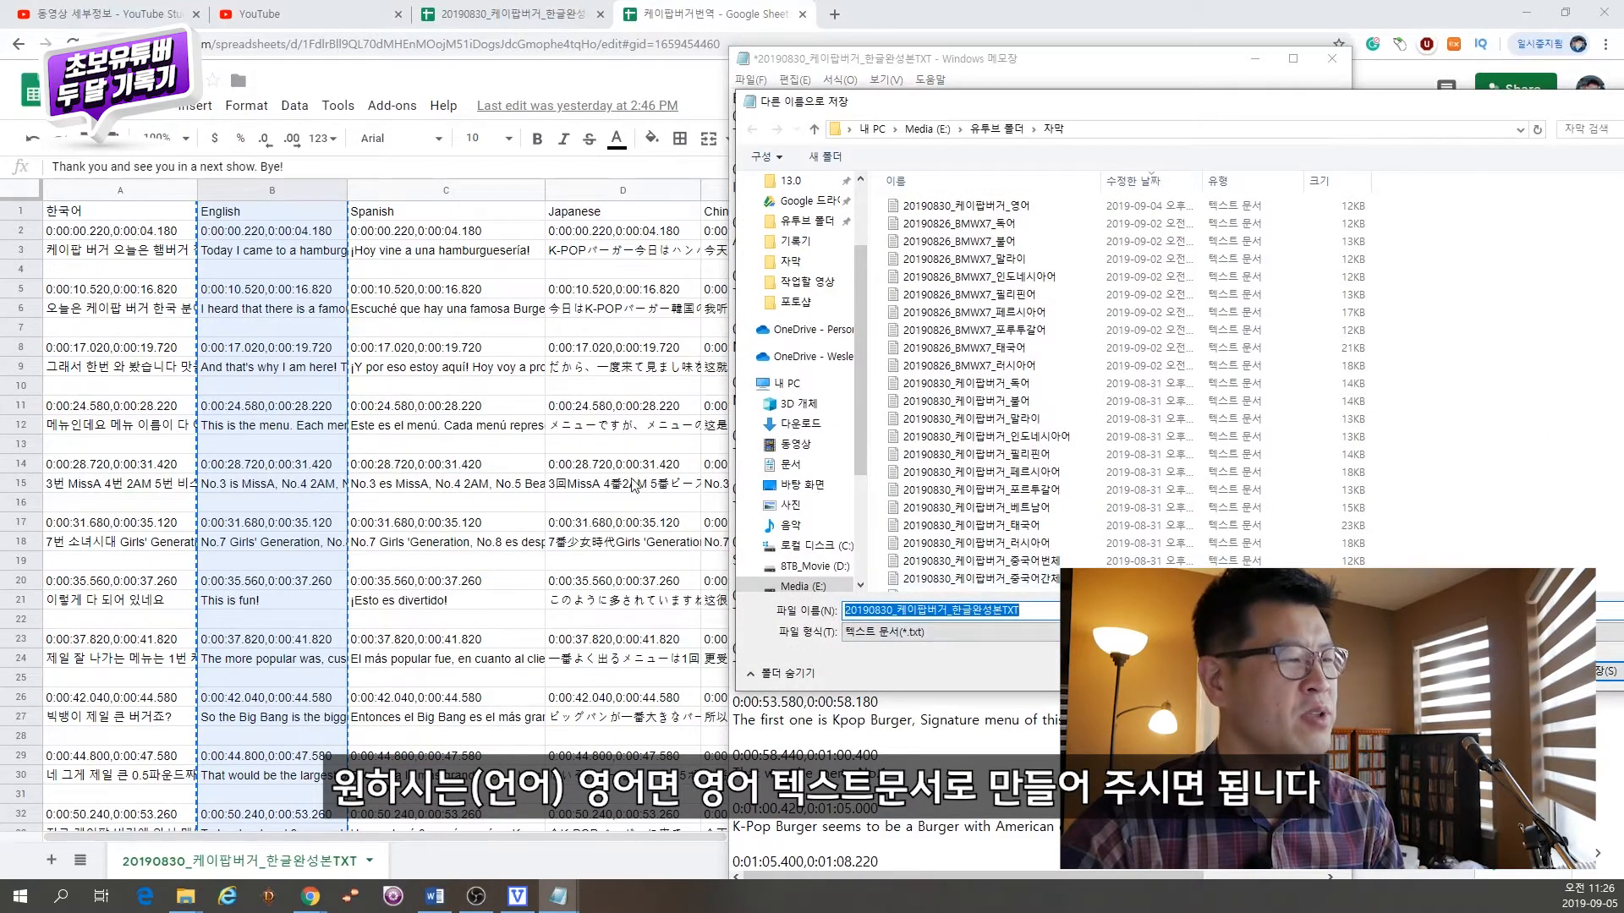
{"action": "left_click", "coordinate": [964, 206]}
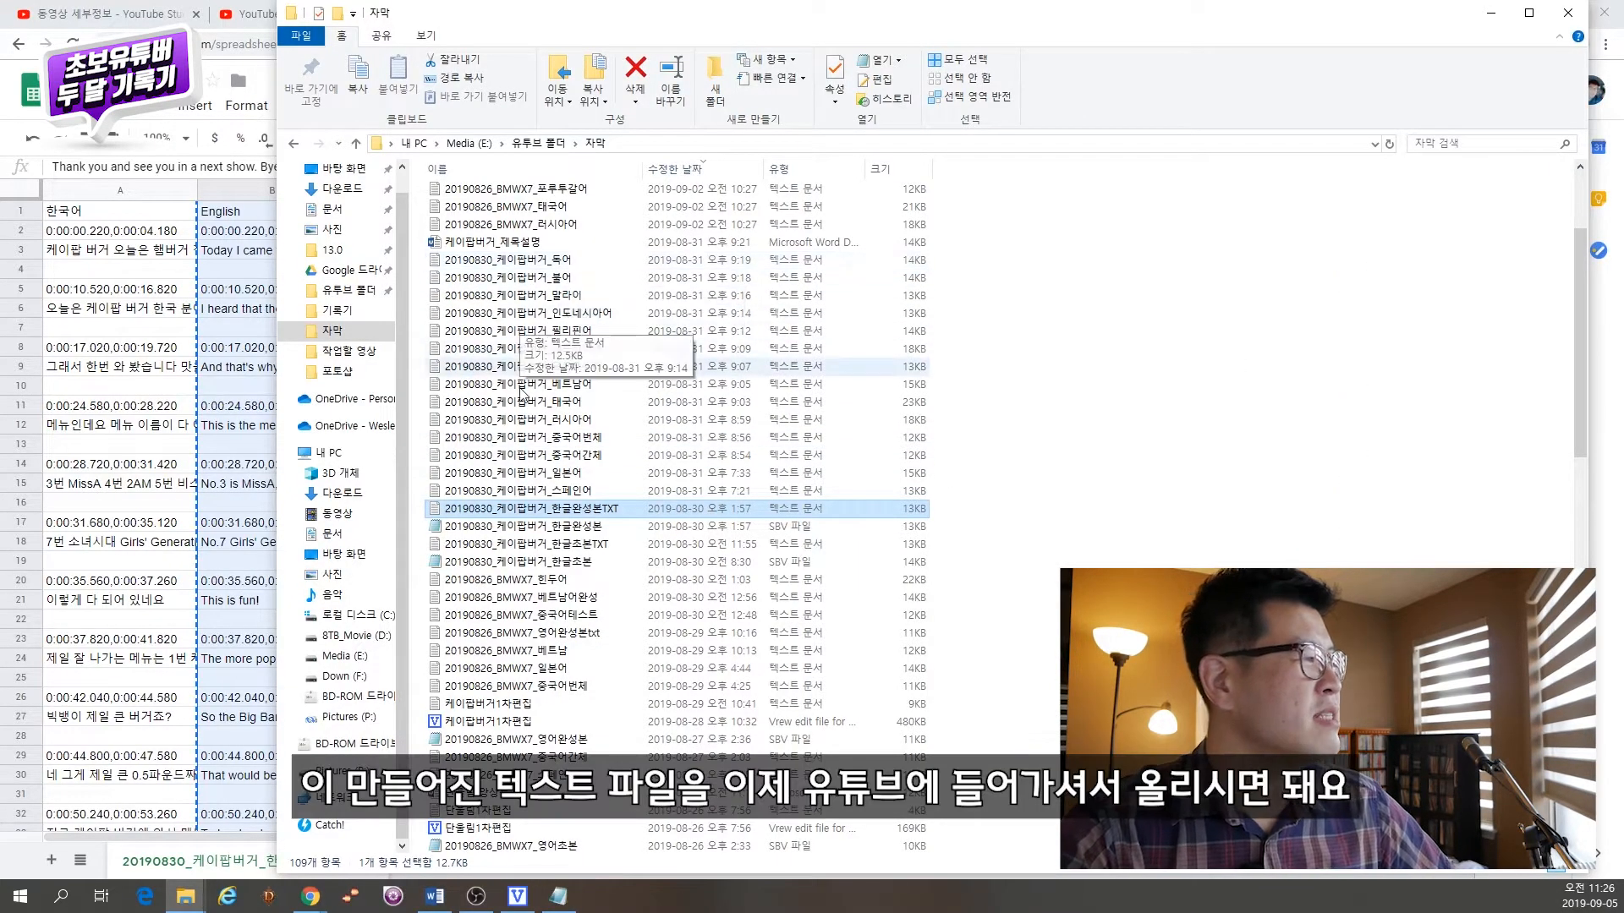
Step: Open the video's translations page (텍스트 변환) in YouTube Studio
{"action": "left_click", "coordinate": [1490, 12]}
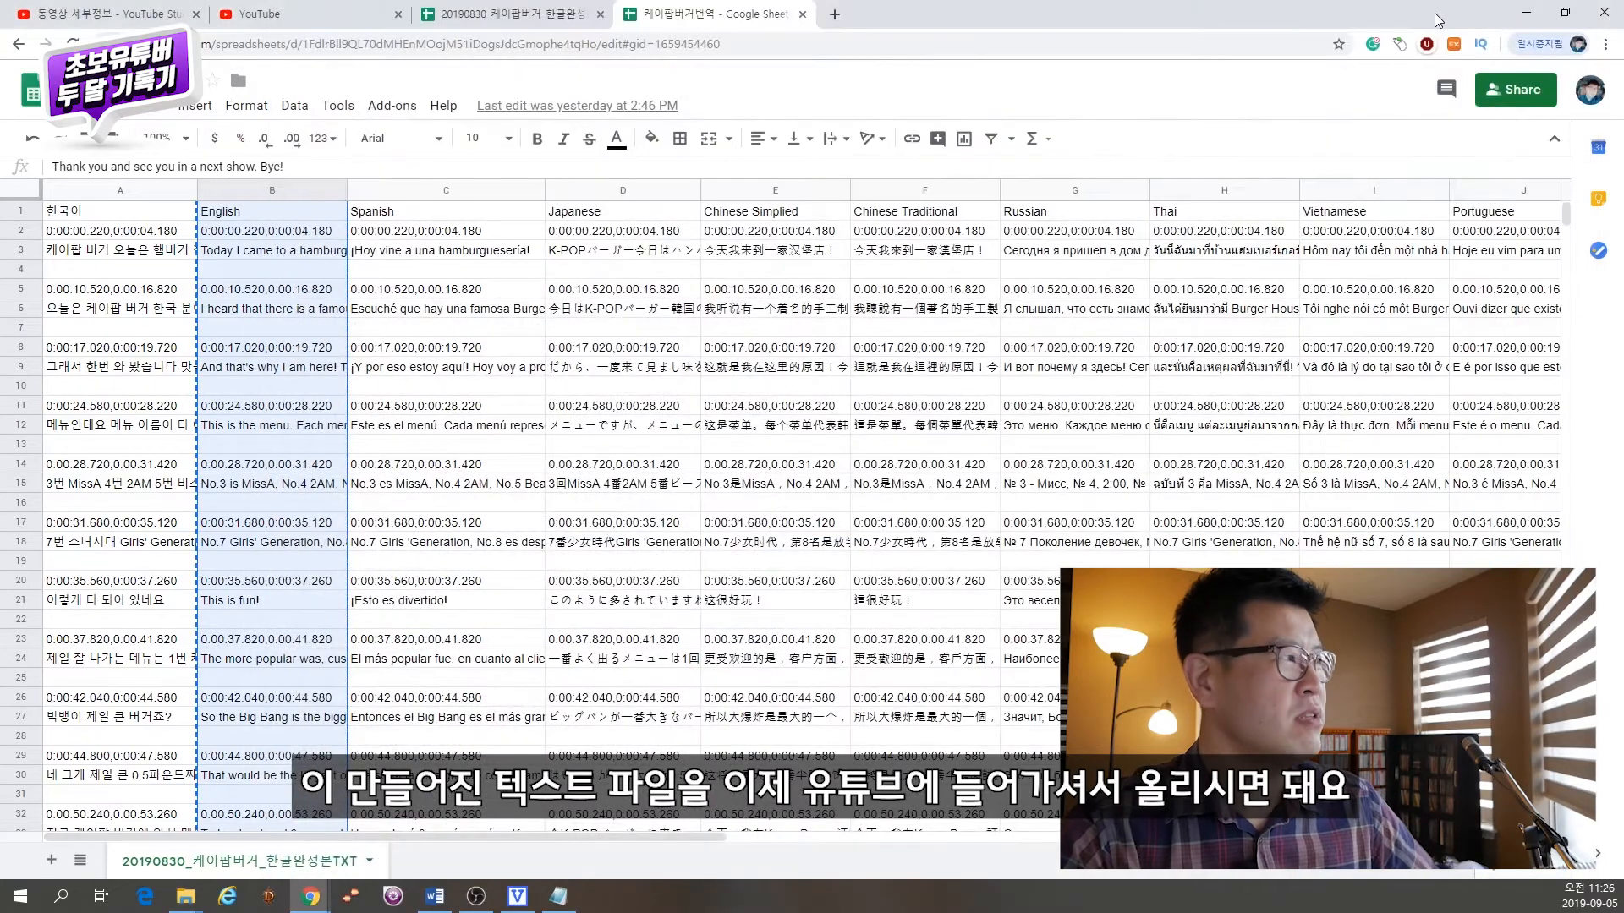
{"action": "left_click", "coordinate": [110, 14]}
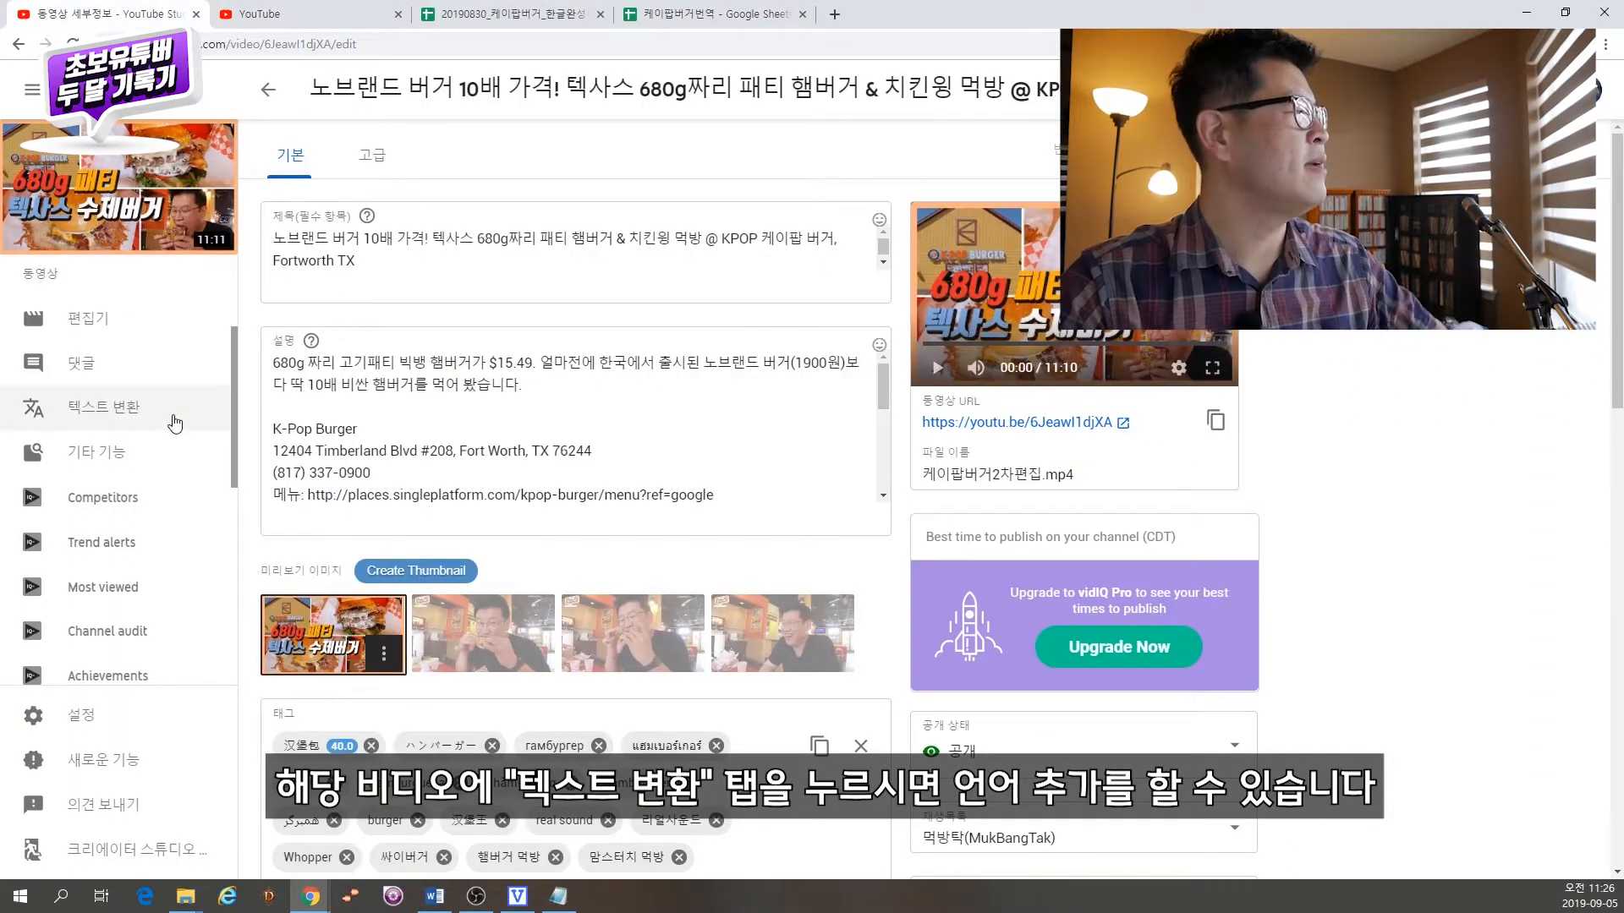
{"action": "left_click", "coordinate": [115, 413]}
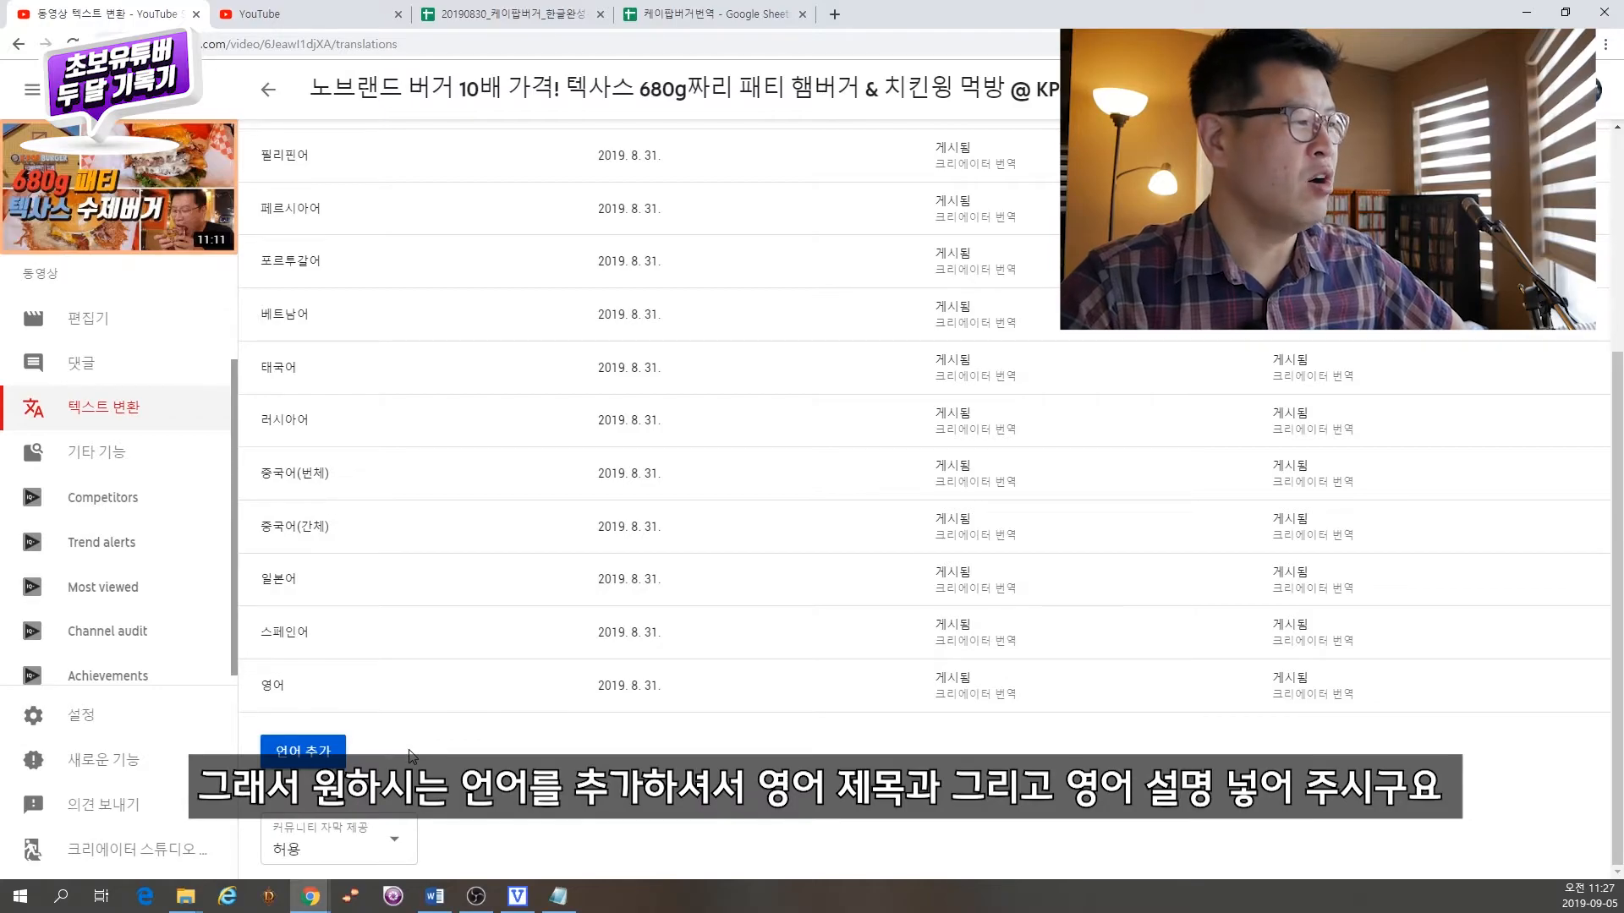
Step: Review the English title, description and published subtitles on the translations page
{"action": "left_click", "coordinate": [935, 689]}
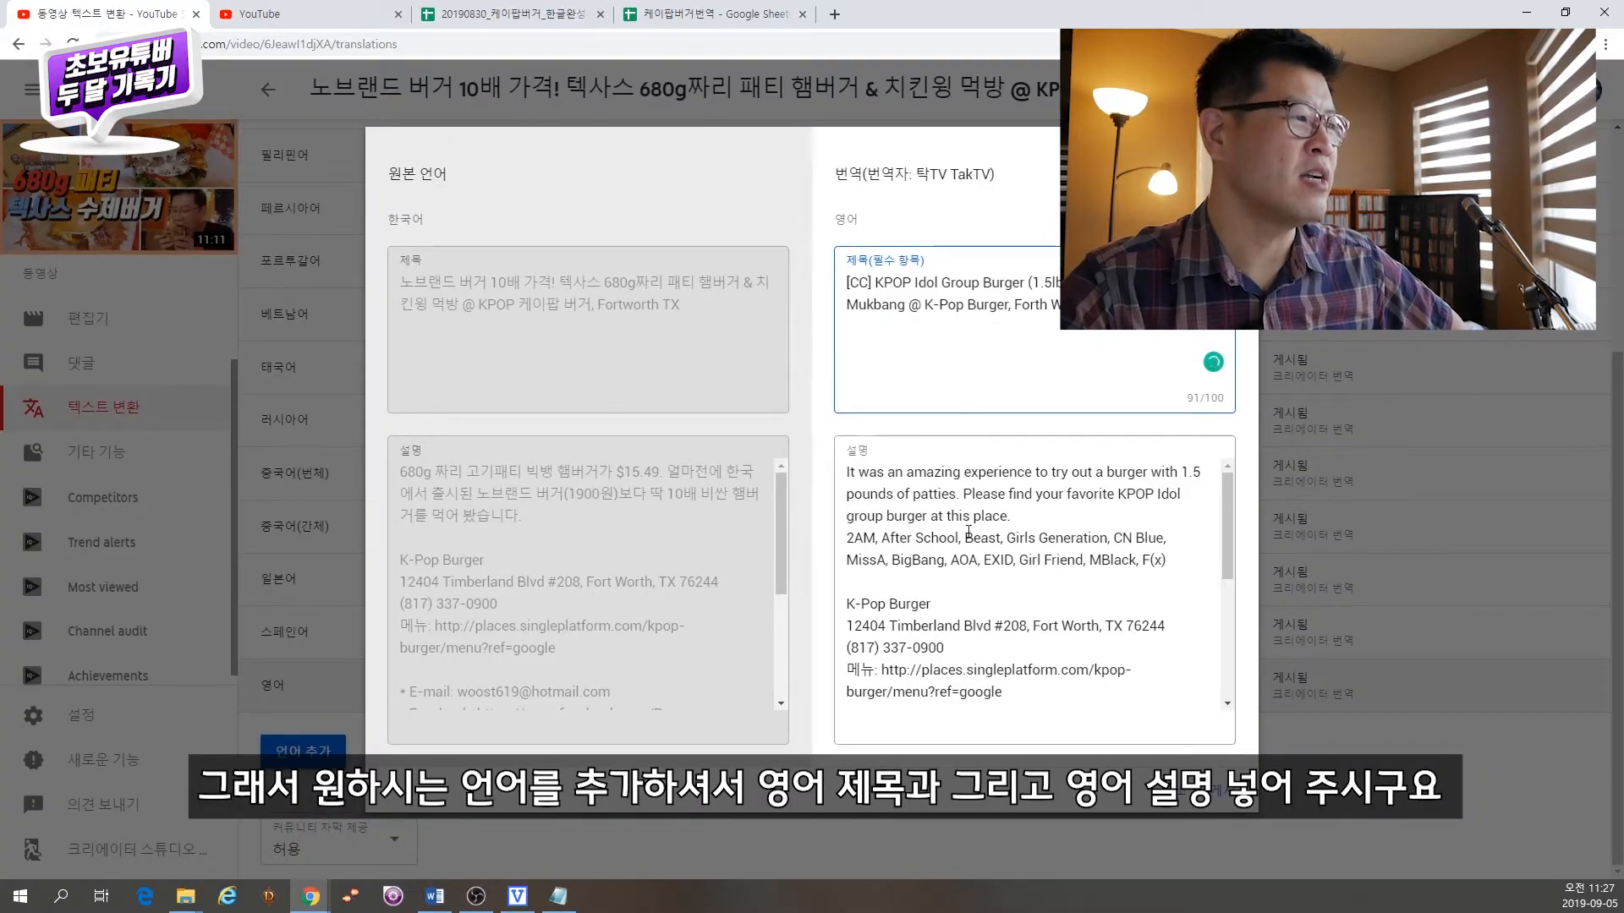
{"action": "left_click", "coordinate": [1177, 790]}
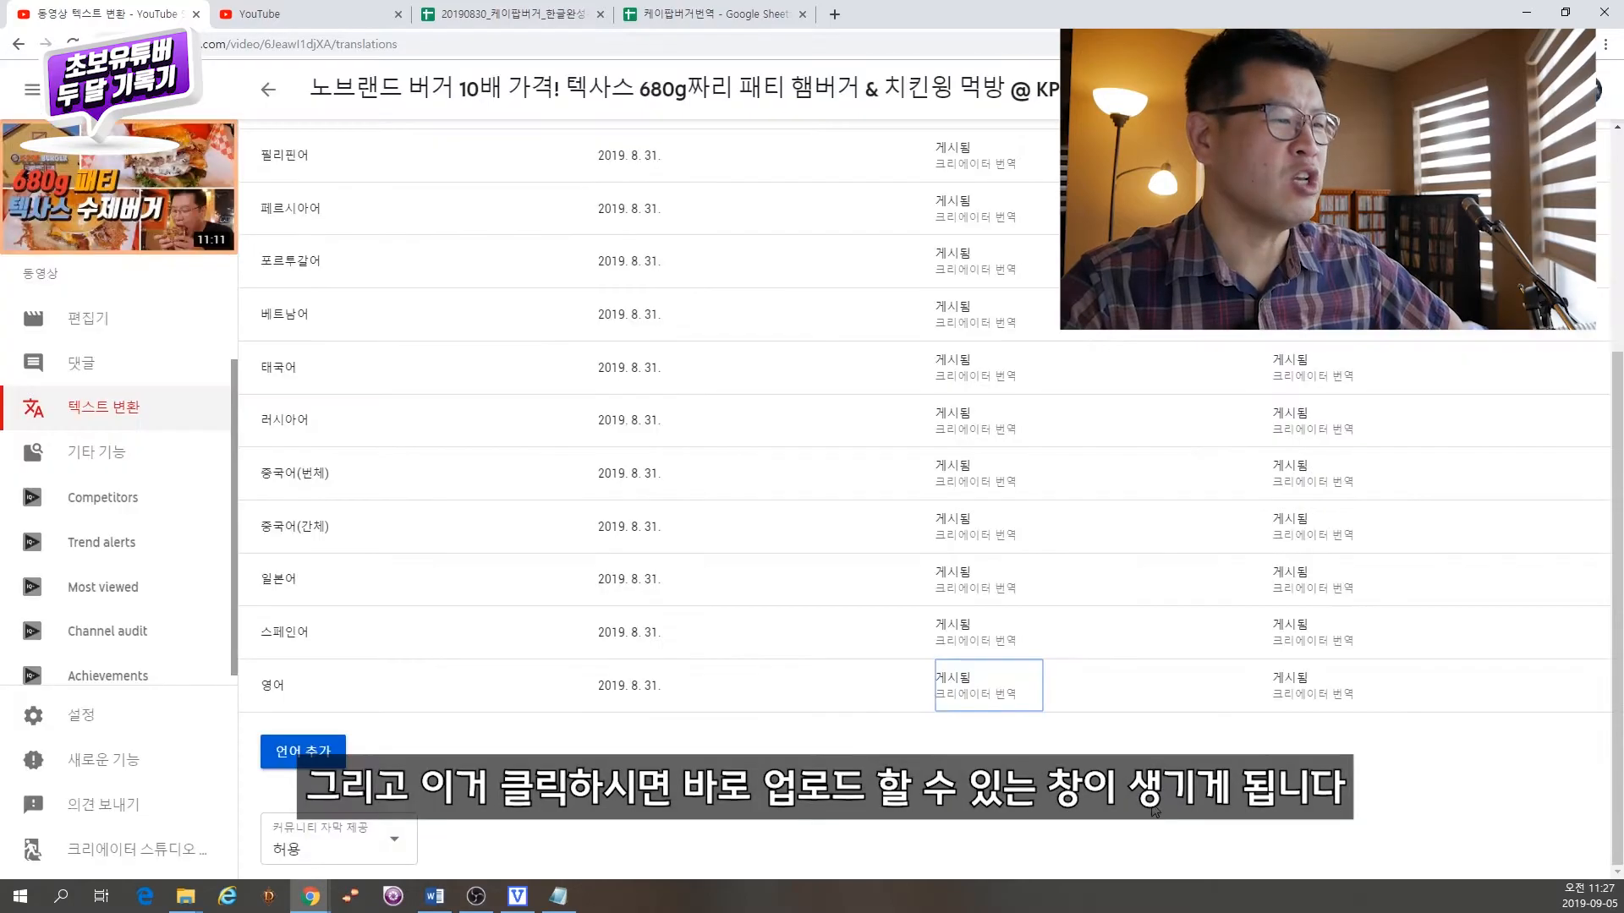
{"action": "left_click", "coordinate": [1276, 694]}
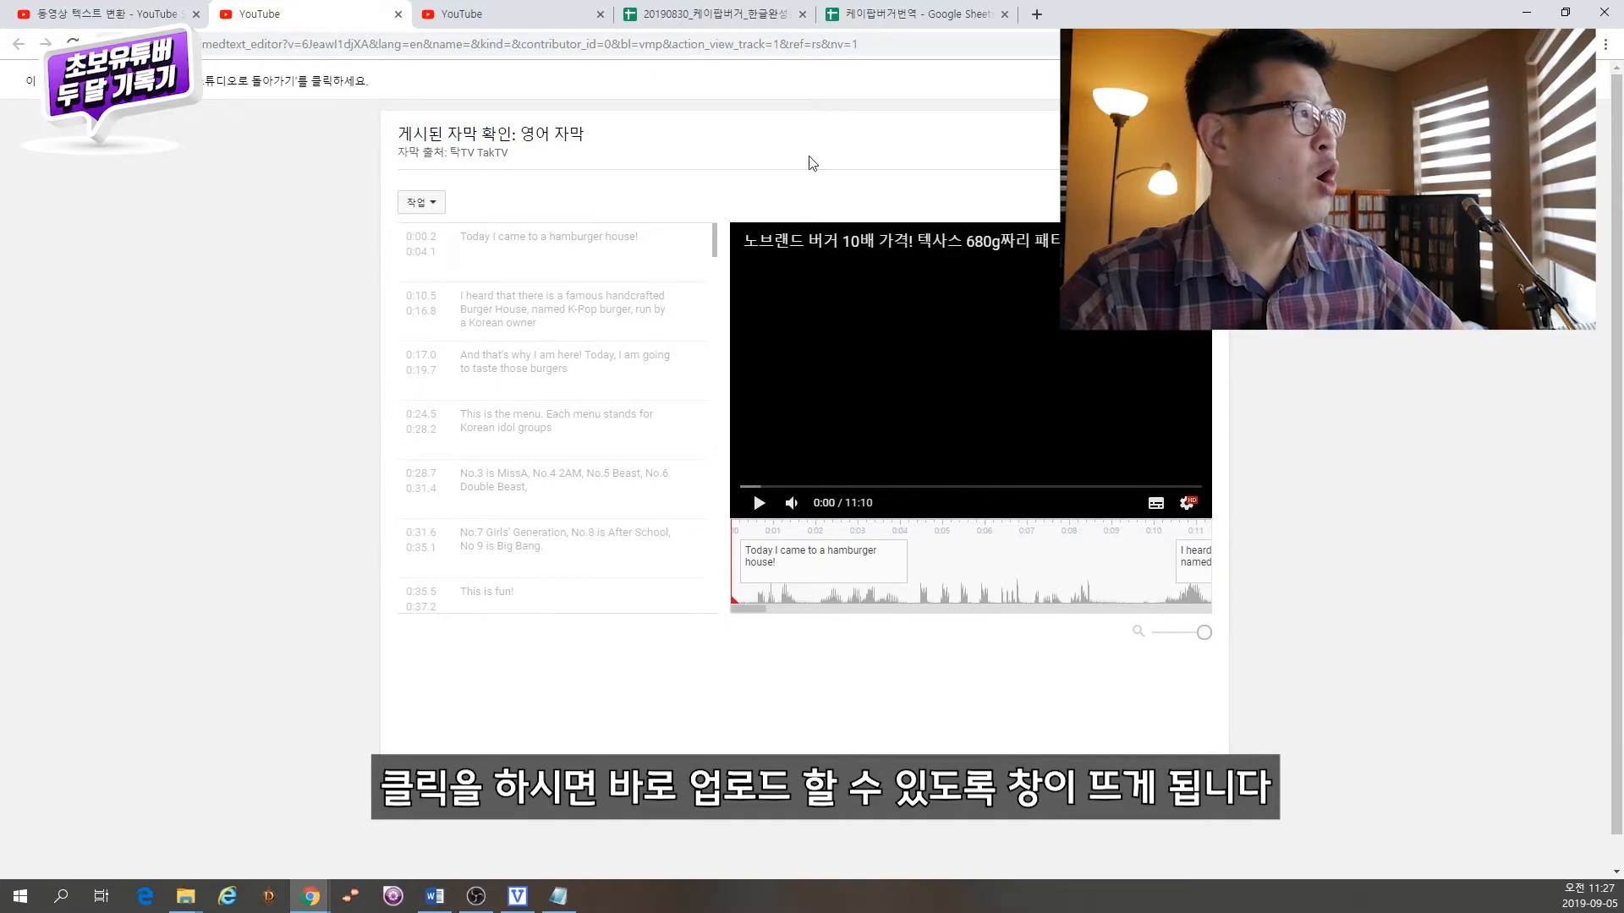
{"action": "left_click", "coordinate": [398, 14]}
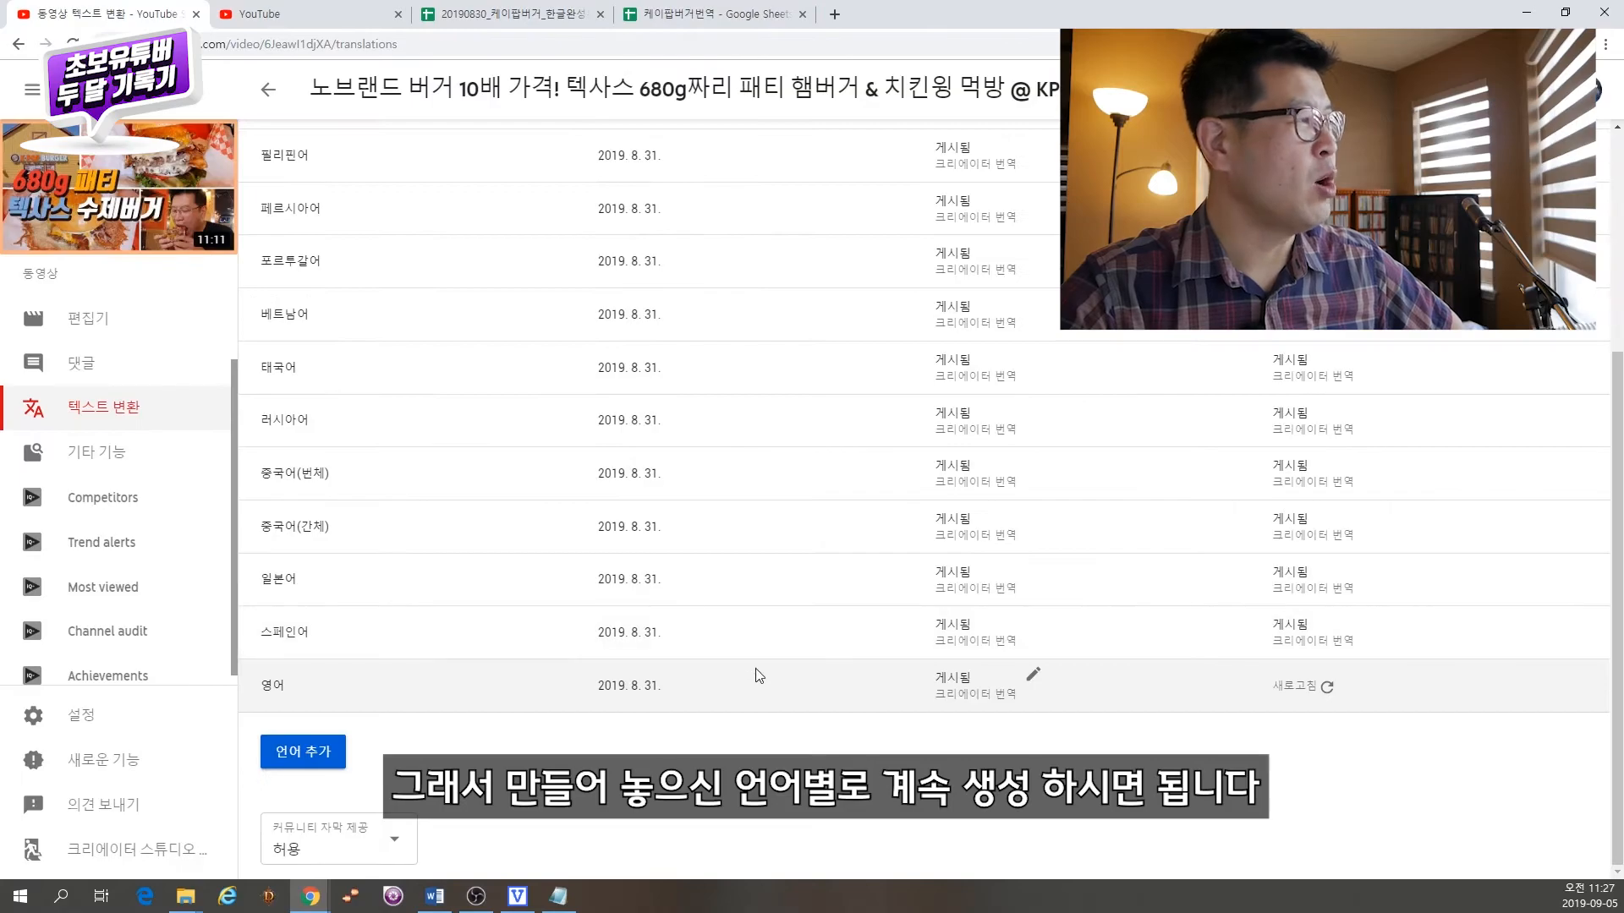
{"action": "scroll", "coordinate": [755, 674], "scroll_direction": "up", "scroll_amount": 4}
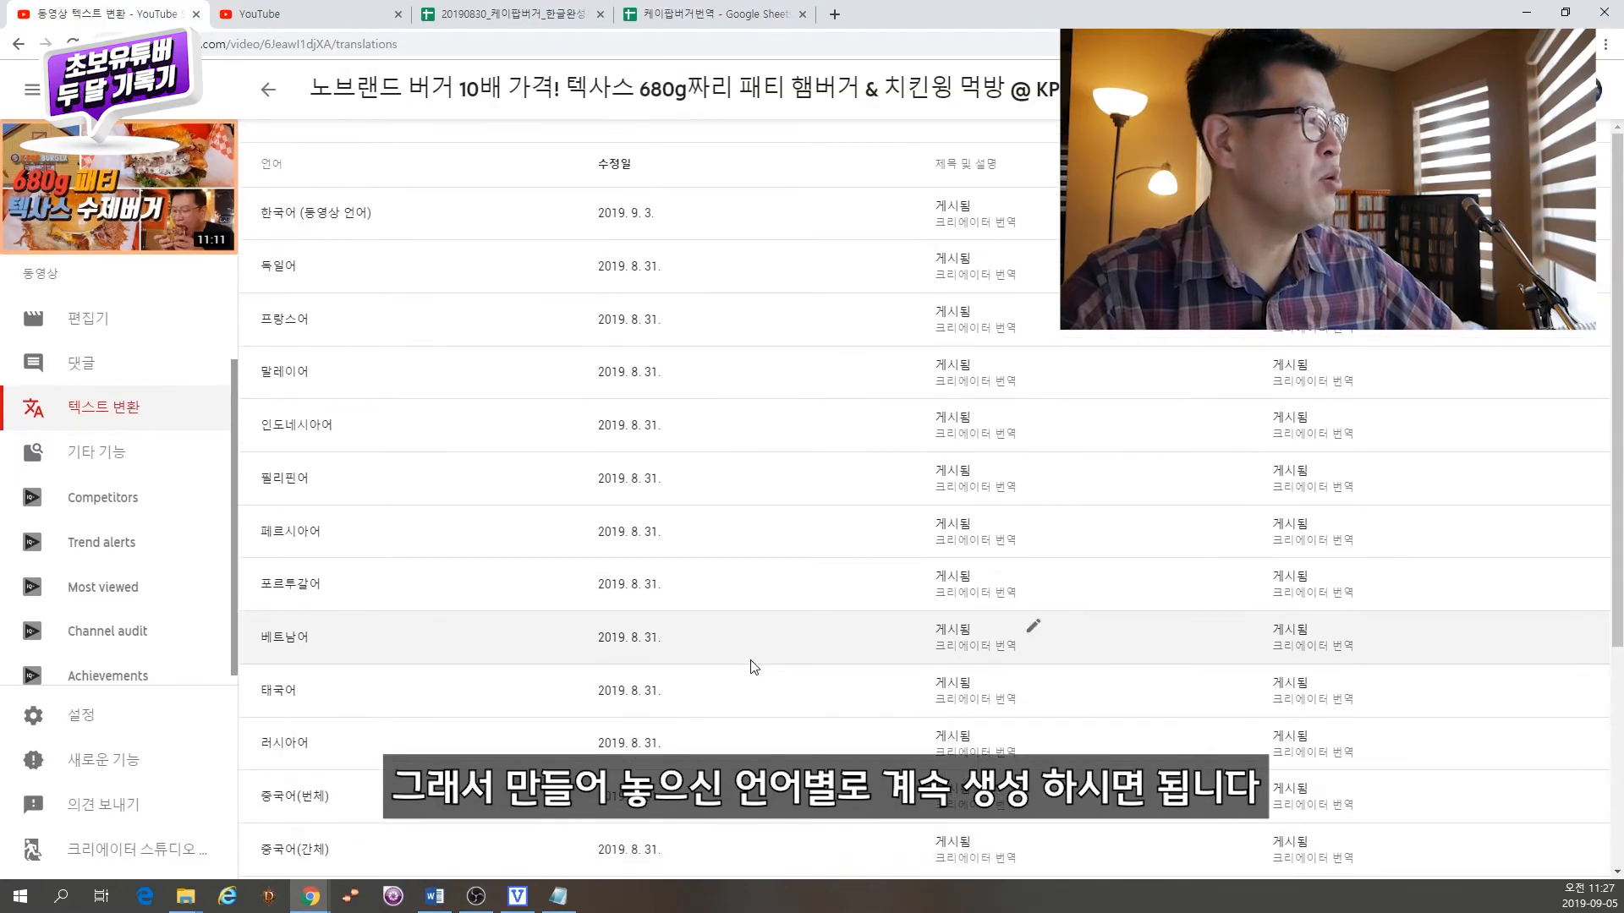